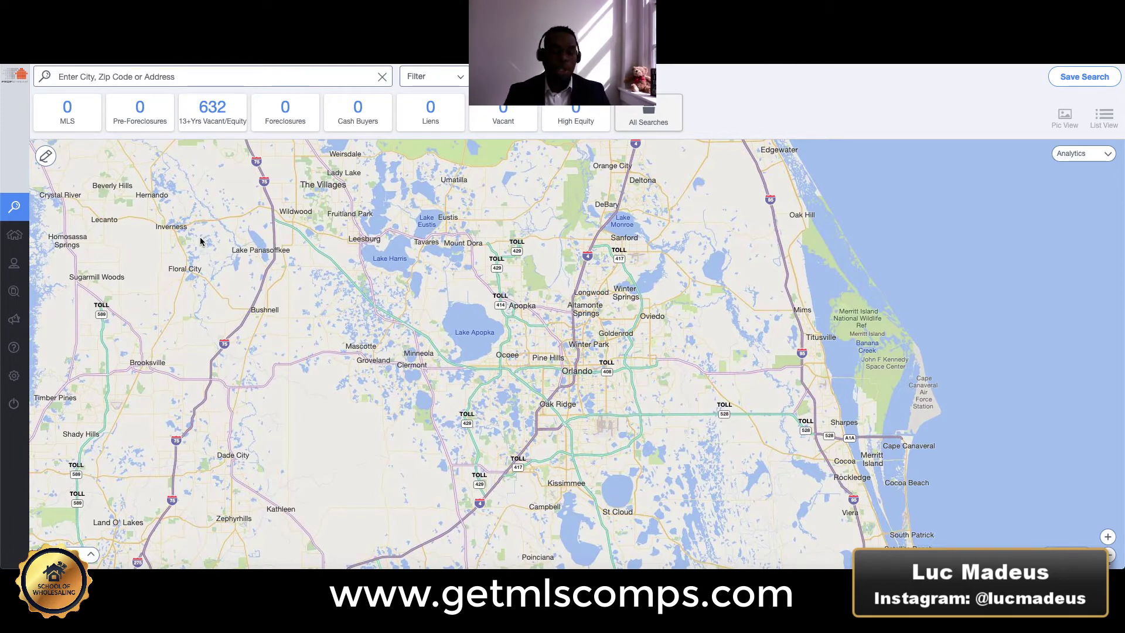
{"action": "left_click", "coordinate": [252, 79]}
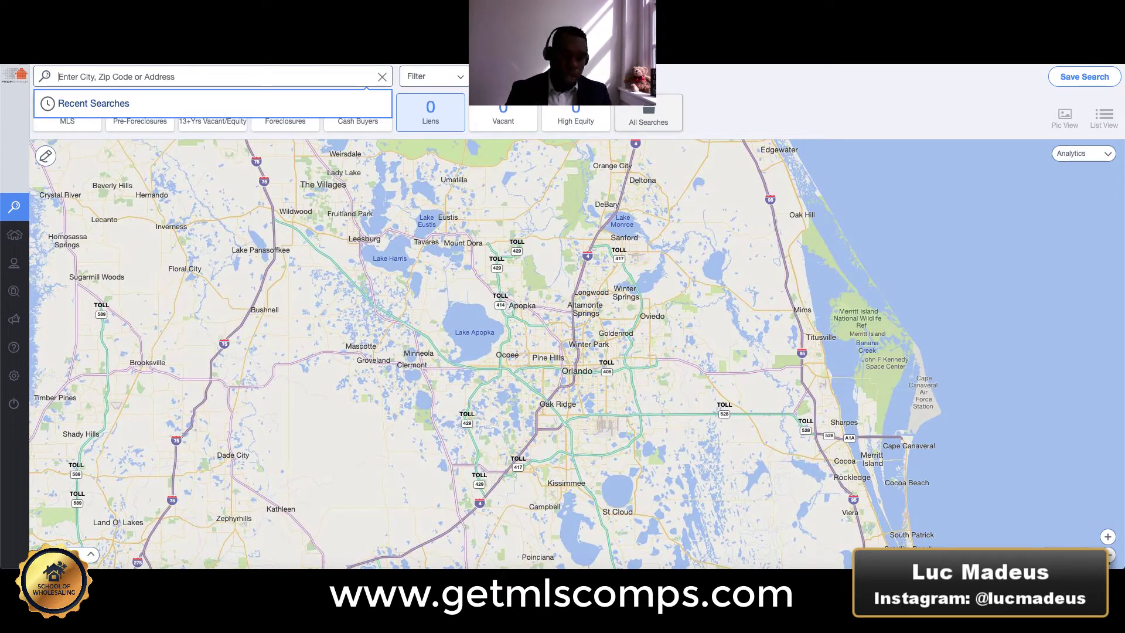
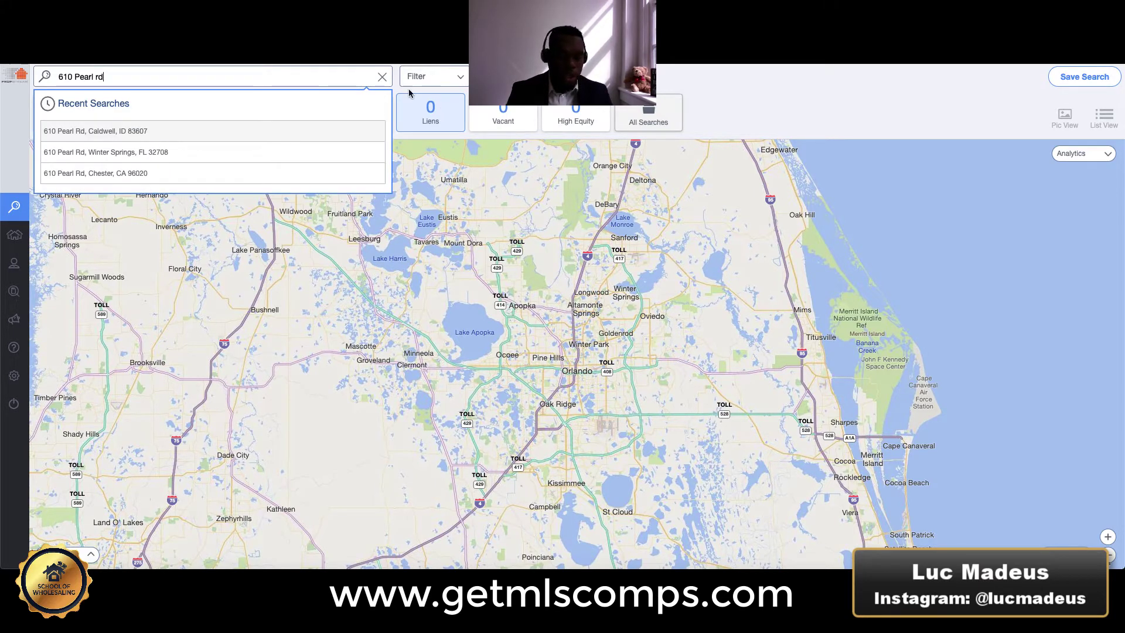
{"action": "left_click", "coordinate": [150, 152]}
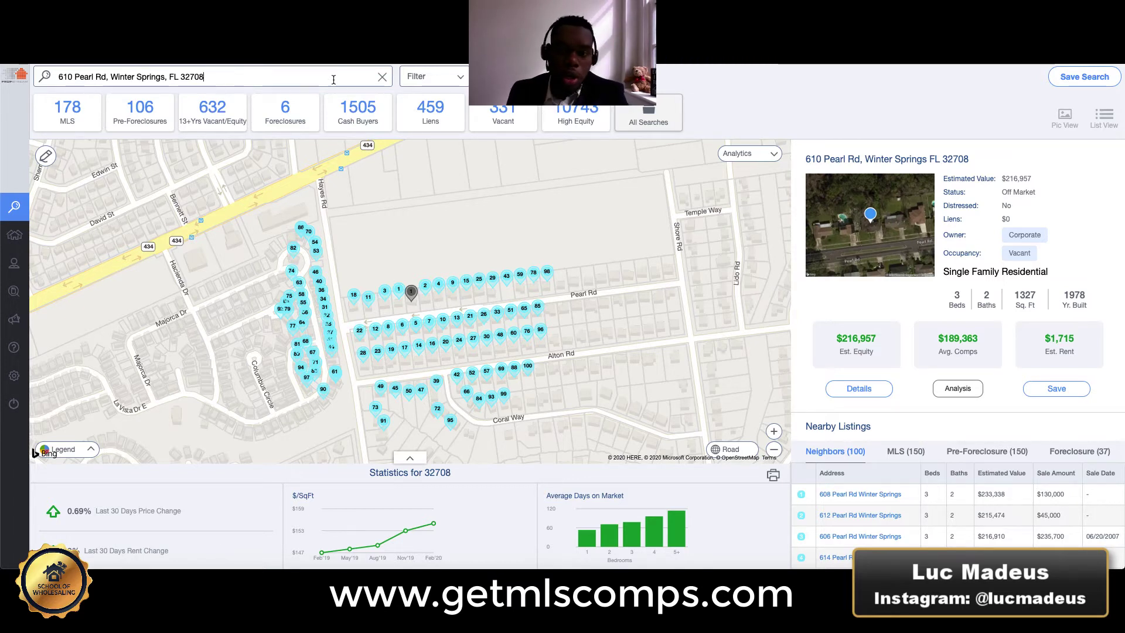
{"action": "left_click", "coordinate": [282, 78]}
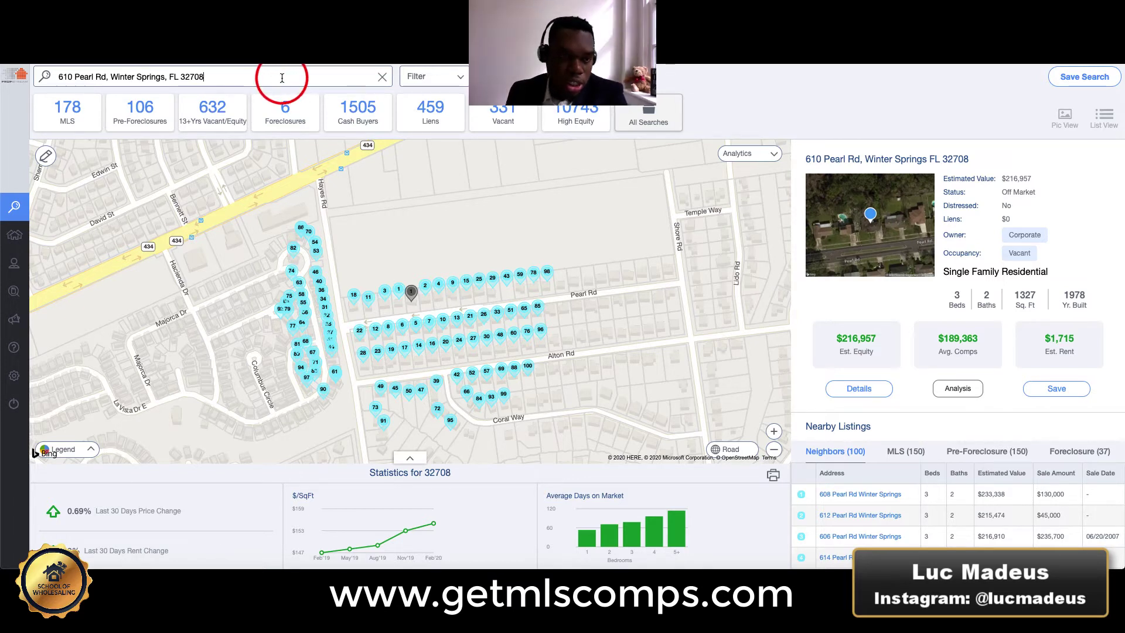
{"action": "key", "text": "BackSpace"}
{"action": "key", "text": "BackSpace"}
{"action": "key", "text": "BackSpace"}
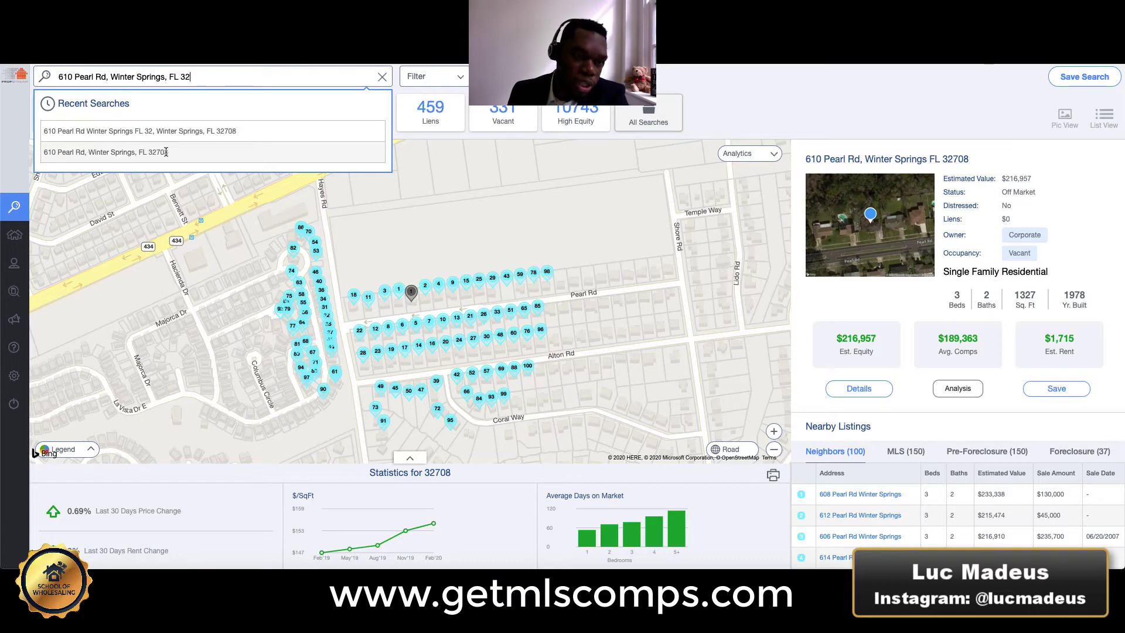
{"action": "left_click", "coordinate": [148, 153]}
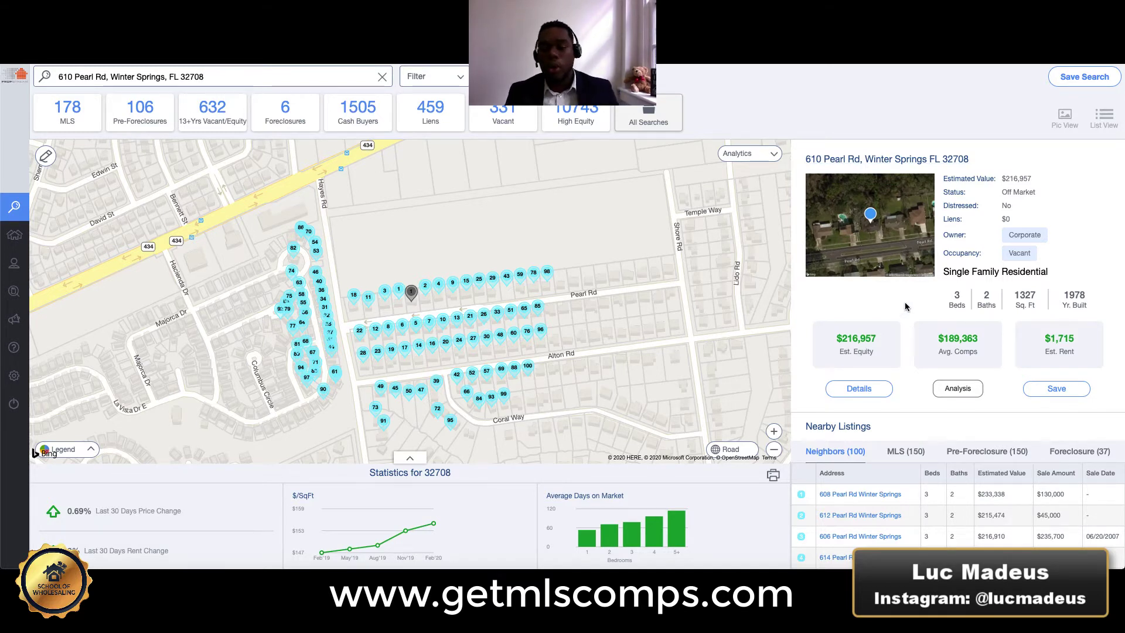
{"action": "left_click", "coordinate": [858, 389]}
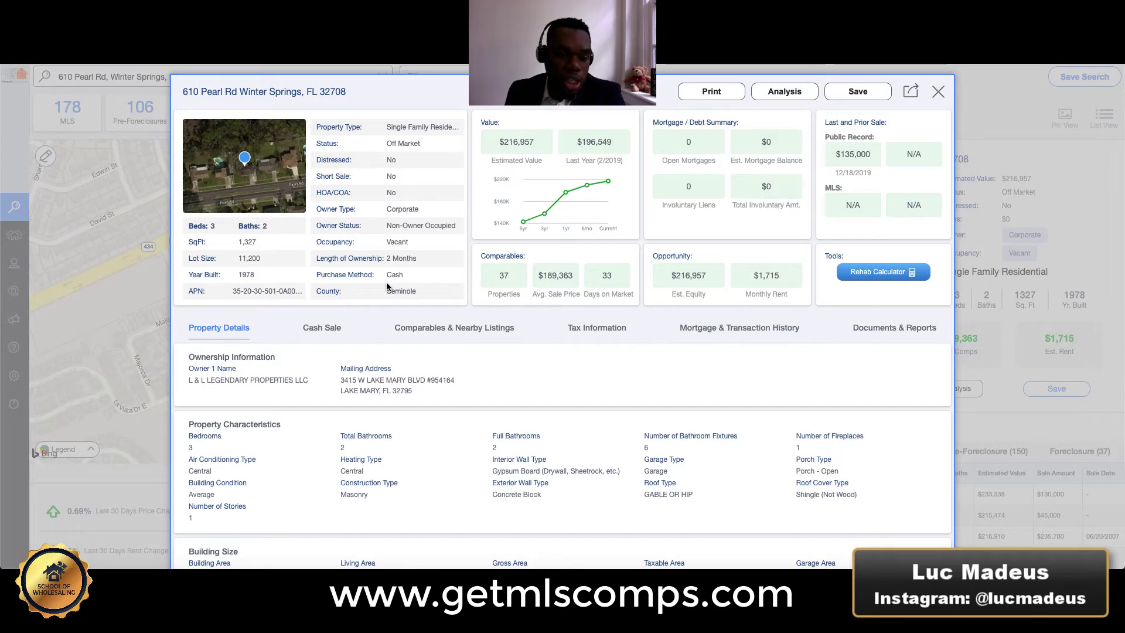
{"action": "scroll", "coordinate": [396, 299], "scroll_direction": "down", "scroll_amount": 5}
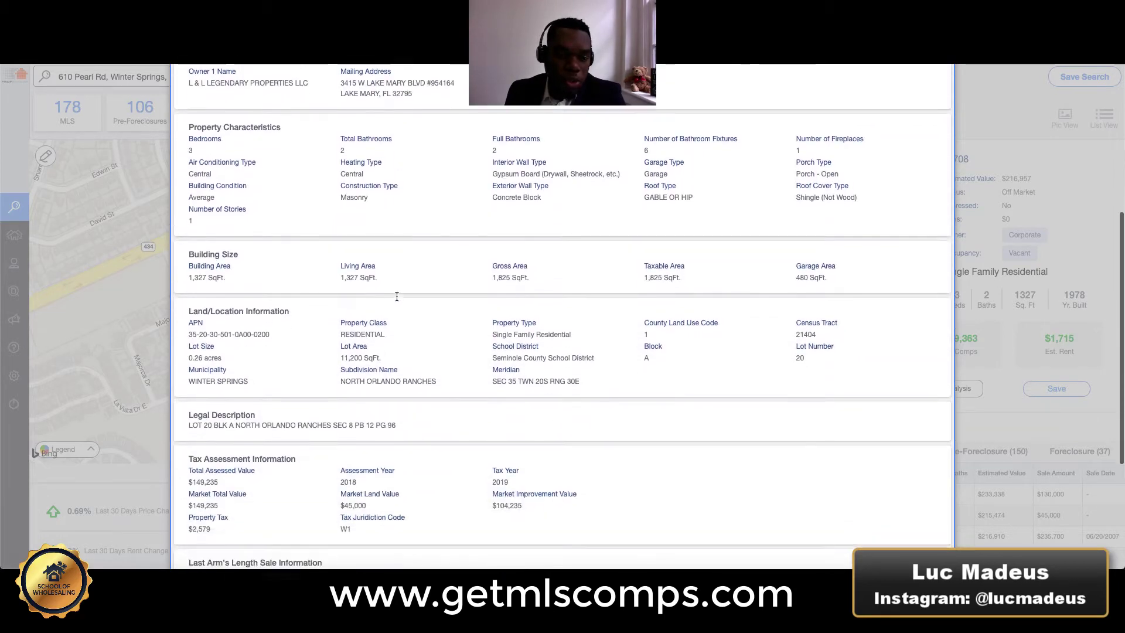
{"action": "scroll", "coordinate": [396, 296], "scroll_direction": "up", "scroll_amount": 4}
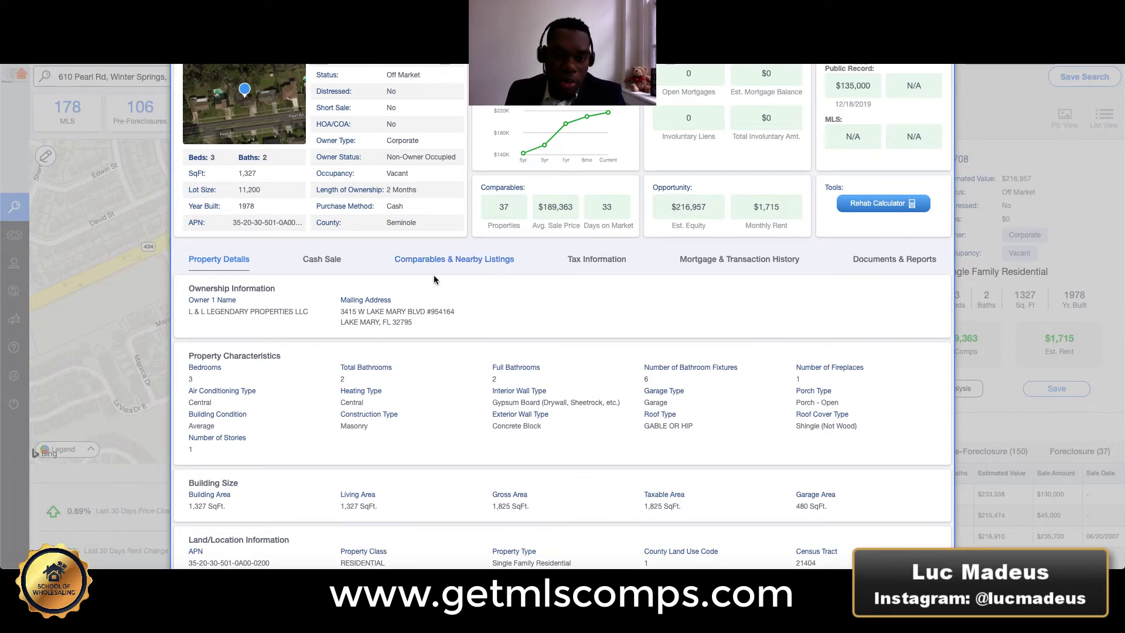
{"action": "scroll", "coordinate": [392, 283], "scroll_direction": "down", "scroll_amount": 2}
{"action": "scroll", "coordinate": [264, 176], "scroll_direction": "down", "scroll_amount": 2}
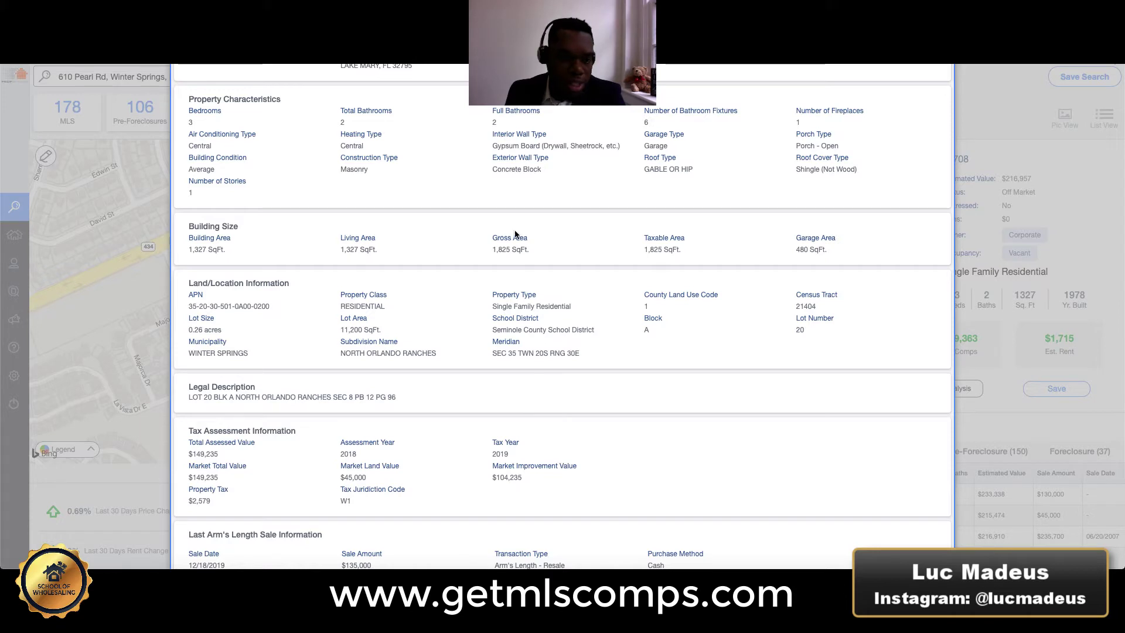
{"action": "scroll", "coordinate": [402, 326], "scroll_direction": "down", "scroll_amount": 3}
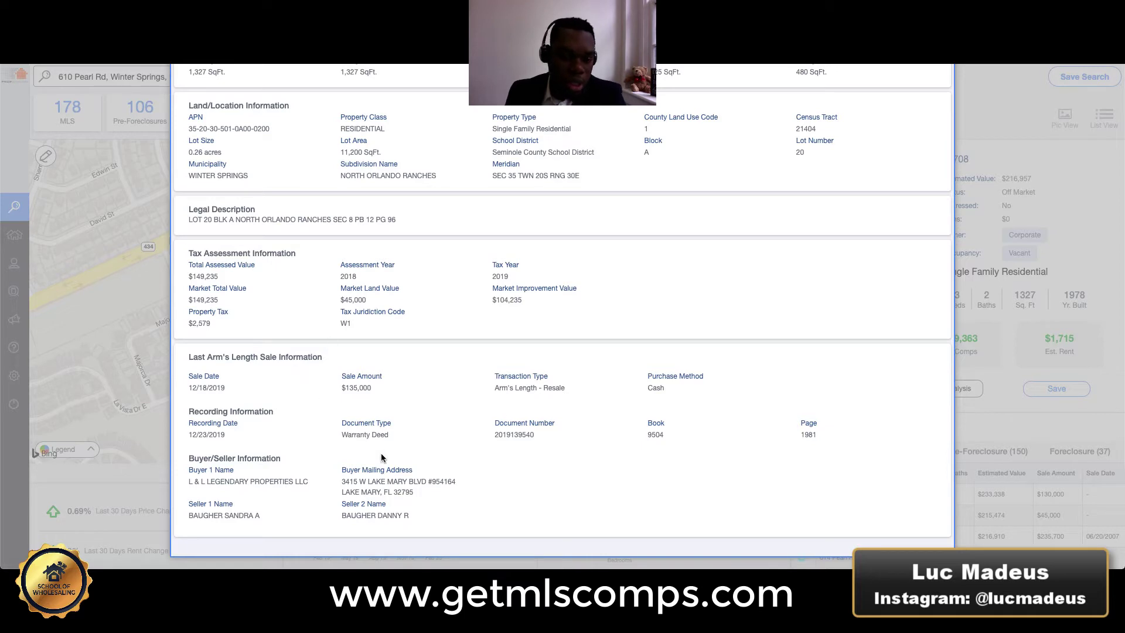
{"action": "scroll", "coordinate": [366, 385], "scroll_direction": "up", "scroll_amount": 2}
{"action": "scroll", "coordinate": [366, 384], "scroll_direction": "up", "scroll_amount": 8}
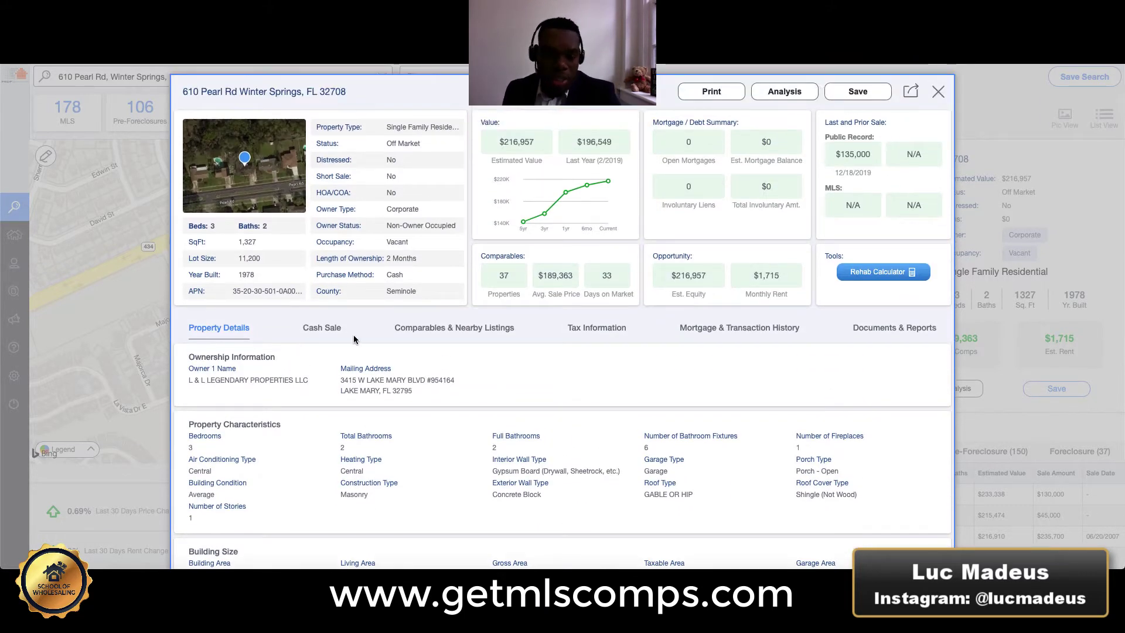
Open Comparables & Nearby Listings and point out the sale date range and minimum bedrooms filters.
{"action": "left_click", "coordinate": [457, 333]}
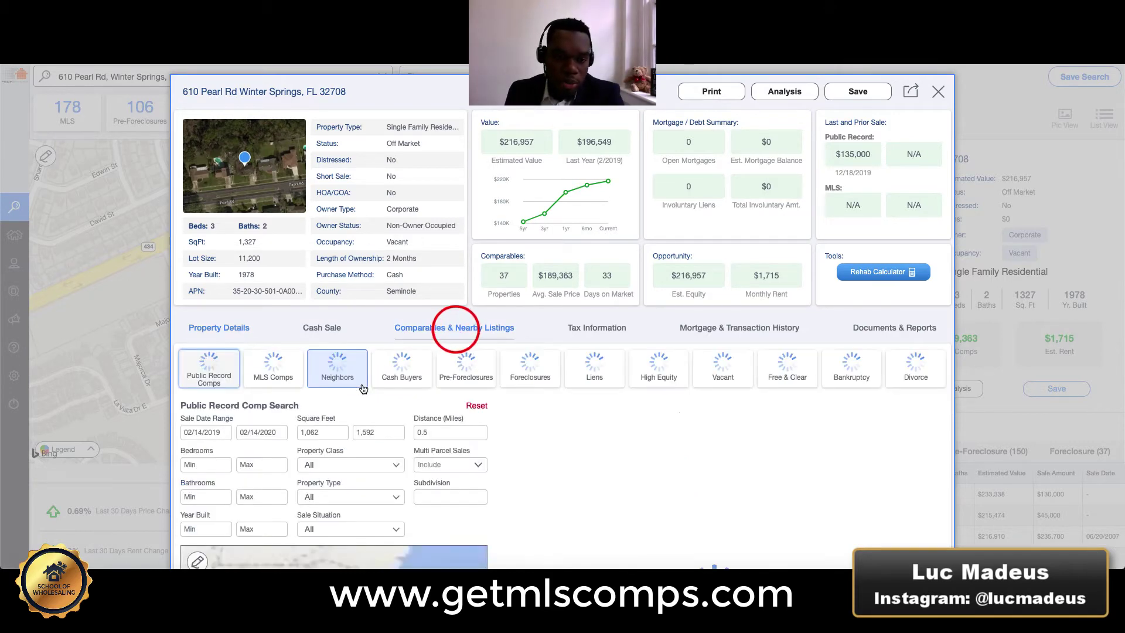
{"action": "scroll", "coordinate": [352, 399], "scroll_direction": "down", "scroll_amount": 1}
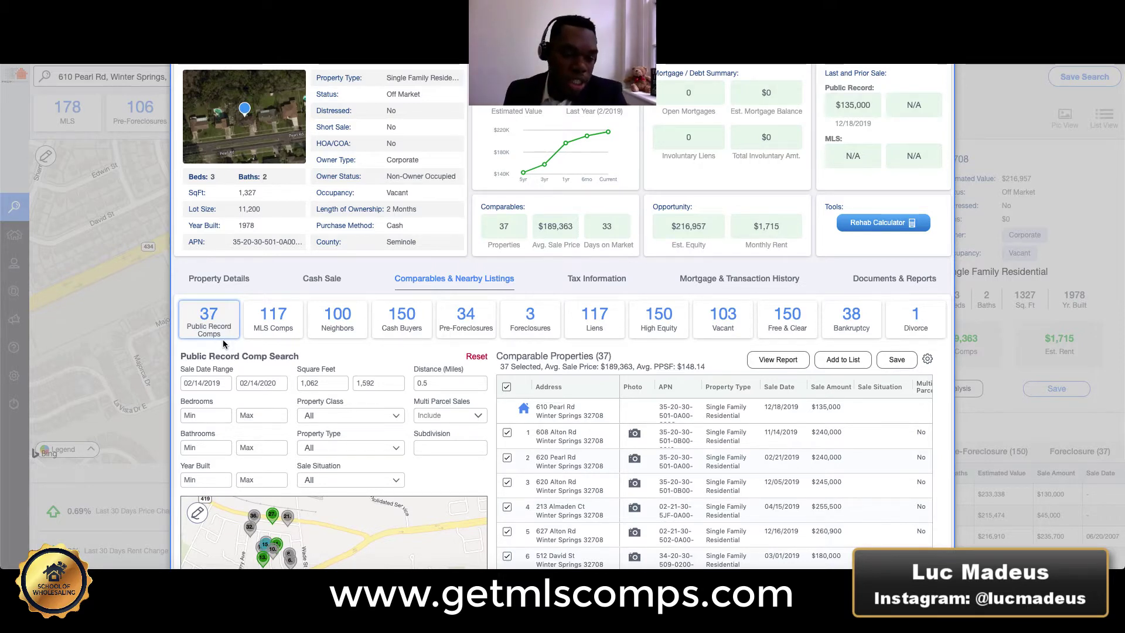
{"action": "left_click_drag", "start_coordinate": [180, 367], "coordinate": [306, 386]}
{"action": "left_click", "coordinate": [254, 370]}
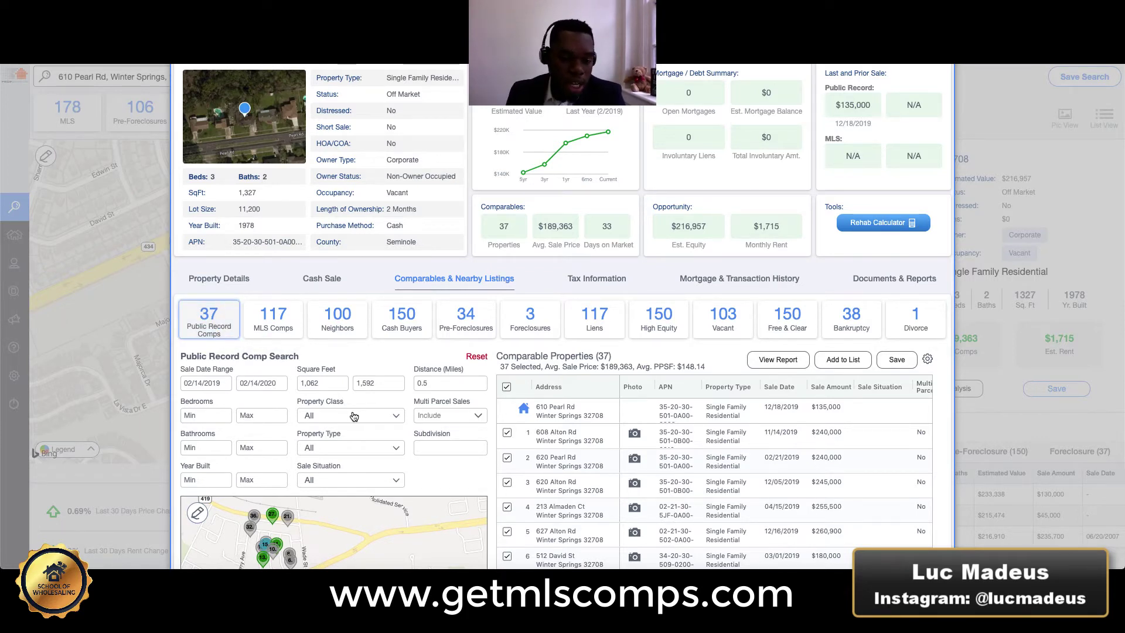
{"action": "left_click", "coordinate": [210, 415]}
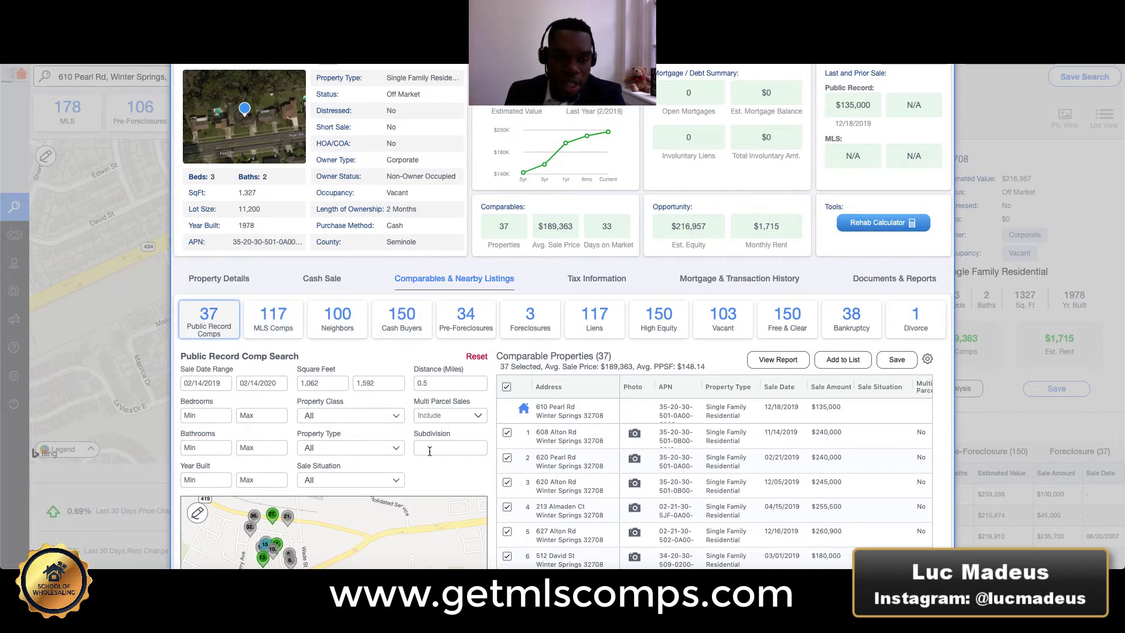
{"action": "scroll", "coordinate": [417, 448], "scroll_direction": "down", "scroll_amount": 1}
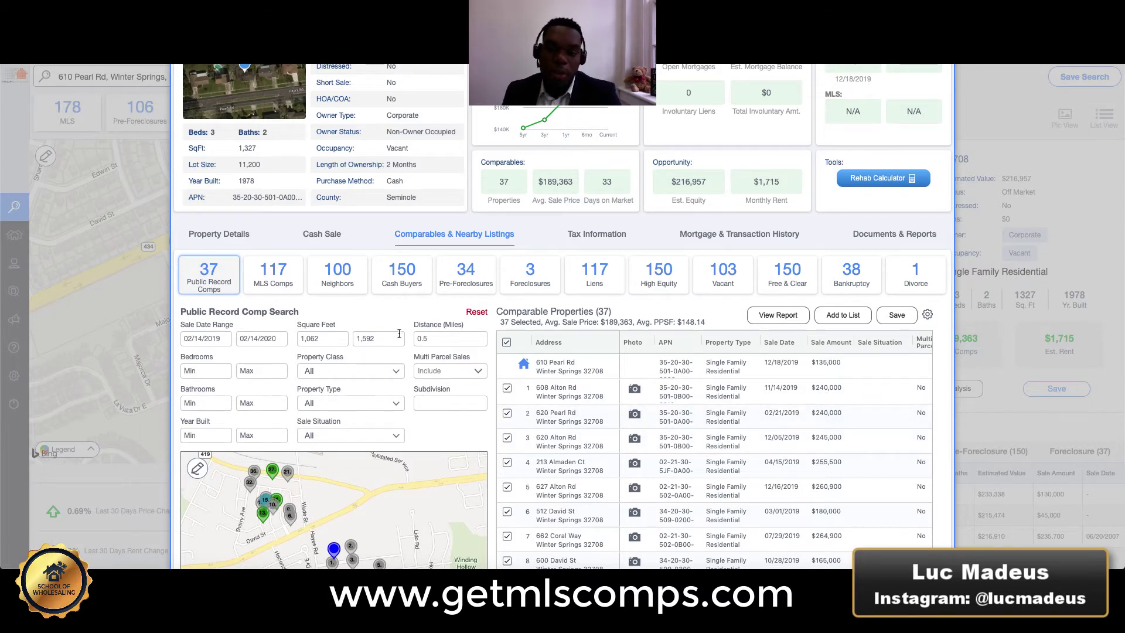
Highlight the 37 public record comps and their $189,363 and $148.14/sq ft averages.
{"action": "left_click_drag", "start_coordinate": [598, 309], "coordinate": [604, 309]}
{"action": "left_click", "coordinate": [384, 314]}
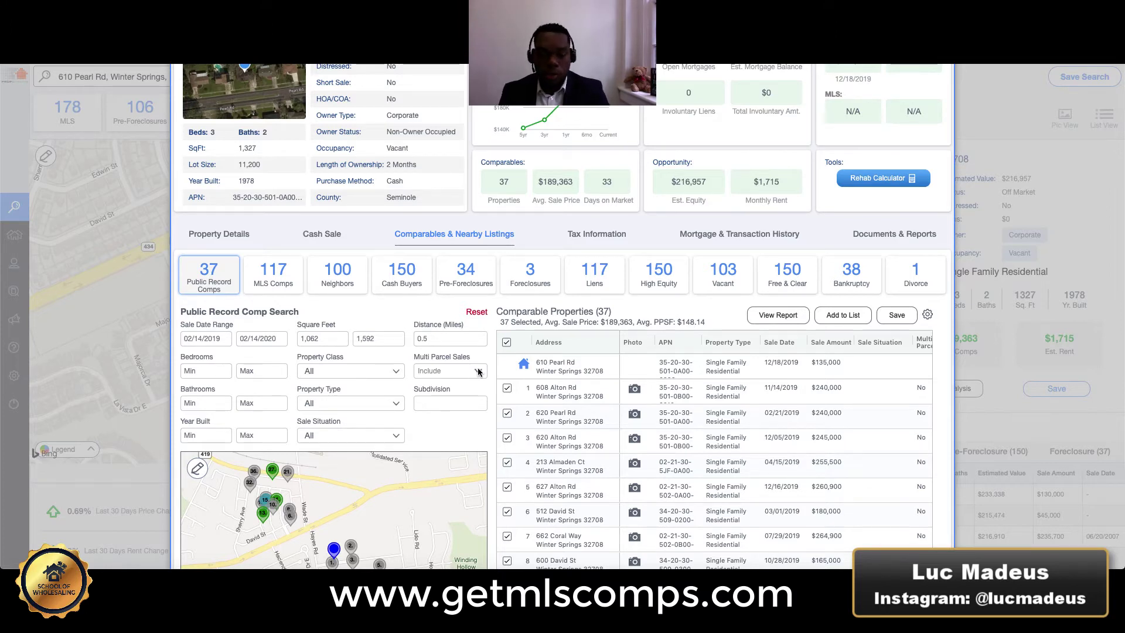
{"action": "scroll", "coordinate": [550, 328], "scroll_direction": "down", "scroll_amount": 1}
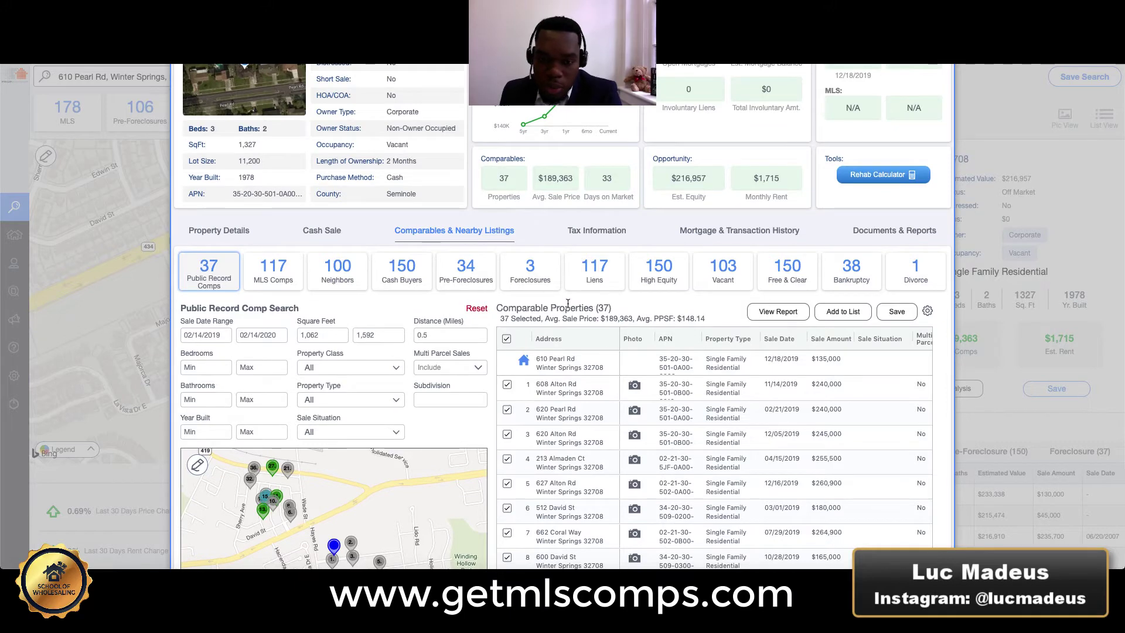
{"action": "left_click_drag", "start_coordinate": [497, 305], "coordinate": [519, 345]}
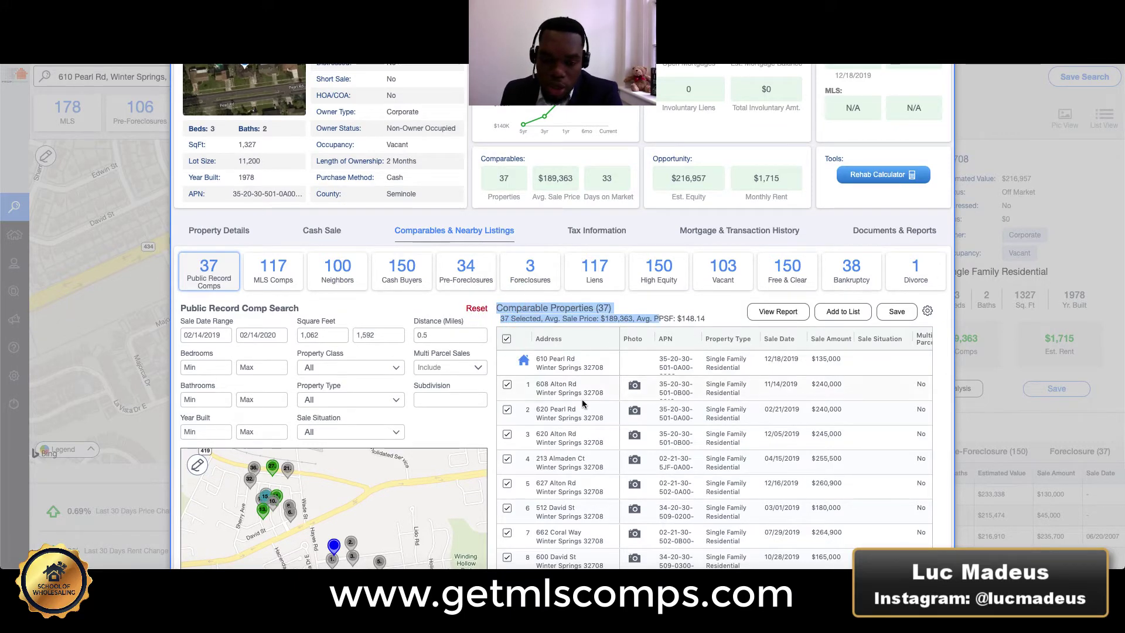
{"action": "scroll", "coordinate": [628, 395], "scroll_direction": "down", "scroll_amount": 3}
{"action": "scroll", "coordinate": [649, 407], "scroll_direction": "up", "scroll_amount": 6}
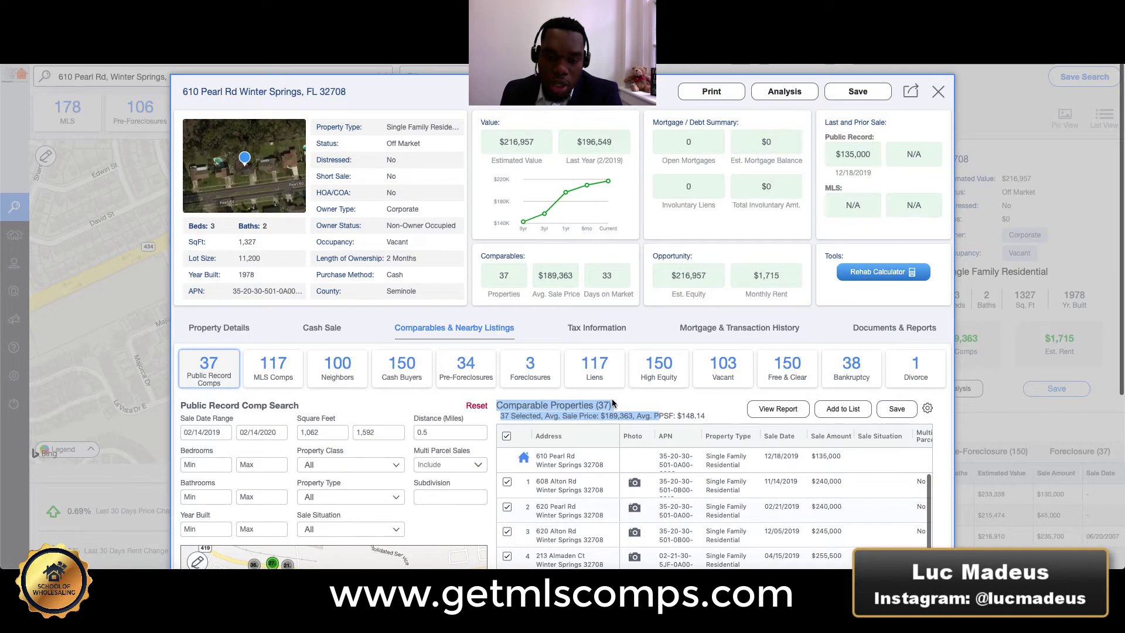
{"action": "scroll", "coordinate": [613, 398], "scroll_direction": "down", "scroll_amount": 2}
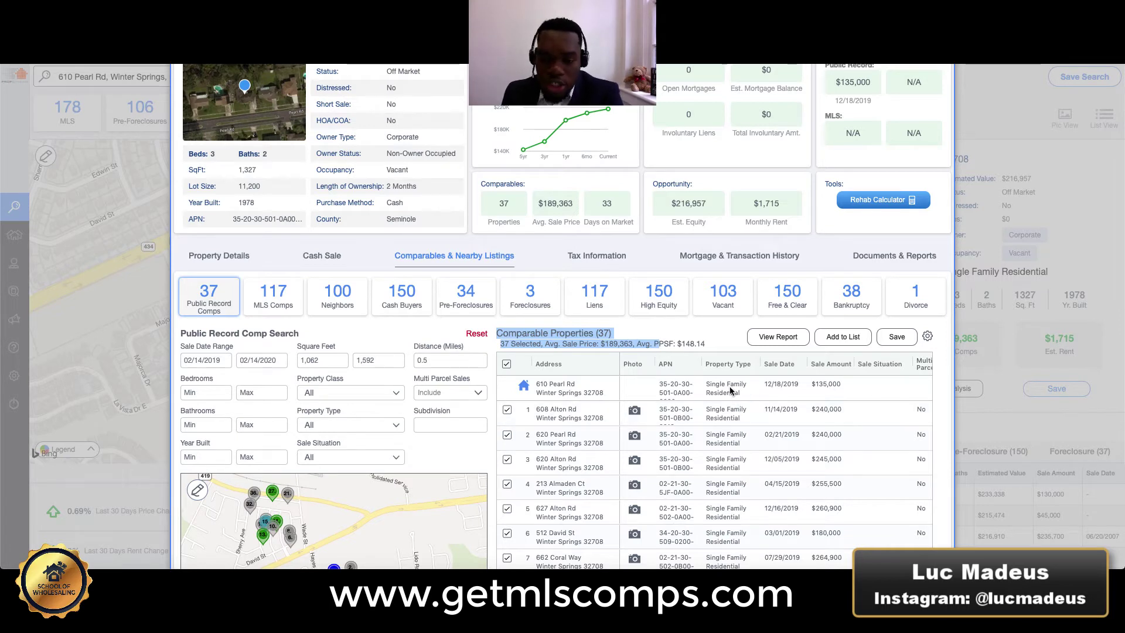
{"action": "scroll", "coordinate": [611, 409], "scroll_direction": "right", "scroll_amount": 3}
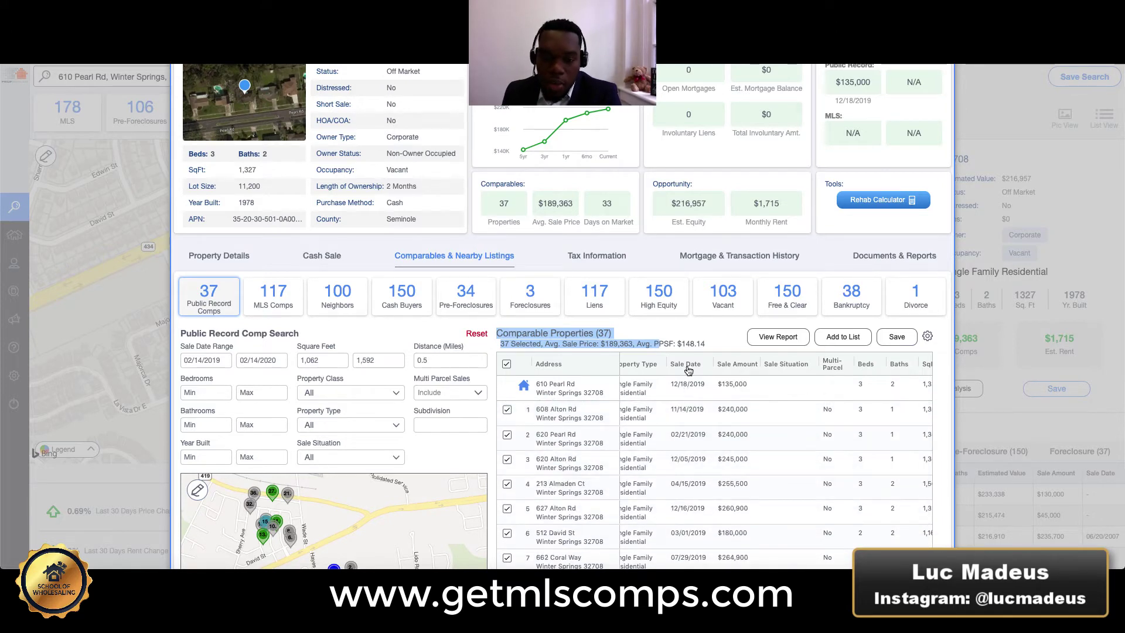
Scroll the comps table right to show SqFt, Lot Size, PPSF, Year Built and Subdivision.
{"action": "left_click", "coordinate": [687, 388]}
{"action": "scroll", "coordinate": [682, 435], "scroll_direction": "down", "scroll_amount": 1}
{"action": "scroll", "coordinate": [681, 435], "scroll_direction": "right", "scroll_amount": 5}
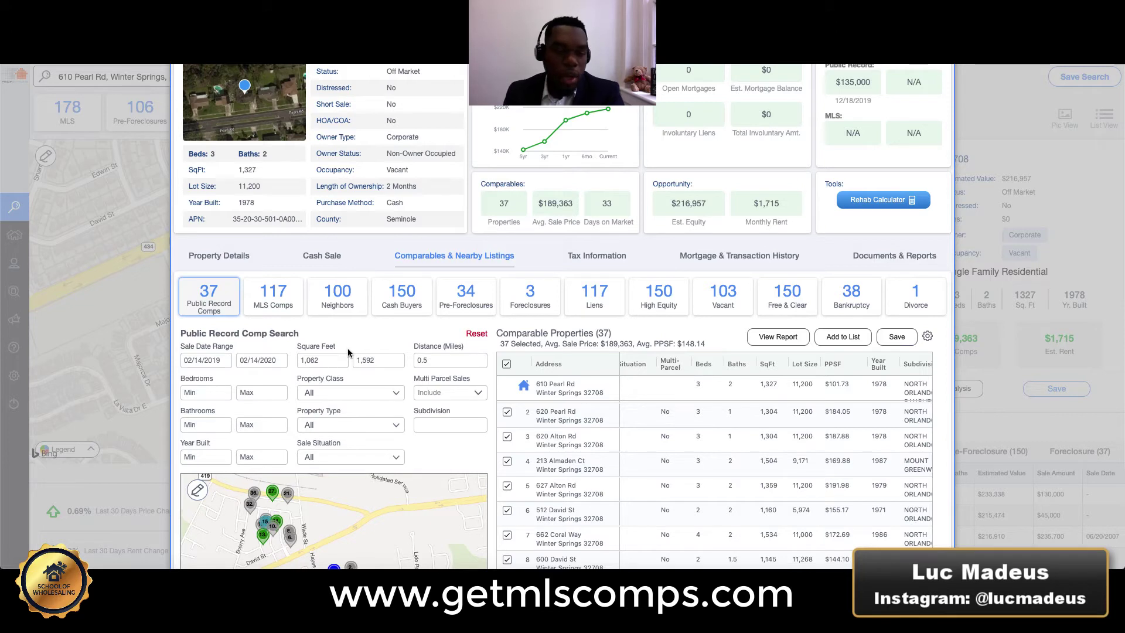
Point out the 1,062–1,592 square footage range and 0.5 mile distance filters.
{"action": "left_click", "coordinate": [336, 337]}
{"action": "left_click", "coordinate": [316, 357]}
{"action": "left_click", "coordinate": [397, 367]}
{"action": "left_click", "coordinate": [428, 360]}
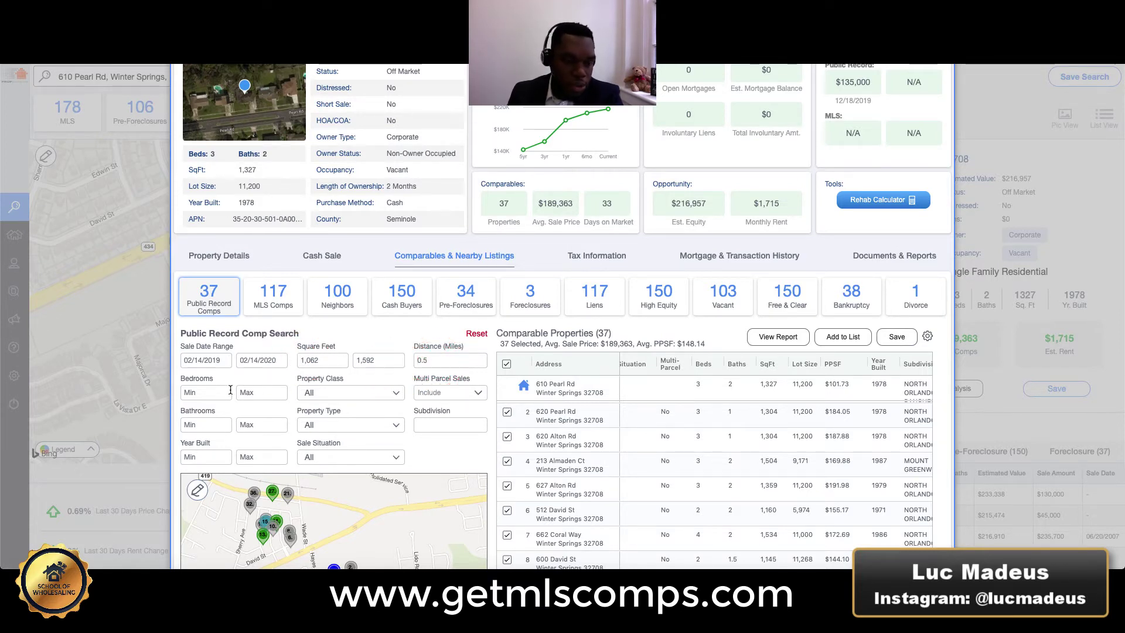
{"action": "scroll", "coordinate": [549, 395], "scroll_direction": "down", "scroll_amount": 3}
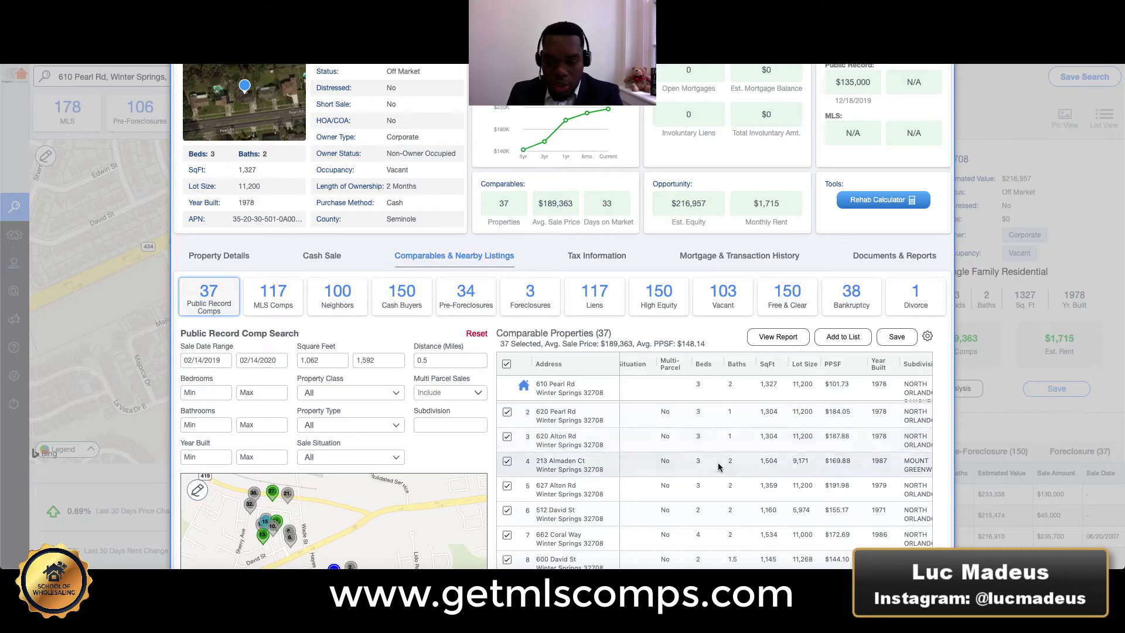
Set Bedrooms Min and Bathrooms Min to 2 each.
{"action": "left_click", "coordinate": [215, 395]}
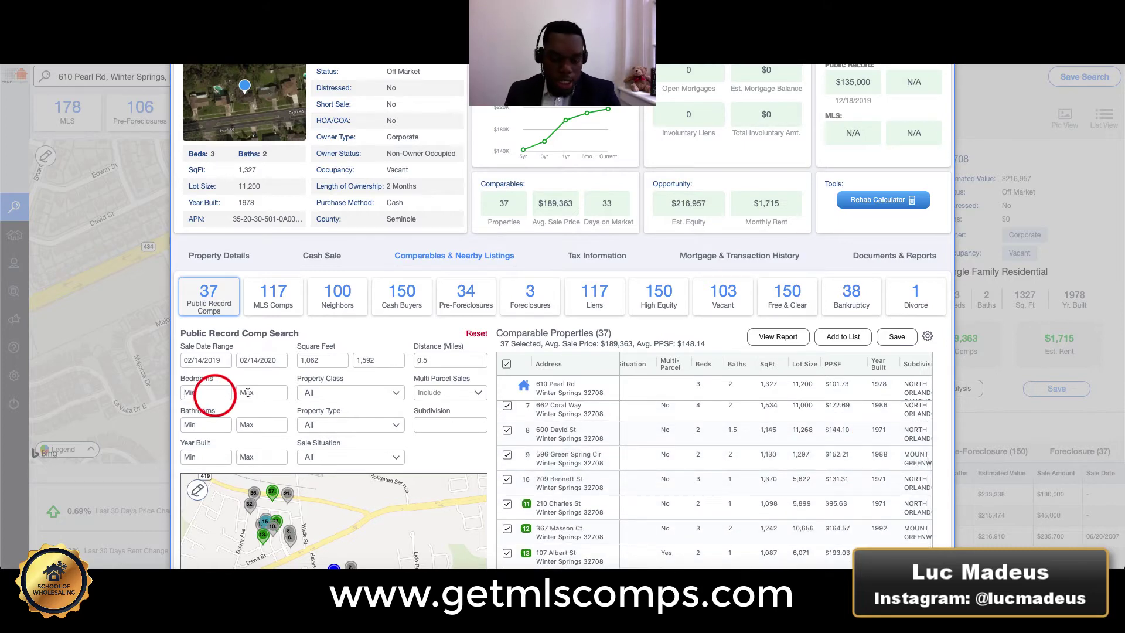
{"action": "type", "text": "2"}
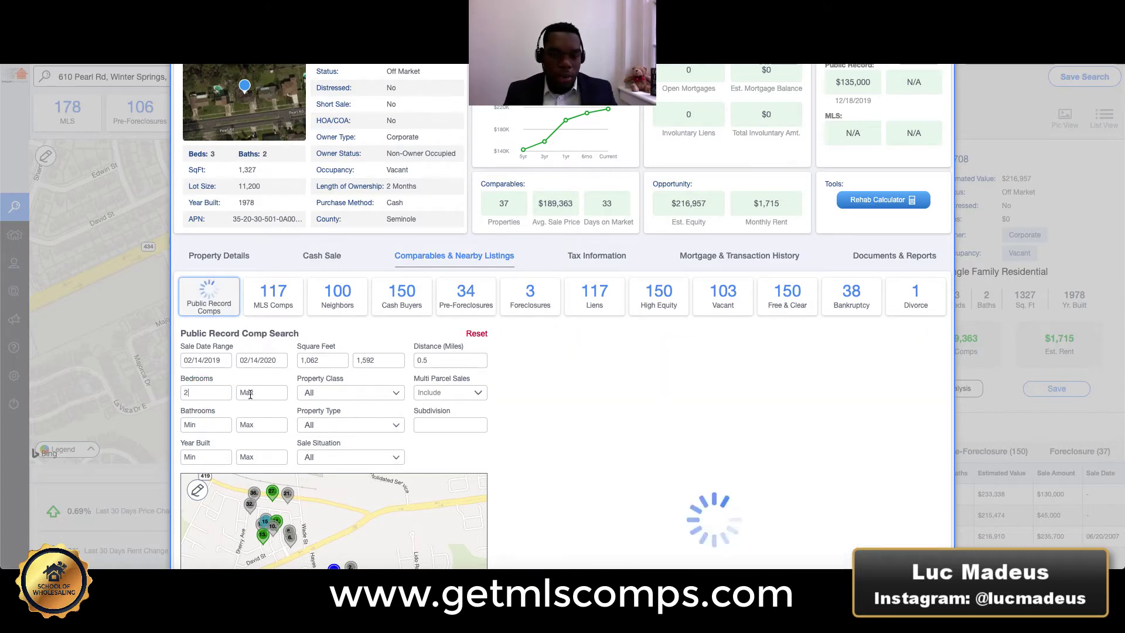
{"action": "left_click", "coordinate": [251, 394]}
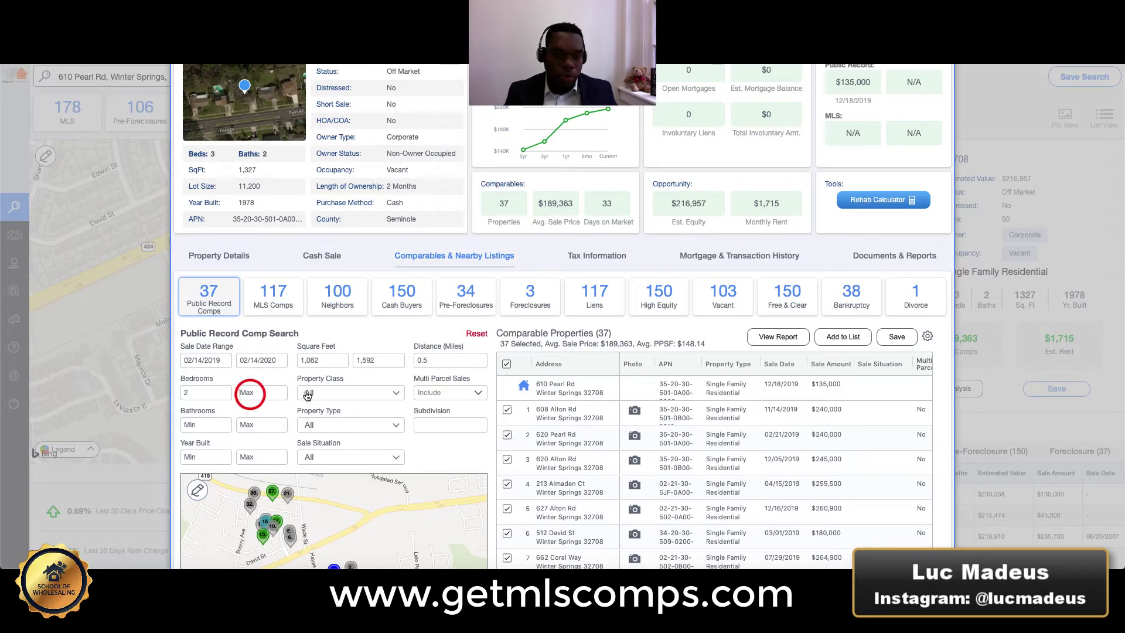
{"action": "left_click", "coordinate": [202, 424]}
{"action": "left_click", "coordinate": [246, 424]}
{"action": "left_click", "coordinate": [215, 425]}
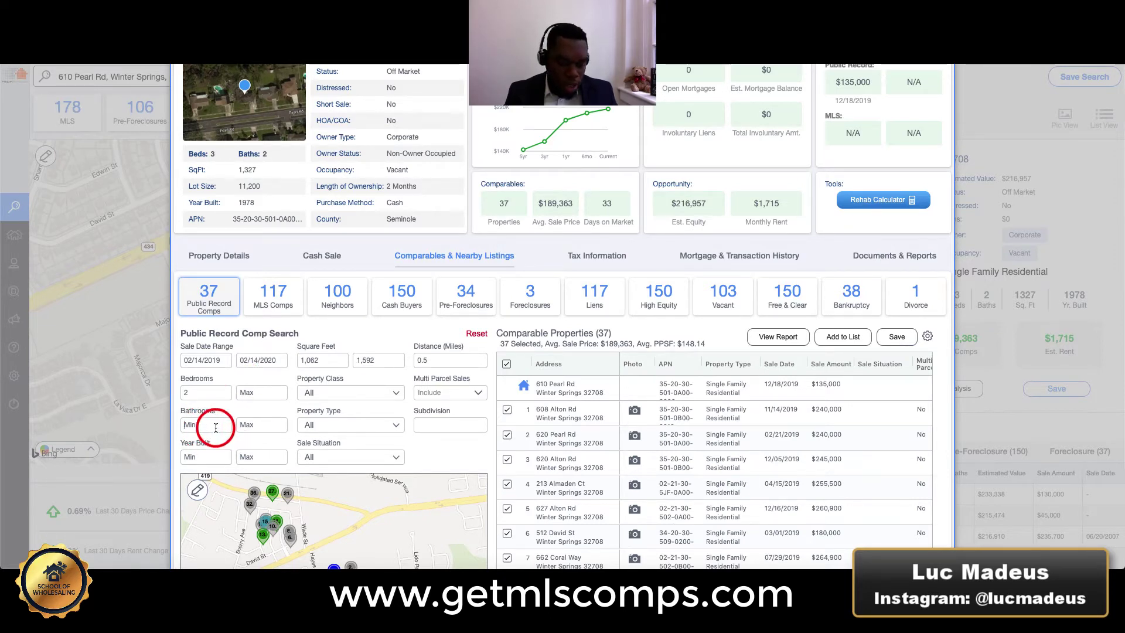
{"action": "type", "text": "2"}
{"action": "left_click", "coordinate": [256, 378]}
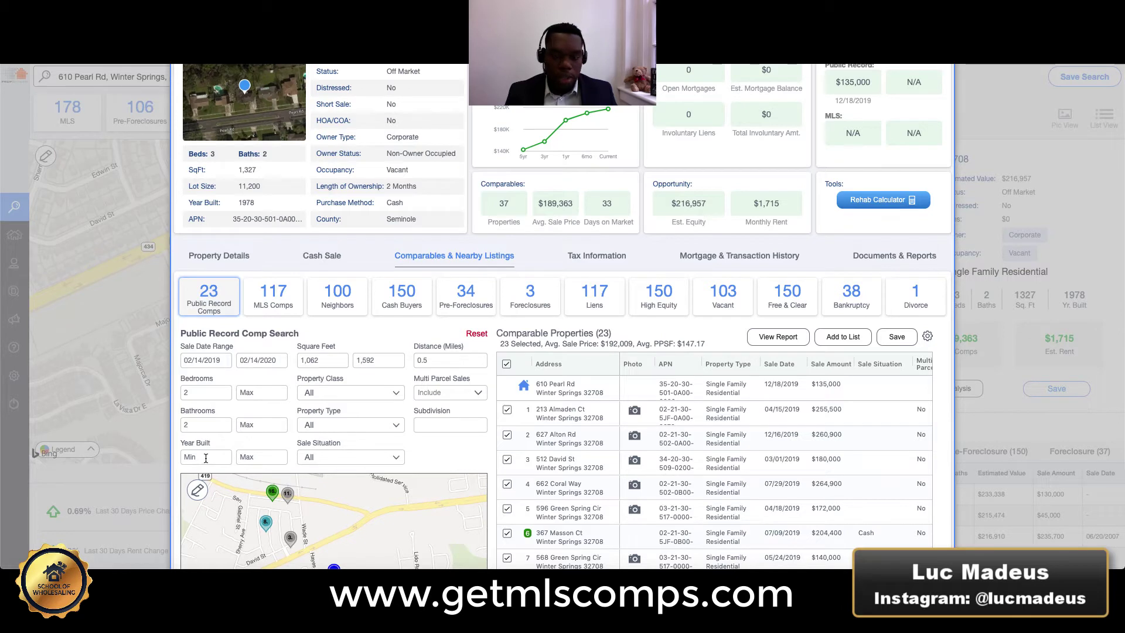
Set Year Built to 1968–1988, leaving 19 comps averaging $196,889.
{"action": "scroll", "coordinate": [766, 459], "scroll_direction": "right", "scroll_amount": 3}
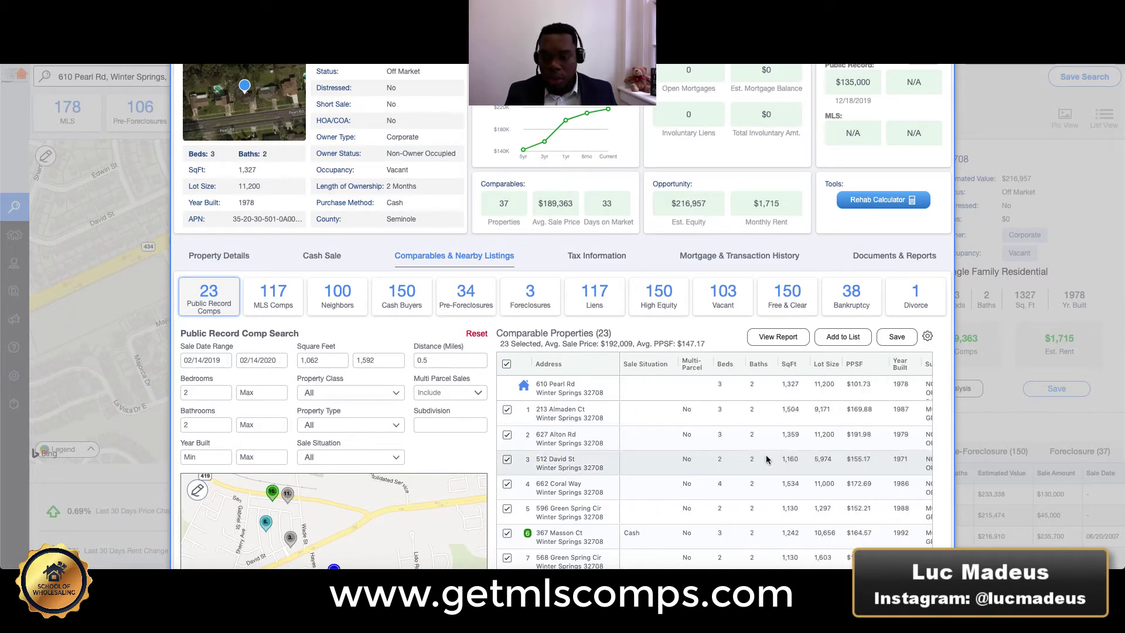
{"action": "scroll", "coordinate": [767, 460], "scroll_direction": "right", "scroll_amount": 3}
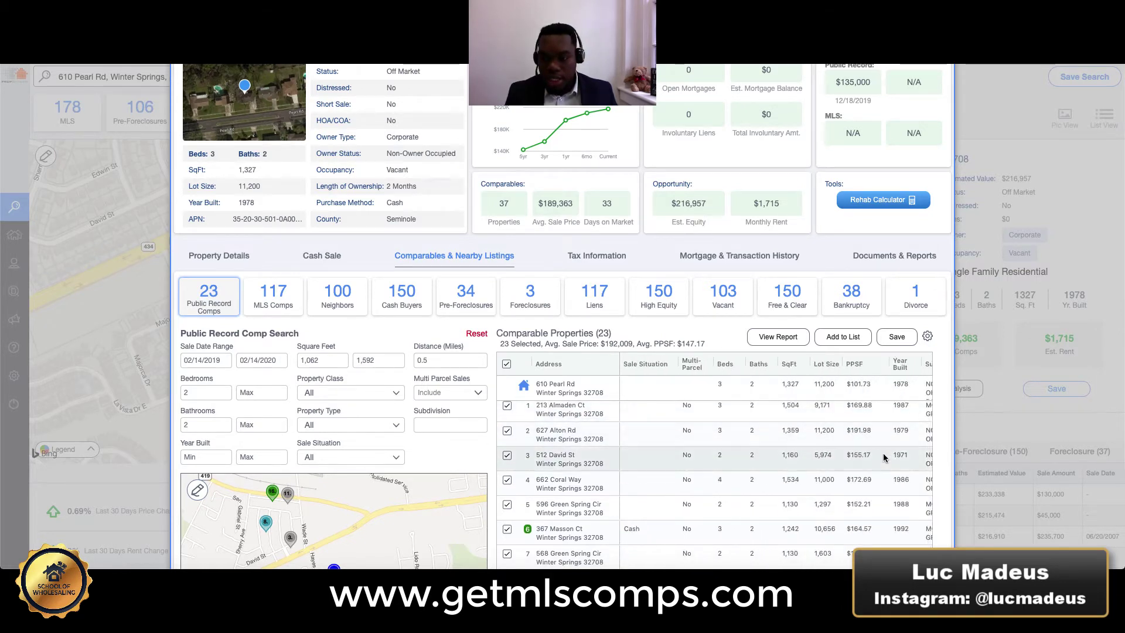
{"action": "left_click", "coordinate": [208, 452]}
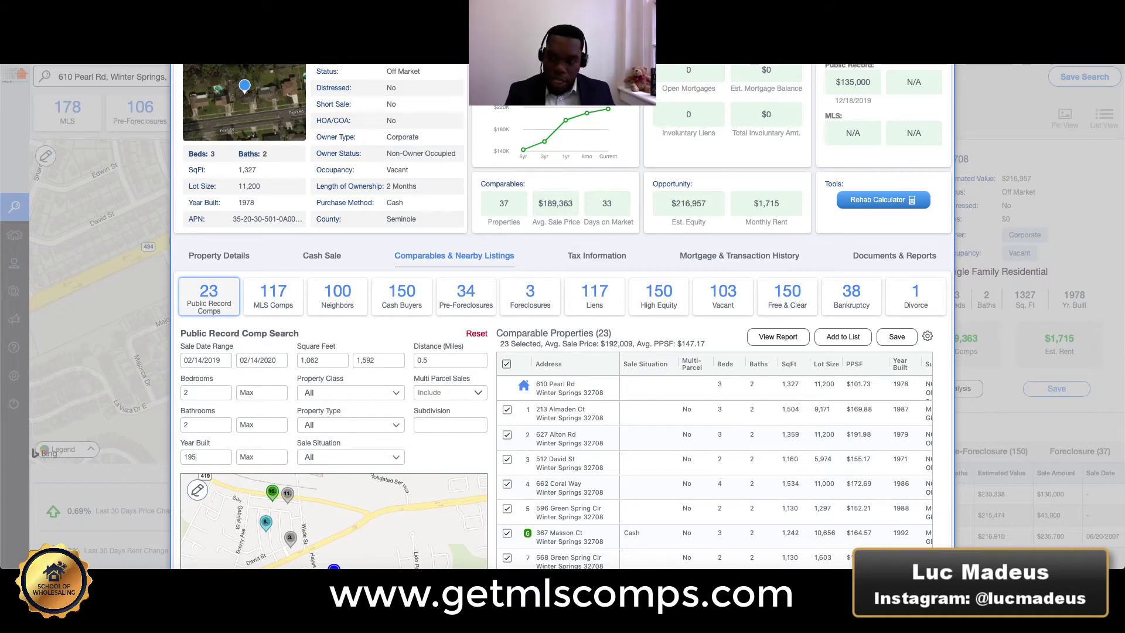
{"action": "type", "text": "8"}
{"action": "left_click", "coordinate": [251, 456]}
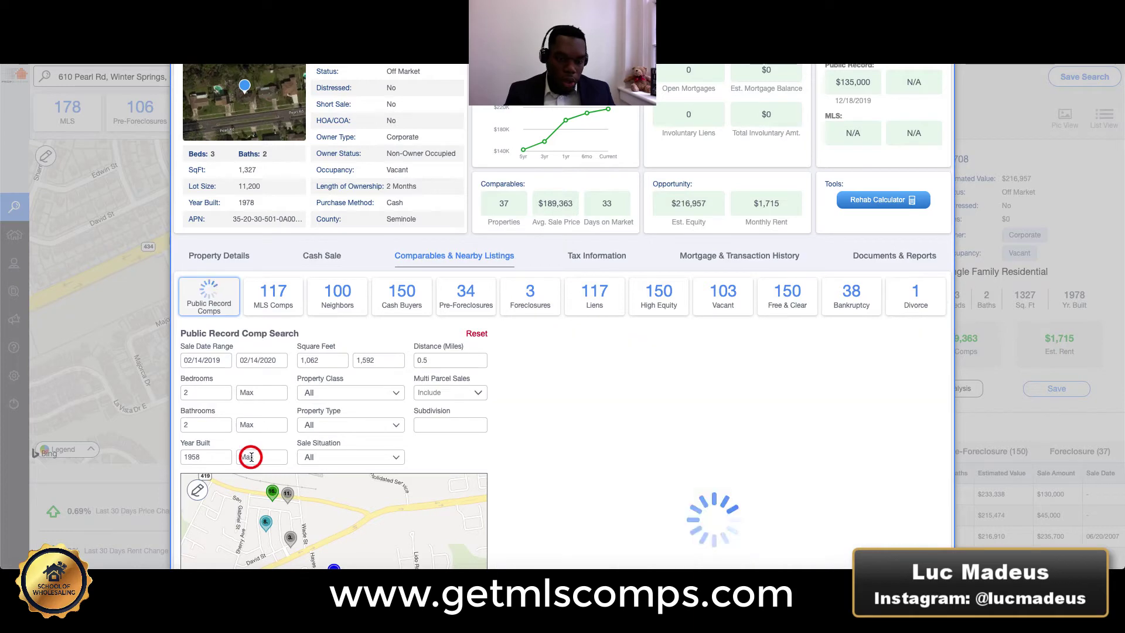
{"action": "type", "text": "19"}
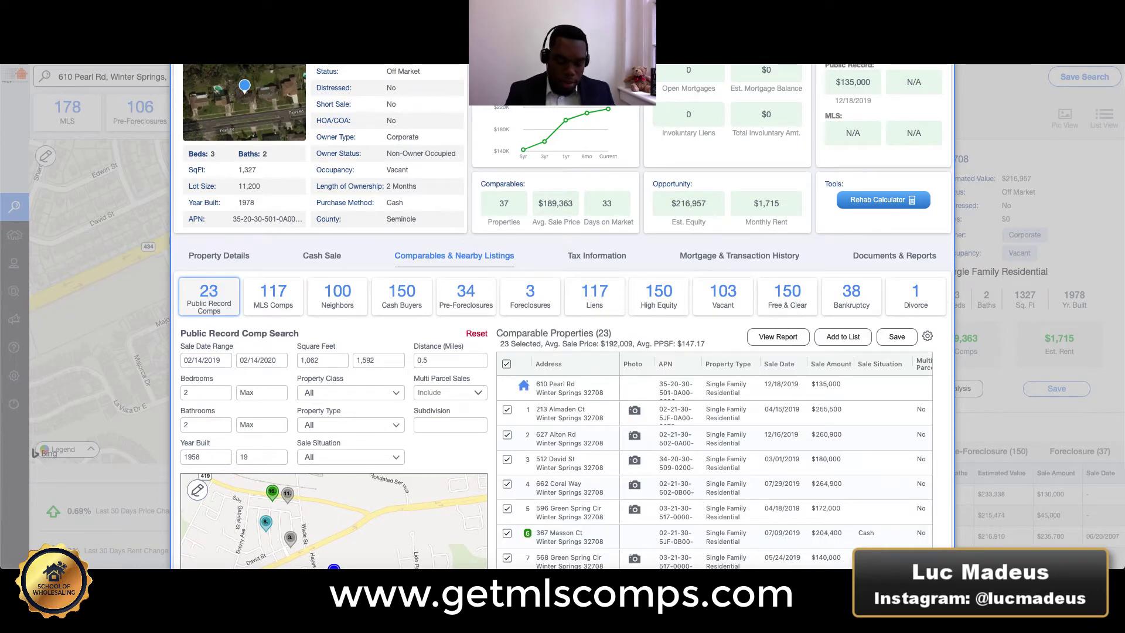
{"action": "type", "text": "8"}
{"action": "key", "text": "BackSpace"}
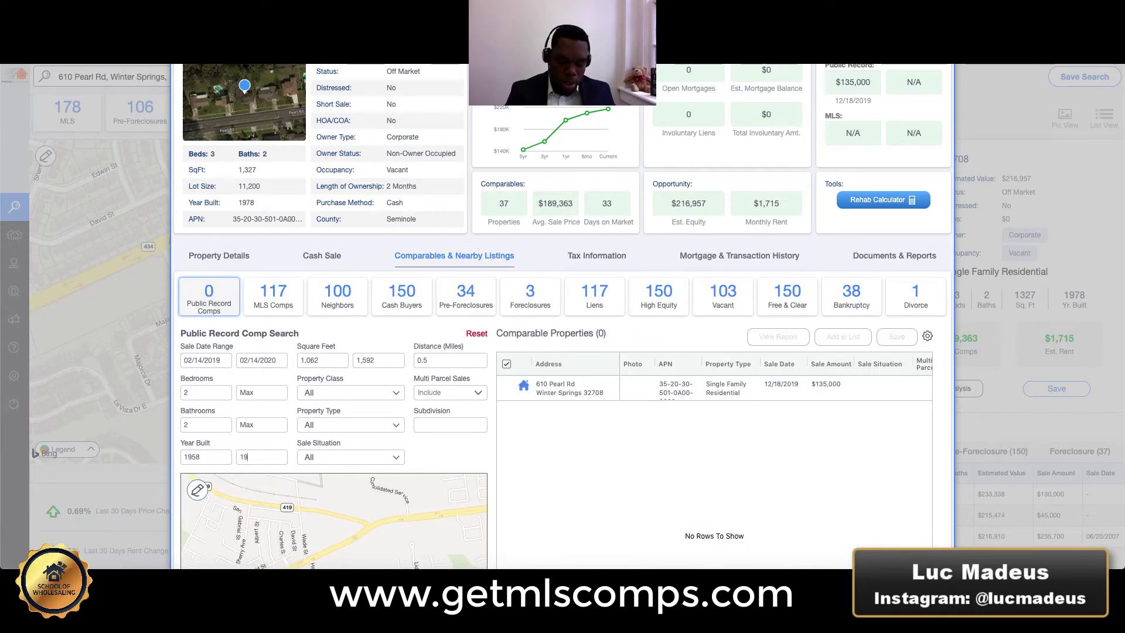
{"action": "type", "text": "98"}
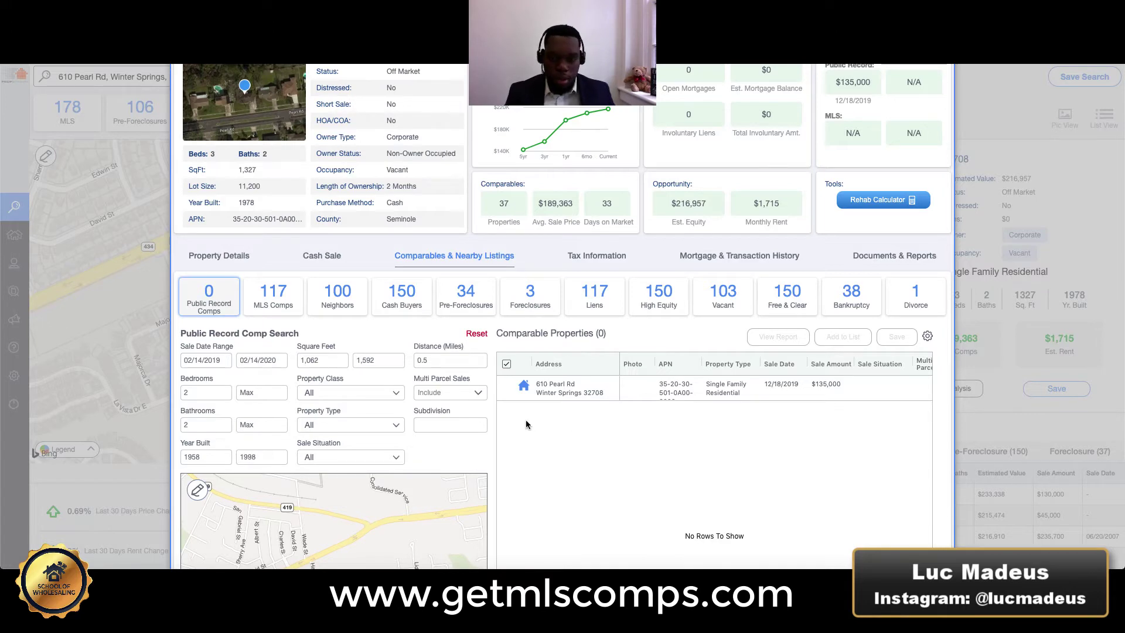
{"action": "scroll", "coordinate": [736, 400], "scroll_direction": "right", "scroll_amount": 5}
{"action": "scroll", "coordinate": [736, 400], "scroll_direction": "right", "scroll_amount": 5}
{"action": "scroll", "coordinate": [817, 428], "scroll_direction": "down", "scroll_amount": 5}
{"action": "left_click", "coordinate": [254, 453]}
{"action": "key", "text": "BackSpace"}
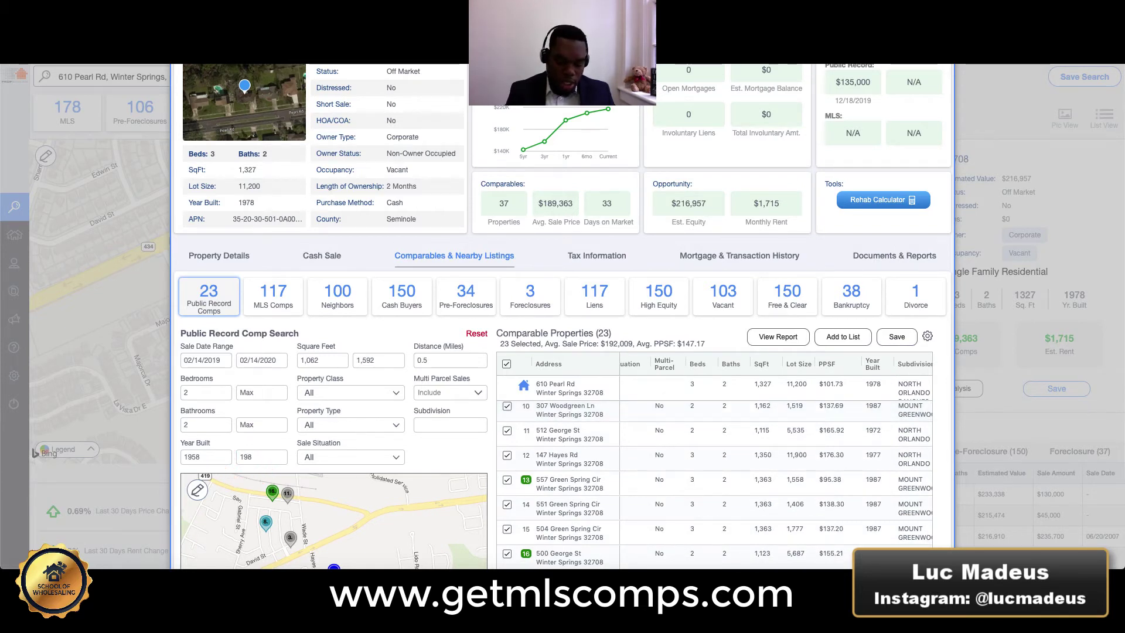
{"action": "type", "text": "8"}
{"action": "left_click", "coordinate": [194, 453]}
{"action": "key", "text": "BackSpace"}
{"action": "type", "text": "6"}
{"action": "left_click", "coordinate": [243, 437]}
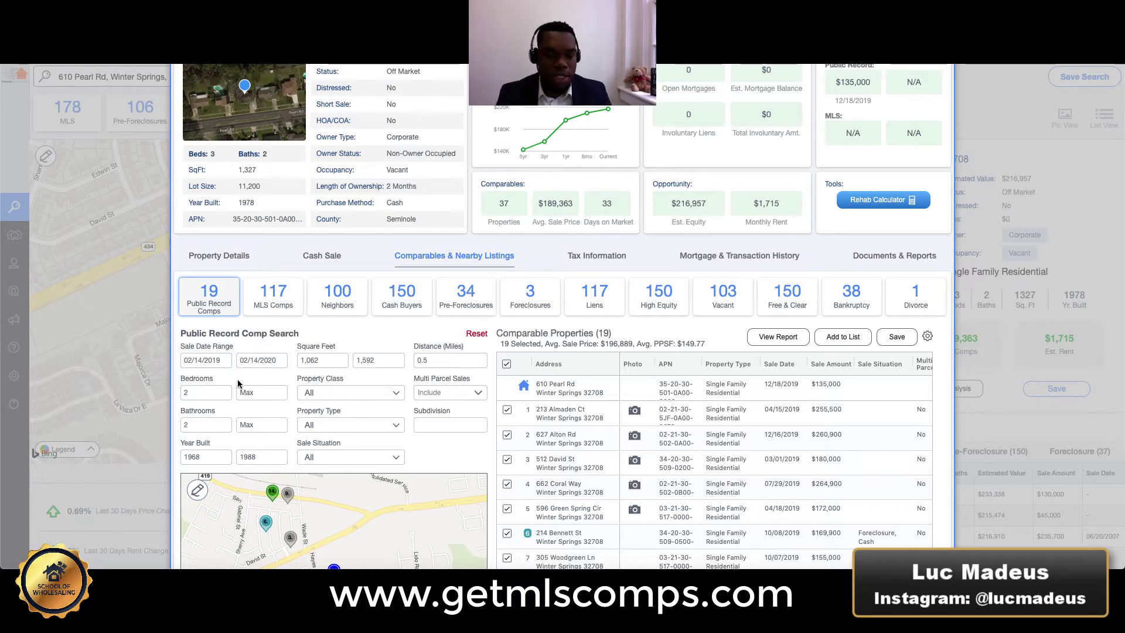
Raise Bedrooms Min to 3.
{"action": "left_click", "coordinate": [193, 395]}
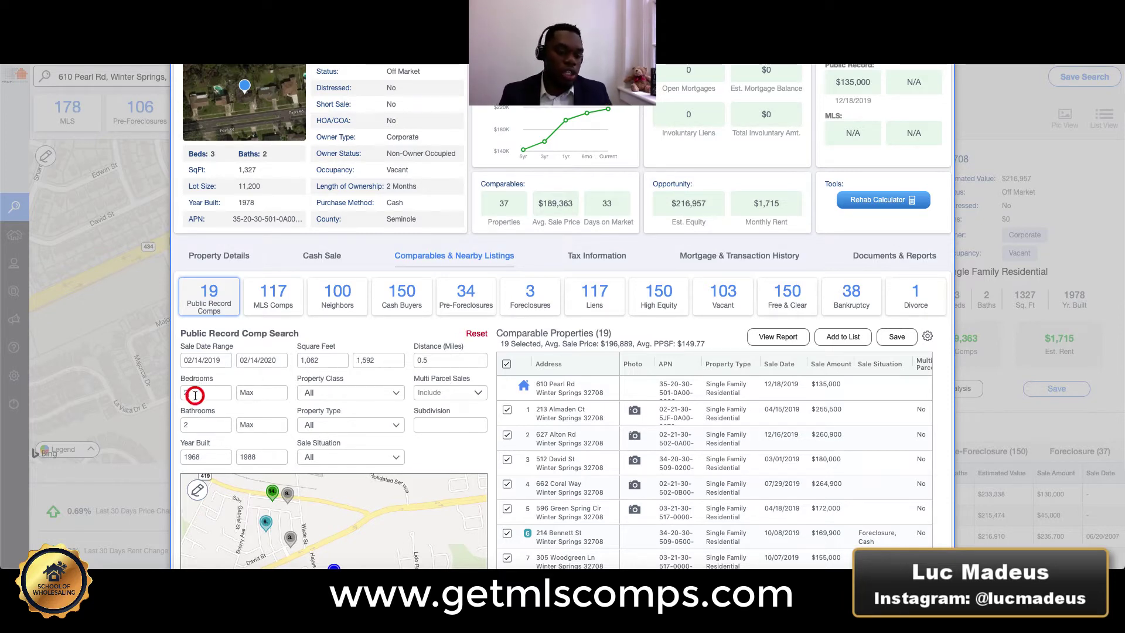
{"action": "key", "text": "BackSpace"}
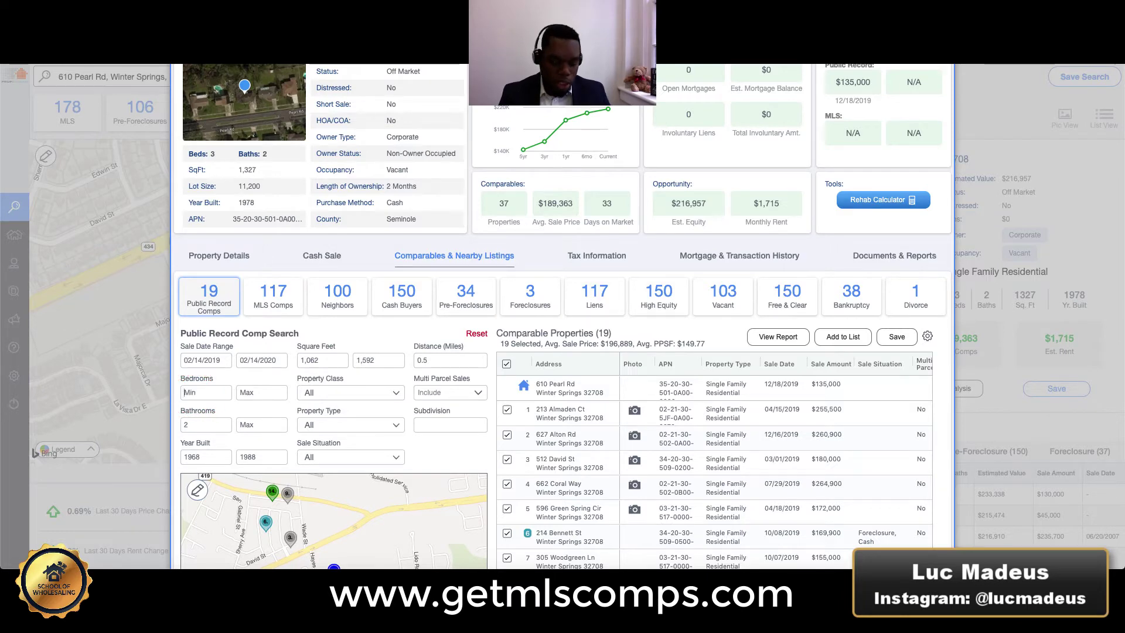
{"action": "left_click", "coordinate": [263, 378]}
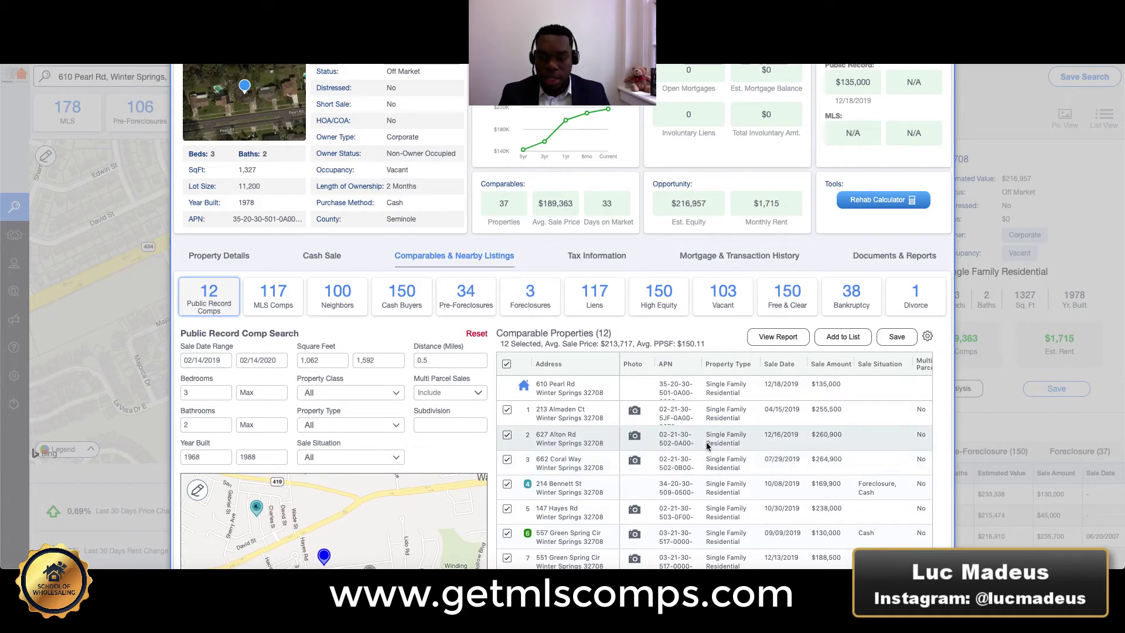
{"action": "scroll", "coordinate": [770, 448], "scroll_direction": "right", "scroll_amount": 3}
{"action": "scroll", "coordinate": [770, 448], "scroll_direction": "right", "scroll_amount": 2}
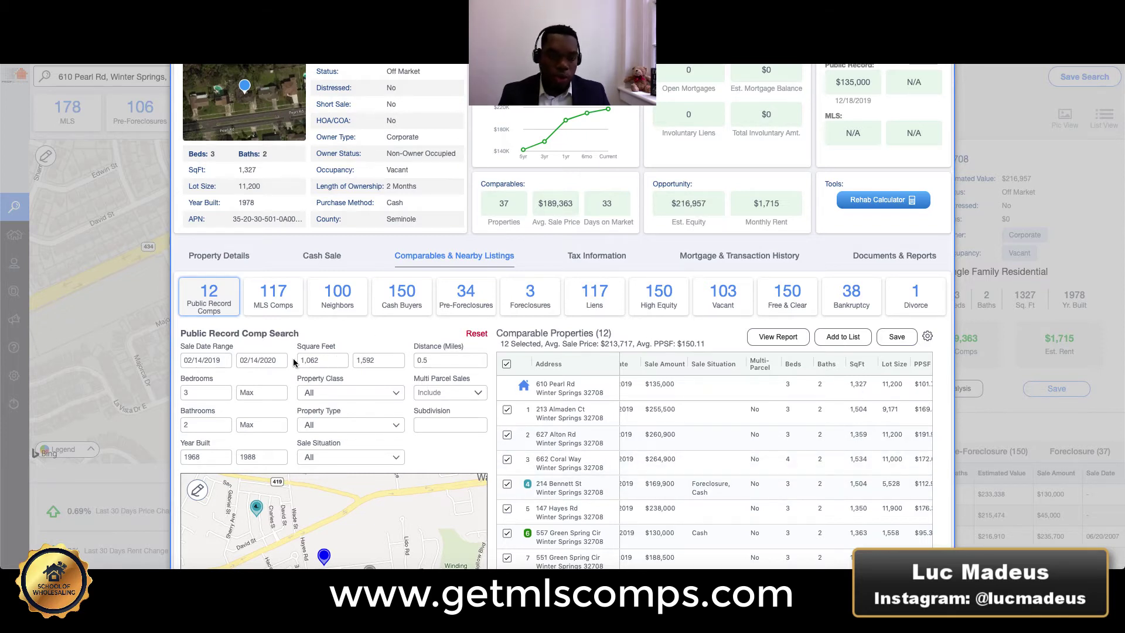
Set the sale date range start to August 14, 2019, leaving 7 comps.
{"action": "left_click", "coordinate": [202, 359]}
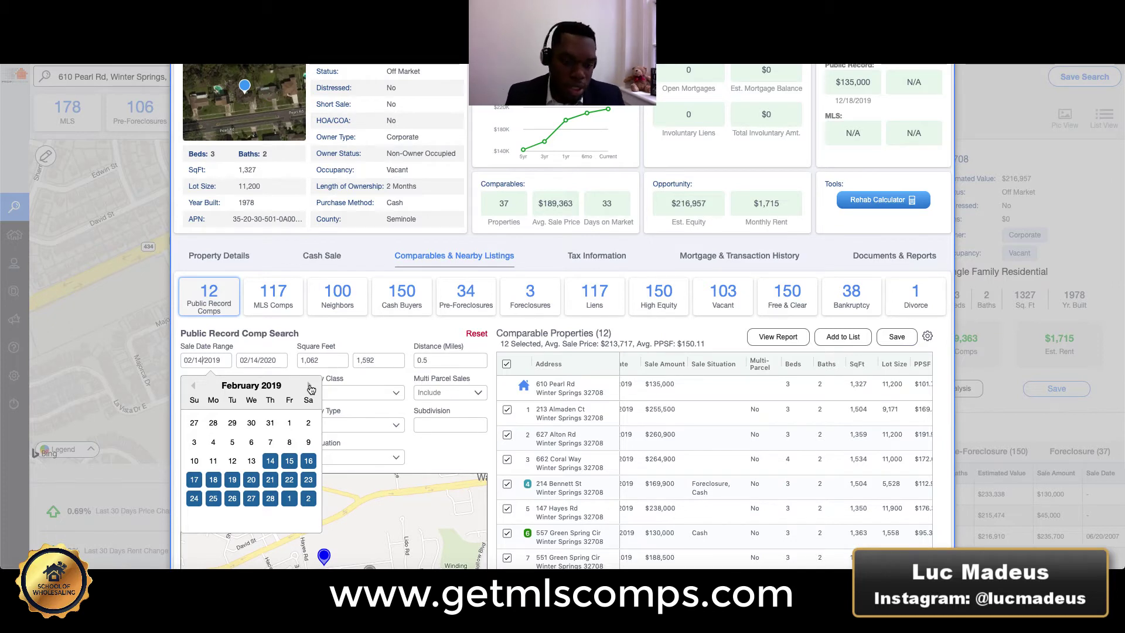
{"action": "left_click", "coordinate": [309, 385]}
{"action": "left_click", "coordinate": [309, 385]}
{"action": "left_click", "coordinate": [308, 385]}
{"action": "left_click", "coordinate": [308, 385]}
{"action": "left_click", "coordinate": [309, 385]}
{"action": "left_click", "coordinate": [308, 385]}
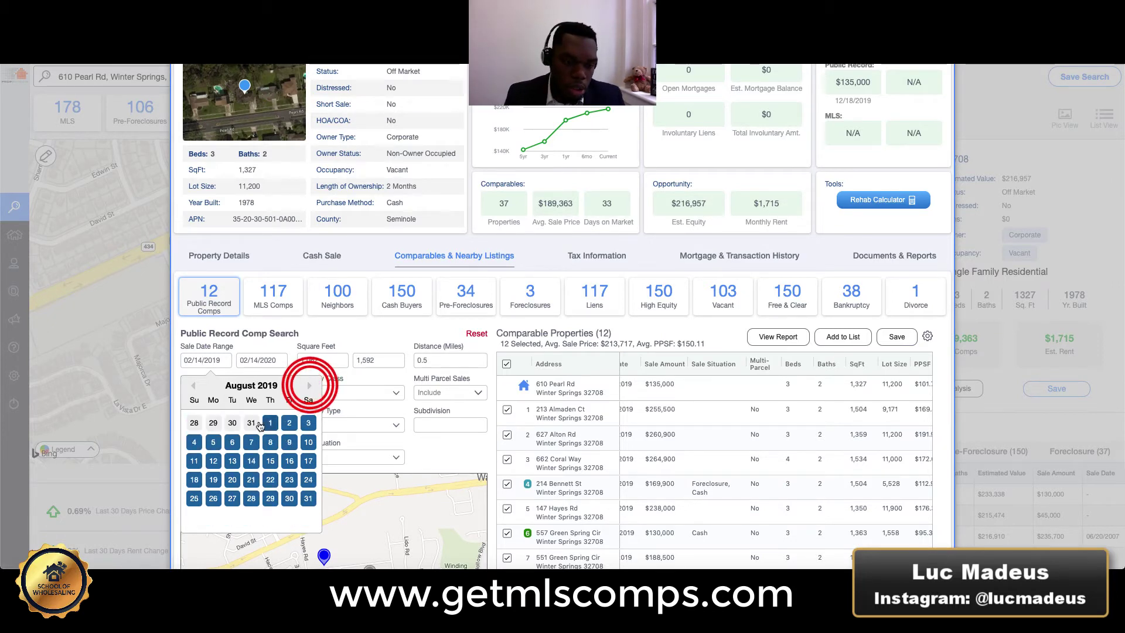
{"action": "left_click", "coordinate": [250, 460]}
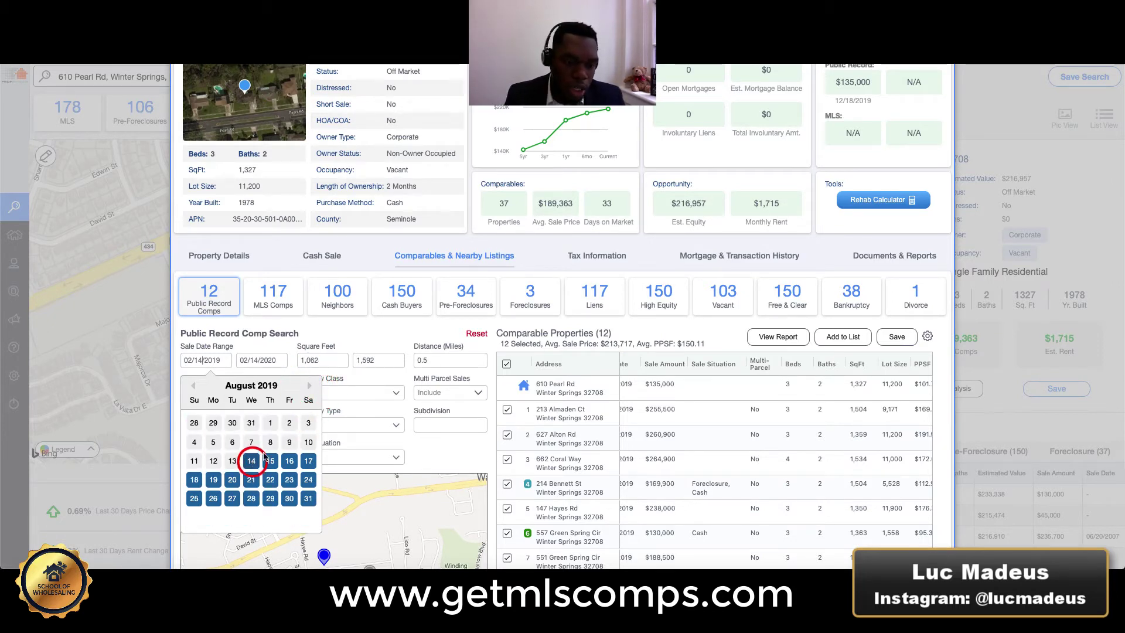
{"action": "left_click", "coordinate": [408, 330]}
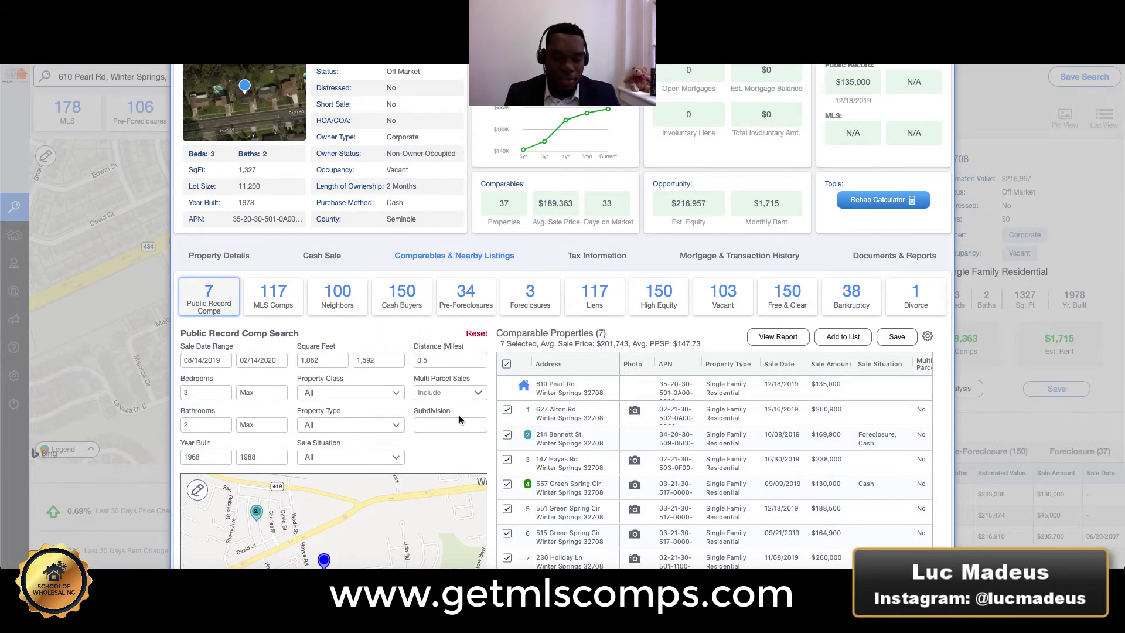
Narrow the square footage range to 1,250–1,450, leaving 6 comps averaging $207,050.
{"action": "scroll", "coordinate": [463, 422], "scroll_direction": "down", "scroll_amount": 3}
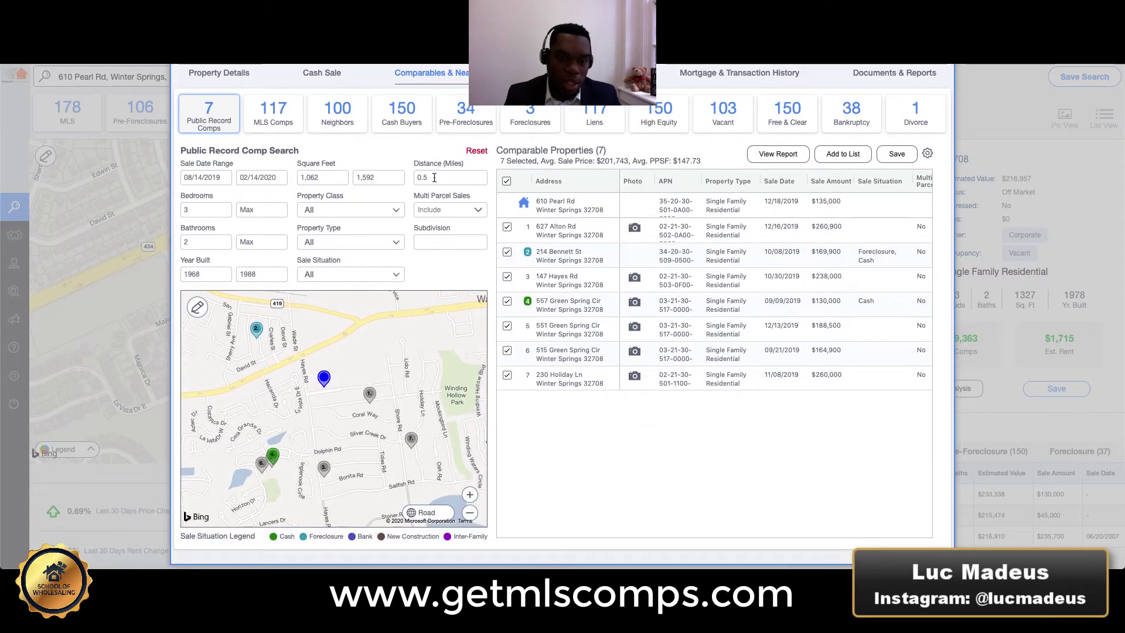
{"action": "scroll", "coordinate": [509, 315], "scroll_direction": "up", "scroll_amount": 1}
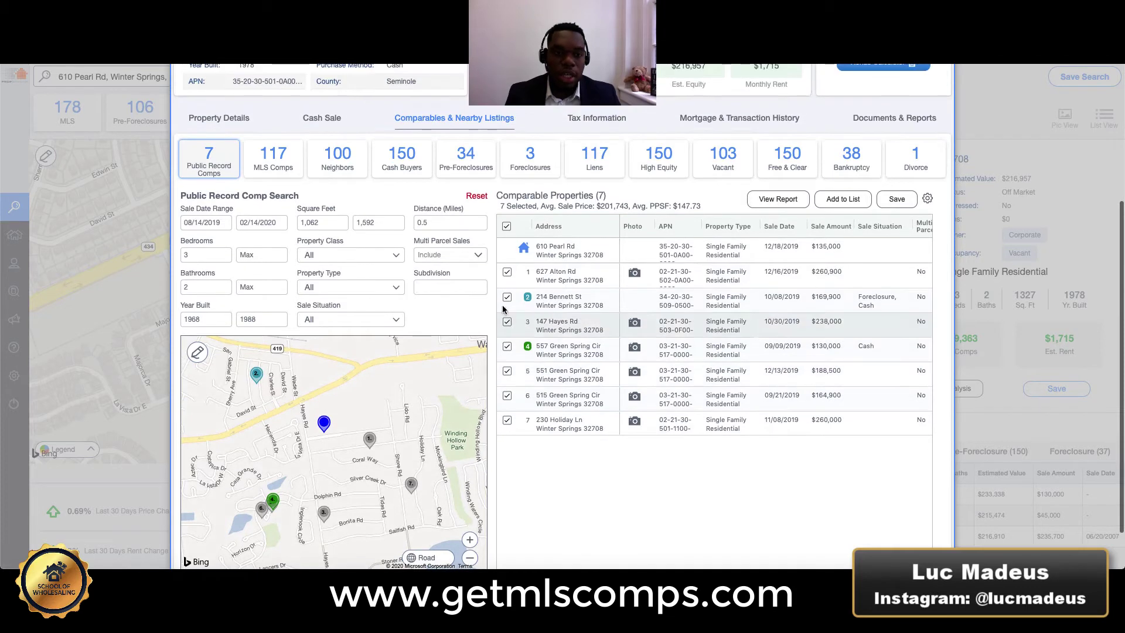
{"action": "scroll", "coordinate": [767, 297], "scroll_direction": "right", "scroll_amount": 5}
{"action": "scroll", "coordinate": [767, 297], "scroll_direction": "right", "scroll_amount": 2}
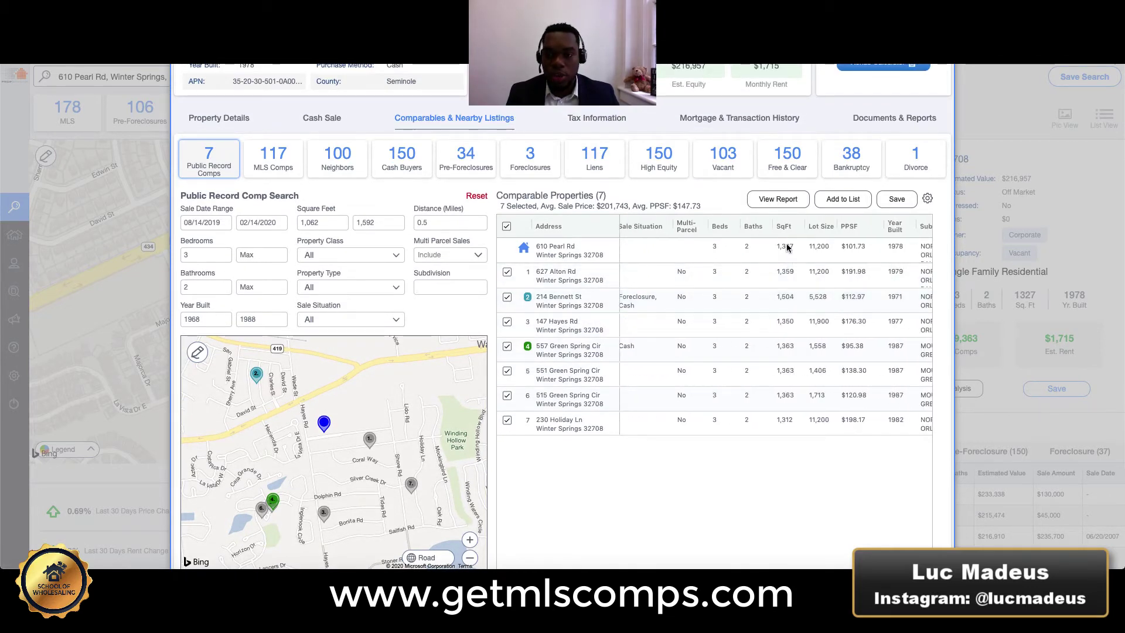
{"action": "left_click", "coordinate": [379, 225]}
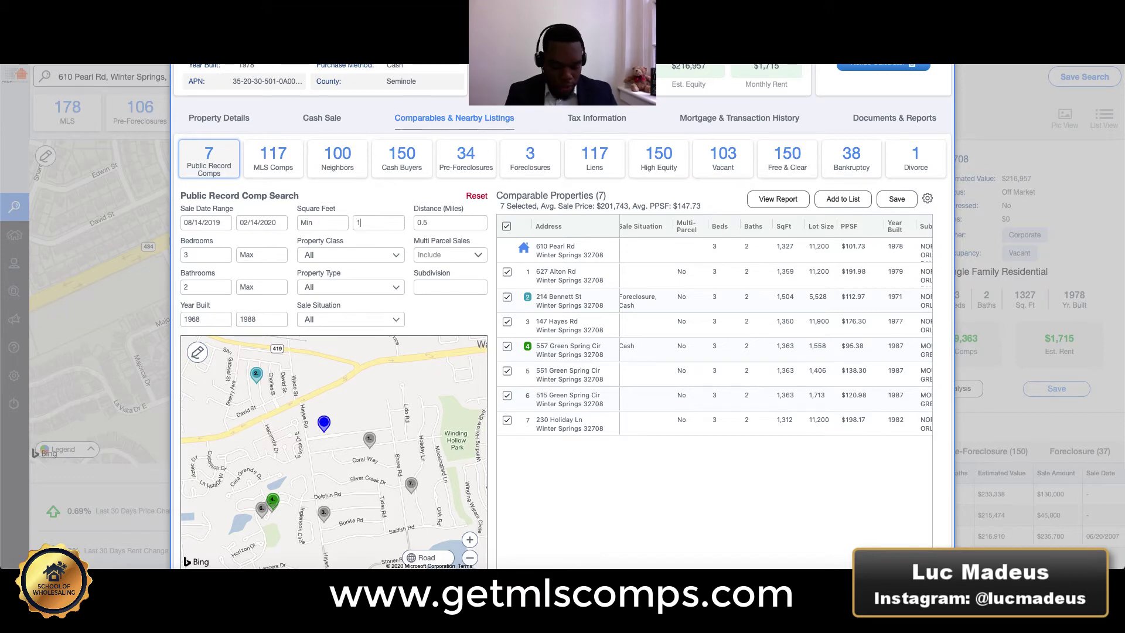
{"action": "left_click", "coordinate": [318, 223]}
{"action": "type", "text": "1250"}
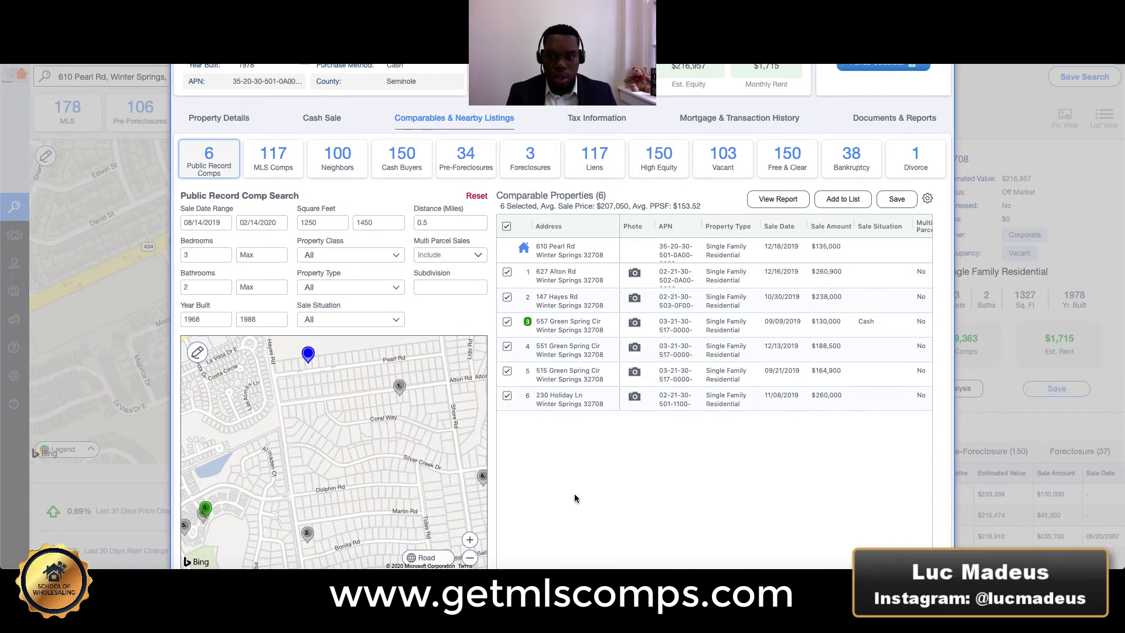
{"action": "left_click", "coordinate": [608, 477]}
Sort the six comps by Sale Amount, highest first.
{"action": "scroll", "coordinate": [741, 293], "scroll_direction": "right", "scroll_amount": 5}
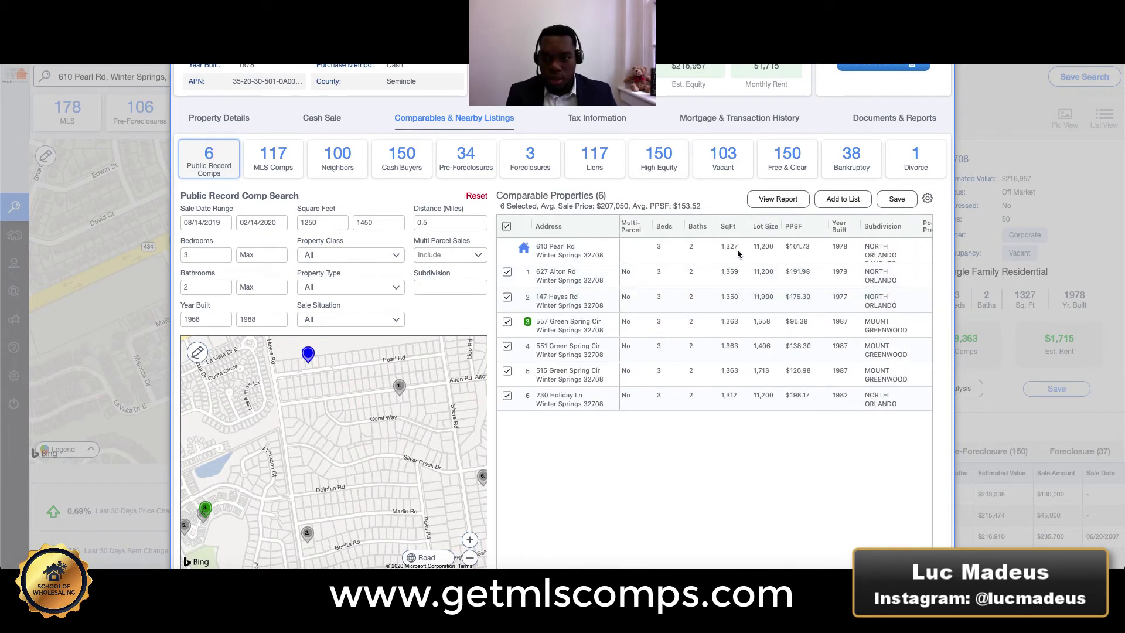
{"action": "scroll", "coordinate": [761, 263], "scroll_direction": "left", "scroll_amount": 3}
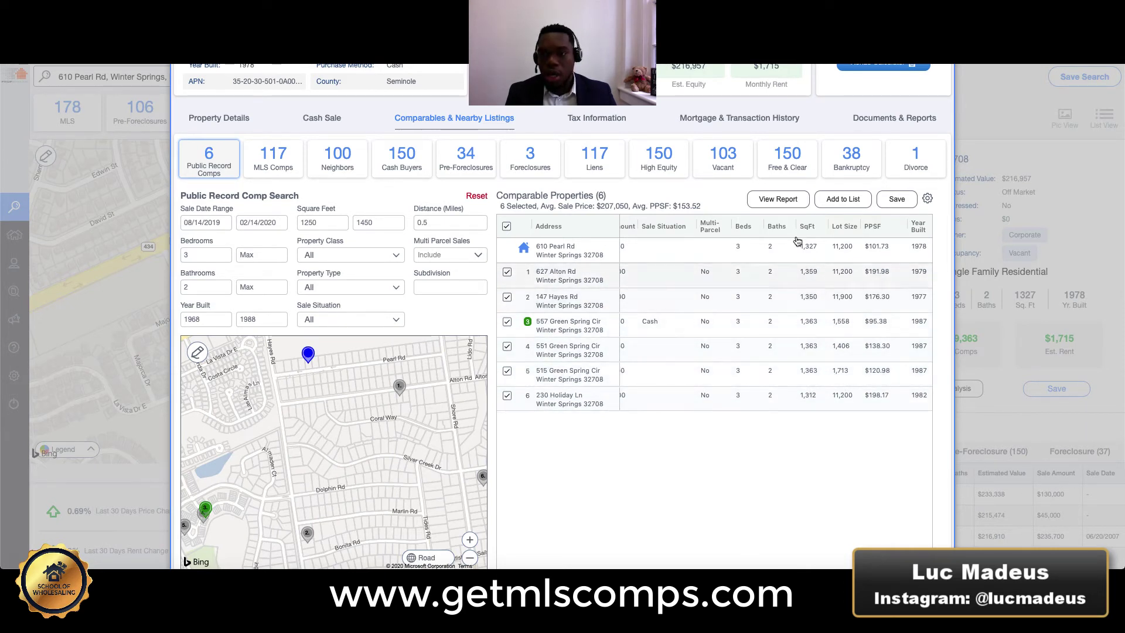
{"action": "scroll", "coordinate": [846, 302], "scroll_direction": "left", "scroll_amount": 10}
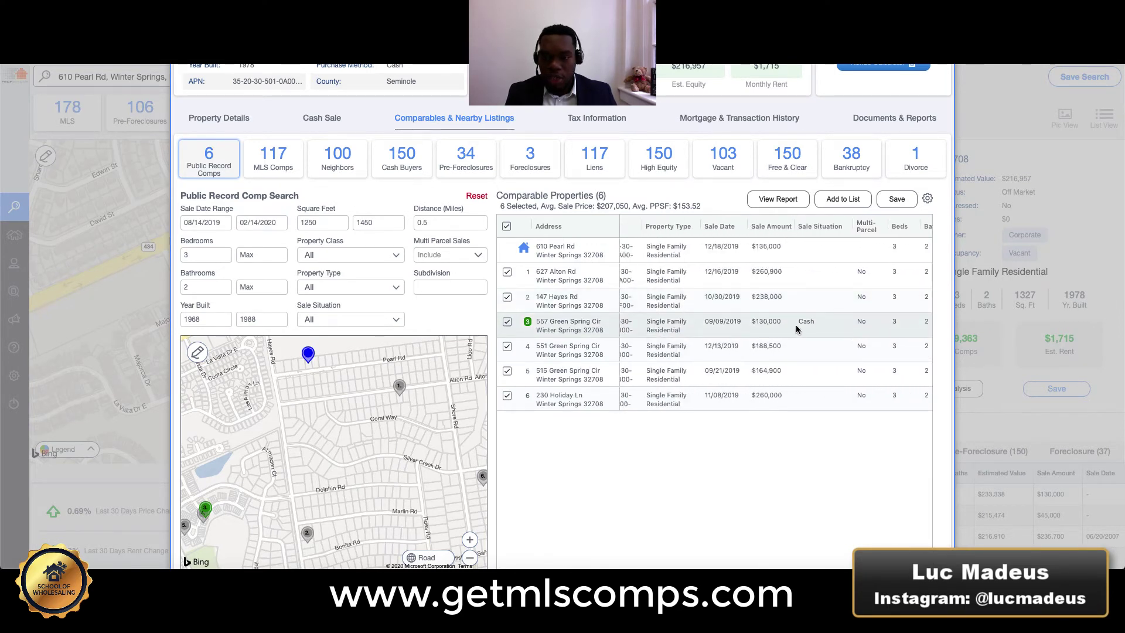
{"action": "scroll", "coordinate": [791, 329], "scroll_direction": "left", "scroll_amount": 3}
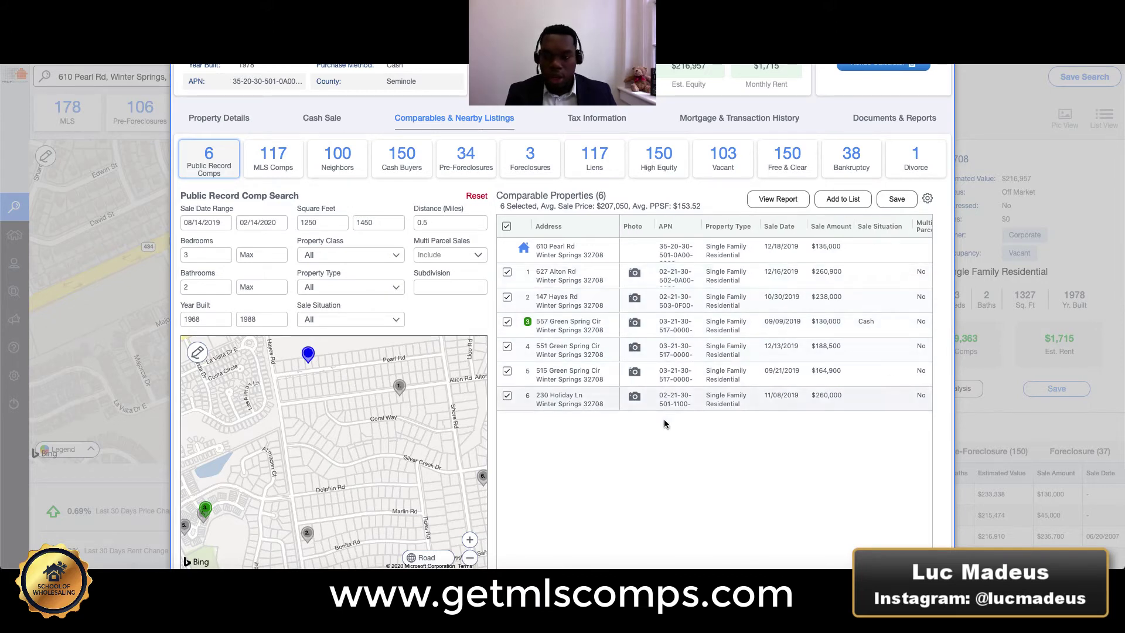
{"action": "left_click", "coordinate": [835, 226]}
{"action": "left_click", "coordinate": [823, 221]}
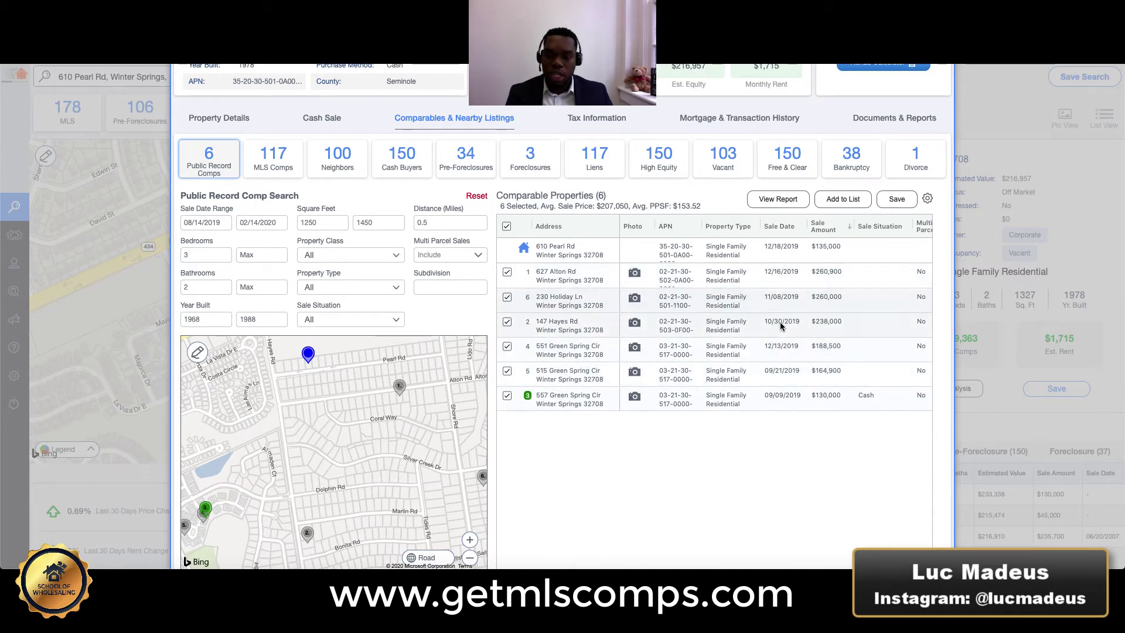
{"action": "left_click", "coordinate": [637, 274]}
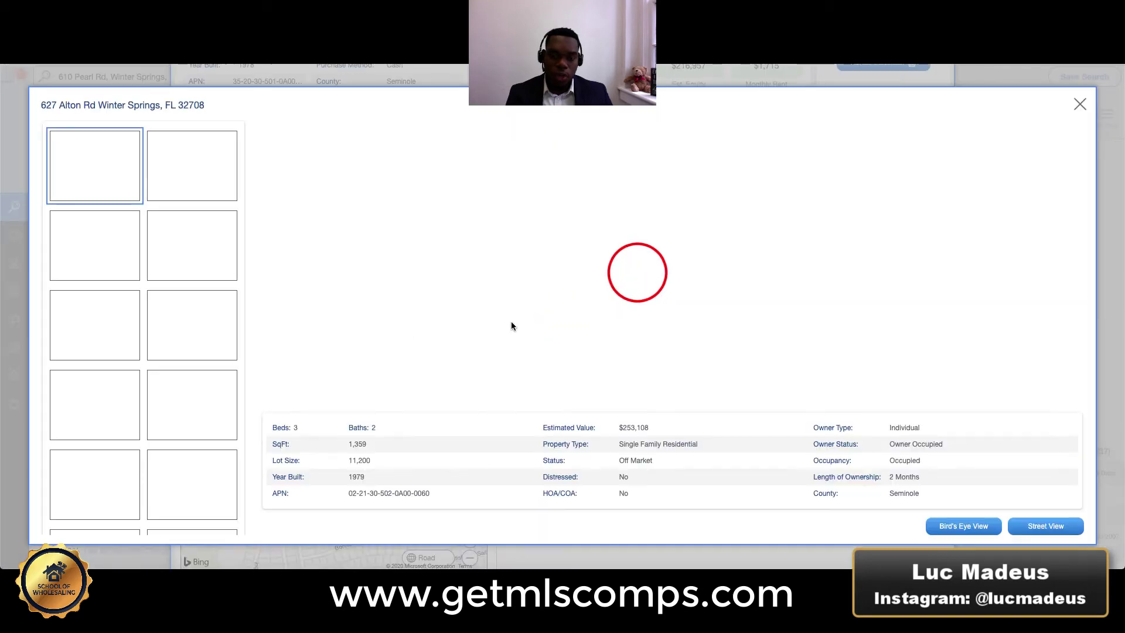
{"action": "left_click", "coordinate": [181, 177]}
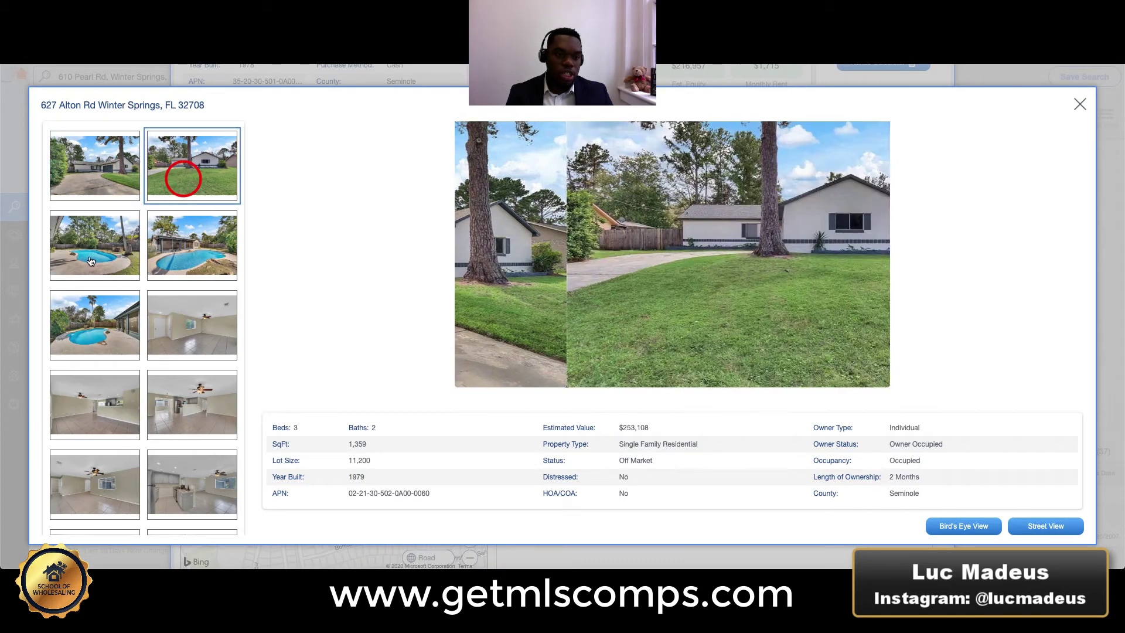
{"action": "left_click", "coordinate": [89, 256]}
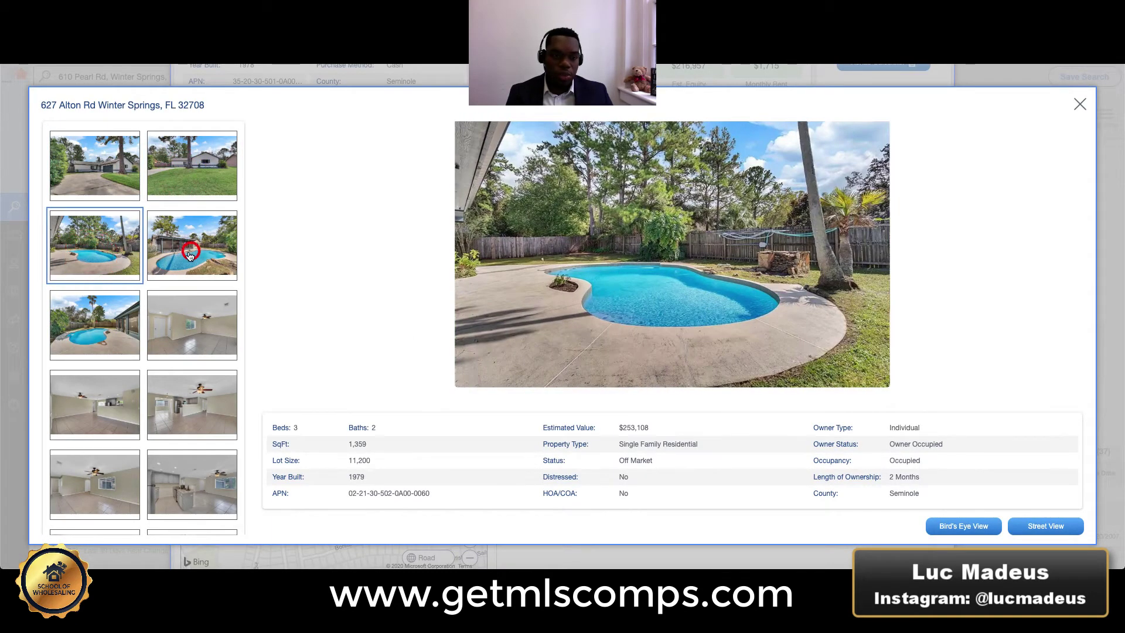
{"action": "left_click", "coordinate": [90, 322]}
{"action": "left_click", "coordinate": [170, 325]}
{"action": "left_click", "coordinate": [105, 394]}
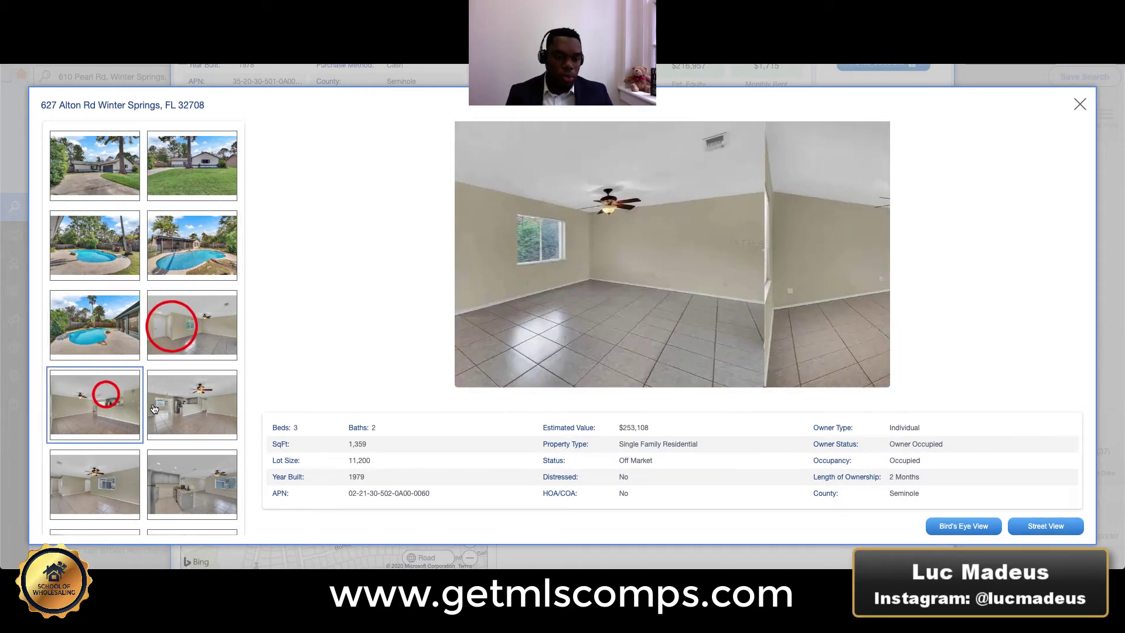
{"action": "left_click", "coordinate": [186, 404]}
{"action": "scroll", "coordinate": [185, 404], "scroll_direction": "down", "scroll_amount": 2}
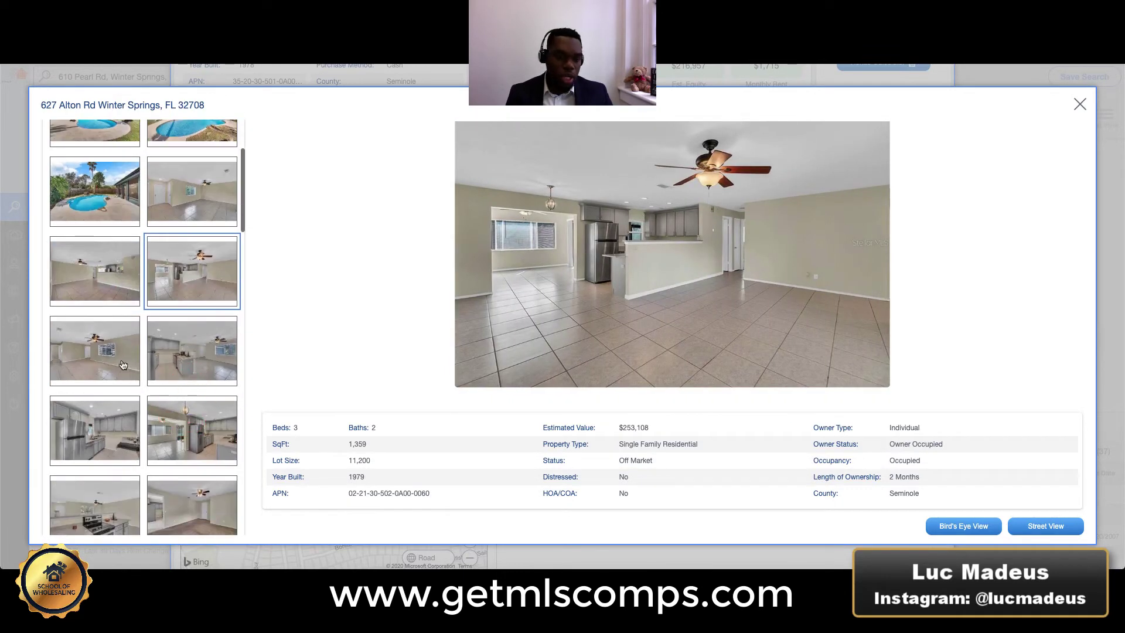
{"action": "left_click", "coordinate": [128, 363]}
{"action": "left_click", "coordinate": [204, 358]}
{"action": "left_click", "coordinate": [205, 409]}
{"action": "left_click", "coordinate": [113, 419]}
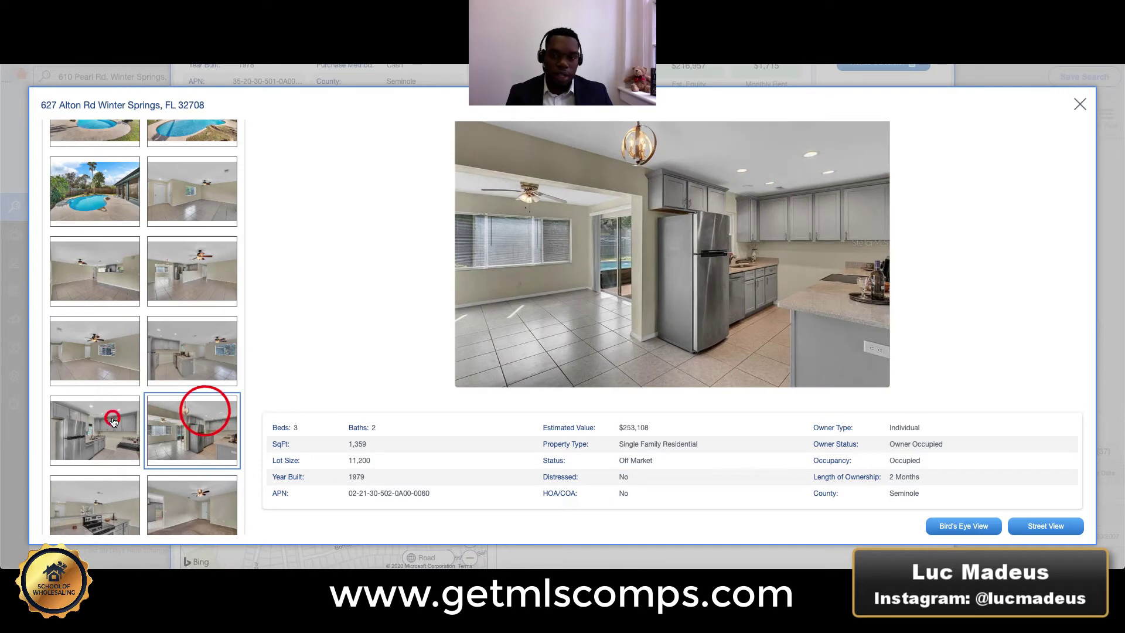
{"action": "left_click", "coordinate": [101, 521]}
{"action": "left_click", "coordinate": [187, 509]}
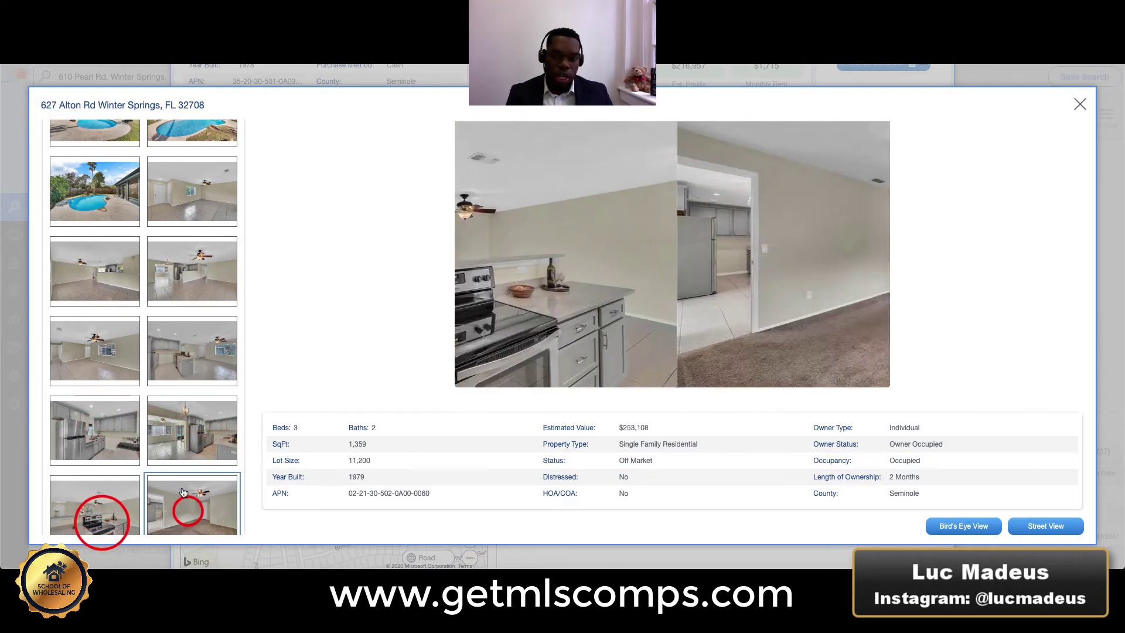
{"action": "scroll", "coordinate": [185, 497], "scroll_direction": "down", "scroll_amount": 3}
{"action": "left_click", "coordinate": [99, 426]}
{"action": "left_click", "coordinate": [184, 432]}
{"action": "left_click", "coordinate": [185, 490]}
{"action": "scroll", "coordinate": [175, 486], "scroll_direction": "down", "scroll_amount": 3}
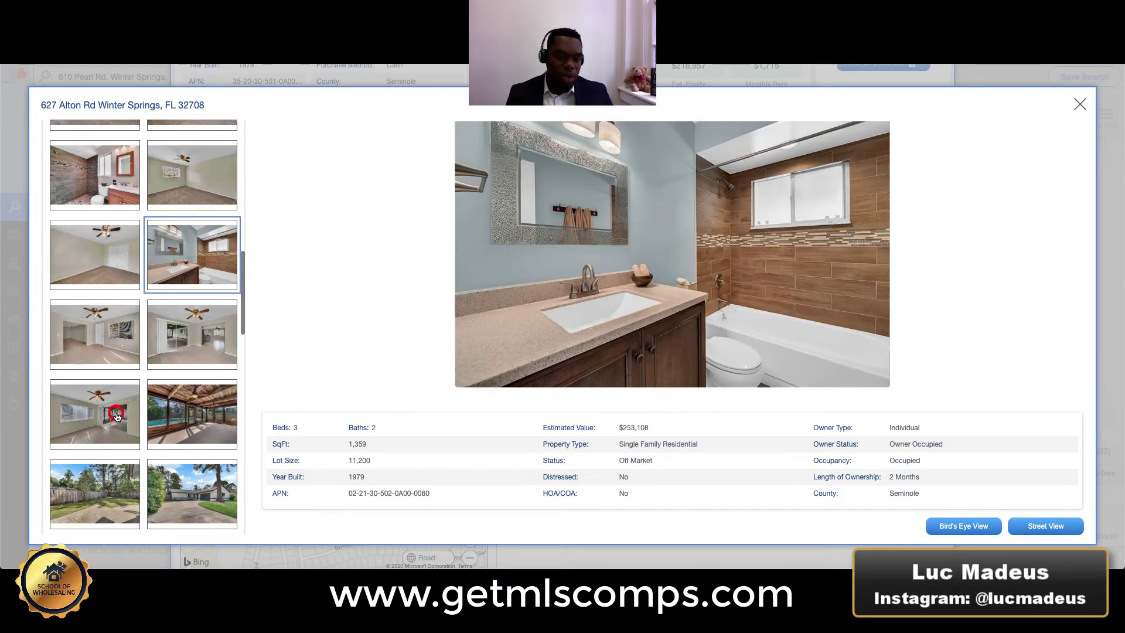
{"action": "left_click", "coordinate": [116, 416]}
{"action": "left_click", "coordinate": [189, 417]}
{"action": "left_click", "coordinate": [109, 476]}
{"action": "left_click", "coordinate": [199, 494]}
{"action": "scroll", "coordinate": [193, 486], "scroll_direction": "down", "scroll_amount": 3}
{"action": "left_click", "coordinate": [120, 422]}
{"action": "left_click", "coordinate": [181, 428]}
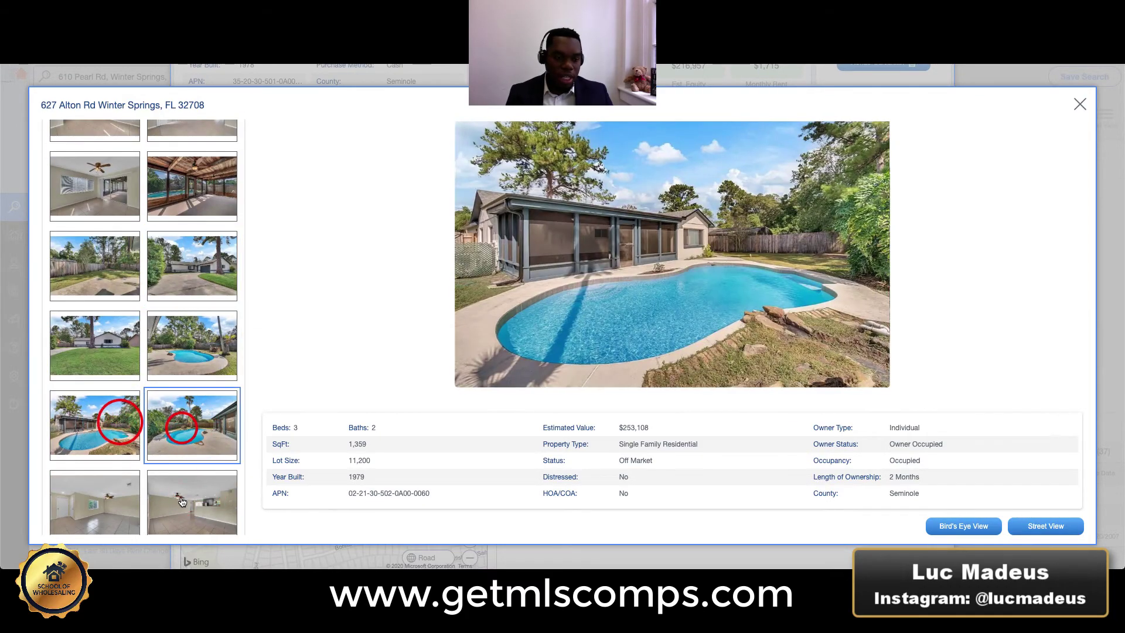
{"action": "left_click", "coordinate": [182, 499]}
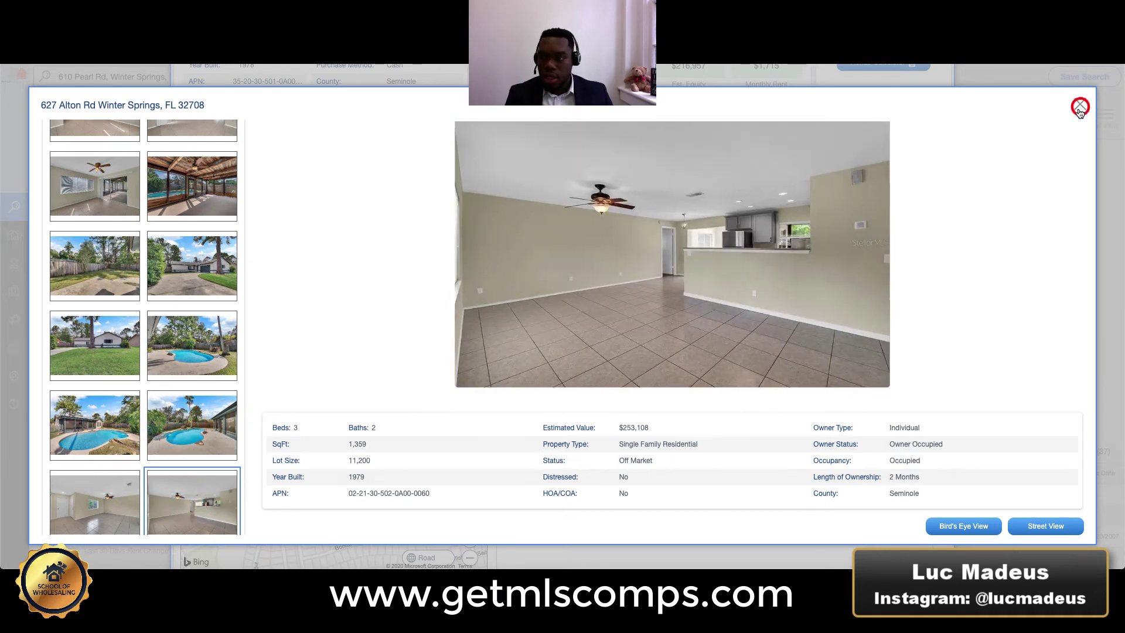
{"action": "left_click", "coordinate": [1079, 107]}
{"action": "scroll", "coordinate": [722, 307], "scroll_direction": "right", "scroll_amount": 2}
{"action": "scroll", "coordinate": [729, 308], "scroll_direction": "right", "scroll_amount": 2}
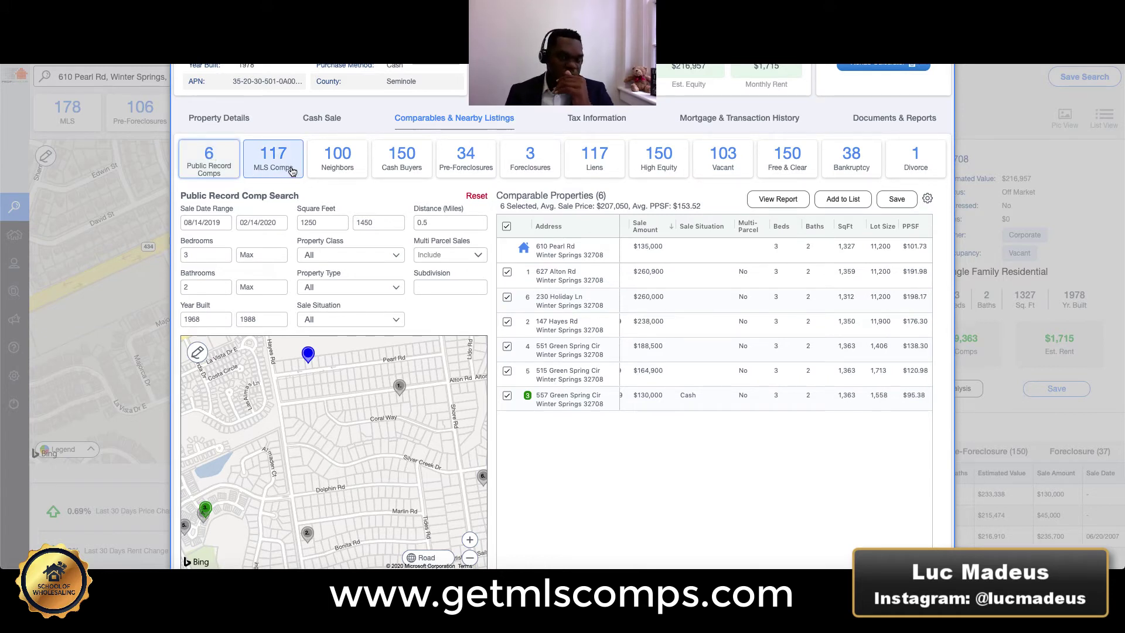
{"action": "scroll", "coordinate": [701, 314], "scroll_direction": "left", "scroll_amount": 4}
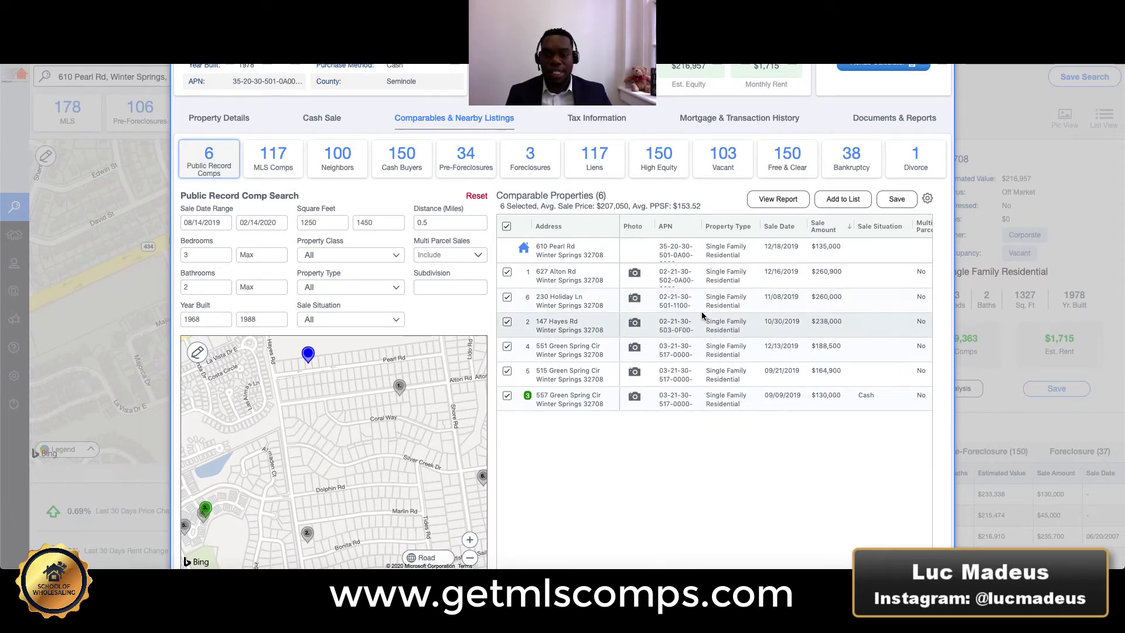
{"action": "scroll", "coordinate": [714, 302], "scroll_direction": "right", "scroll_amount": 3}
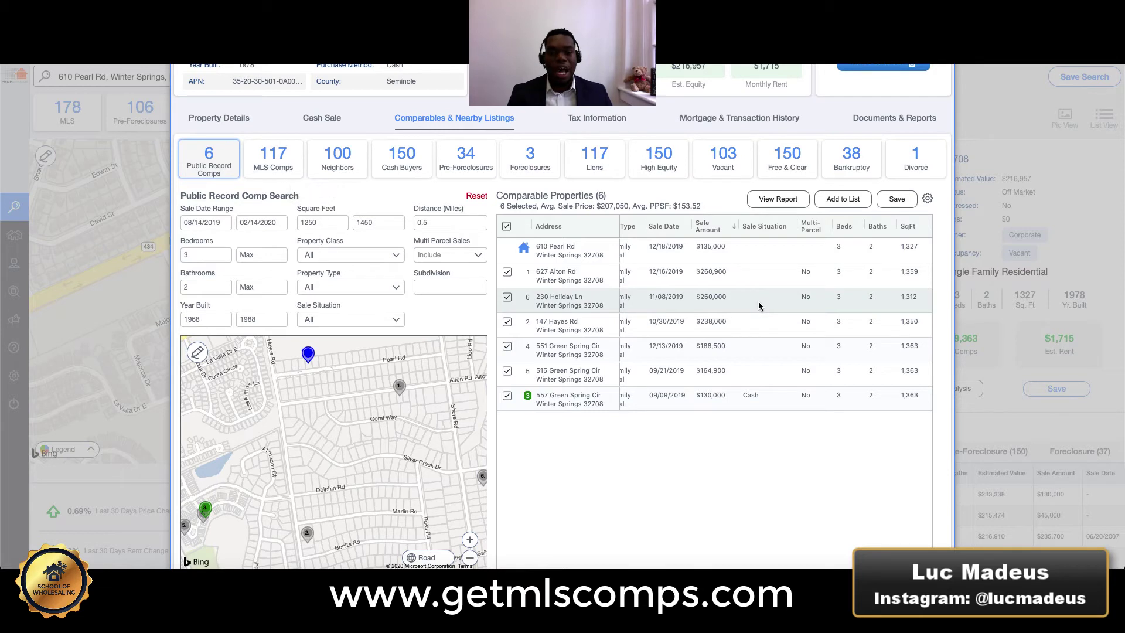
{"action": "scroll", "coordinate": [698, 265], "scroll_direction": "left", "scroll_amount": 3}
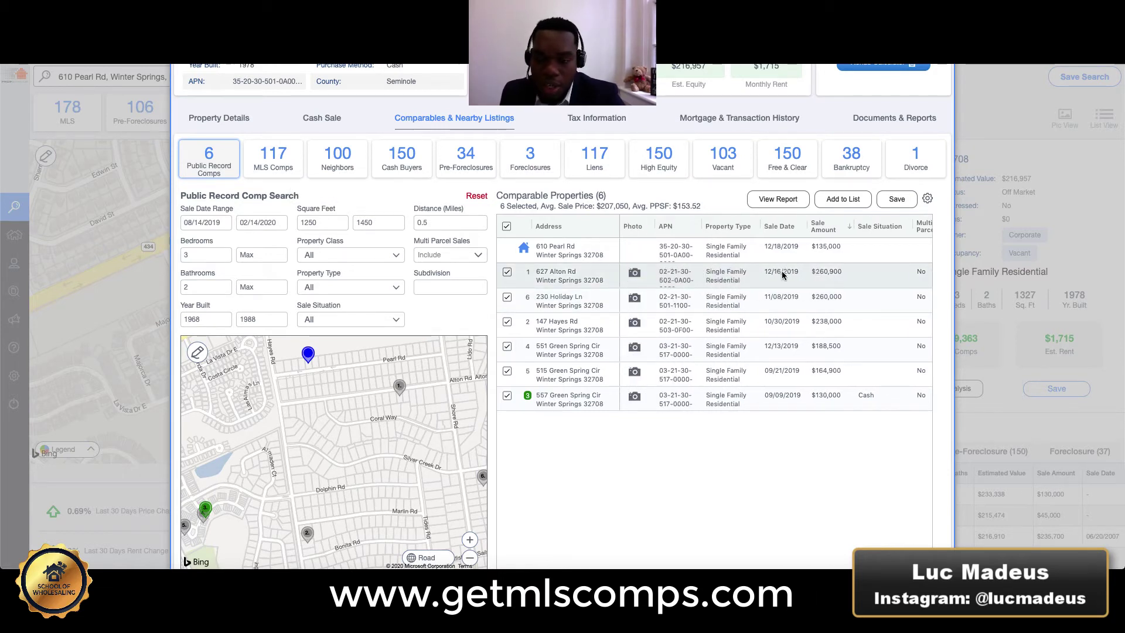
{"action": "left_click", "coordinate": [634, 300]}
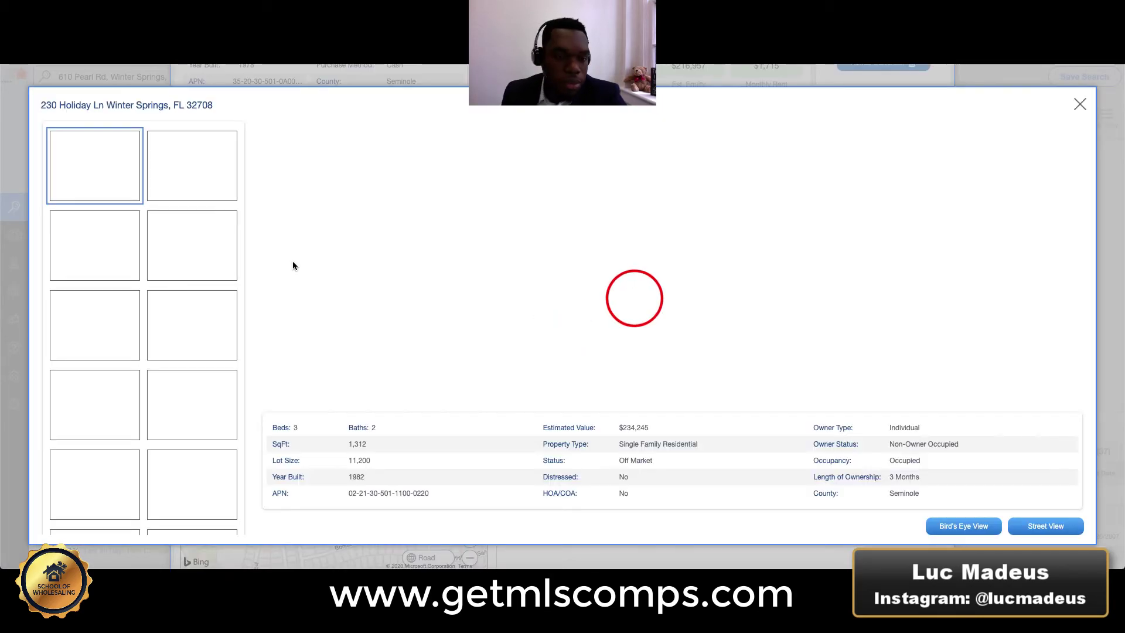
{"action": "left_click", "coordinate": [193, 171]}
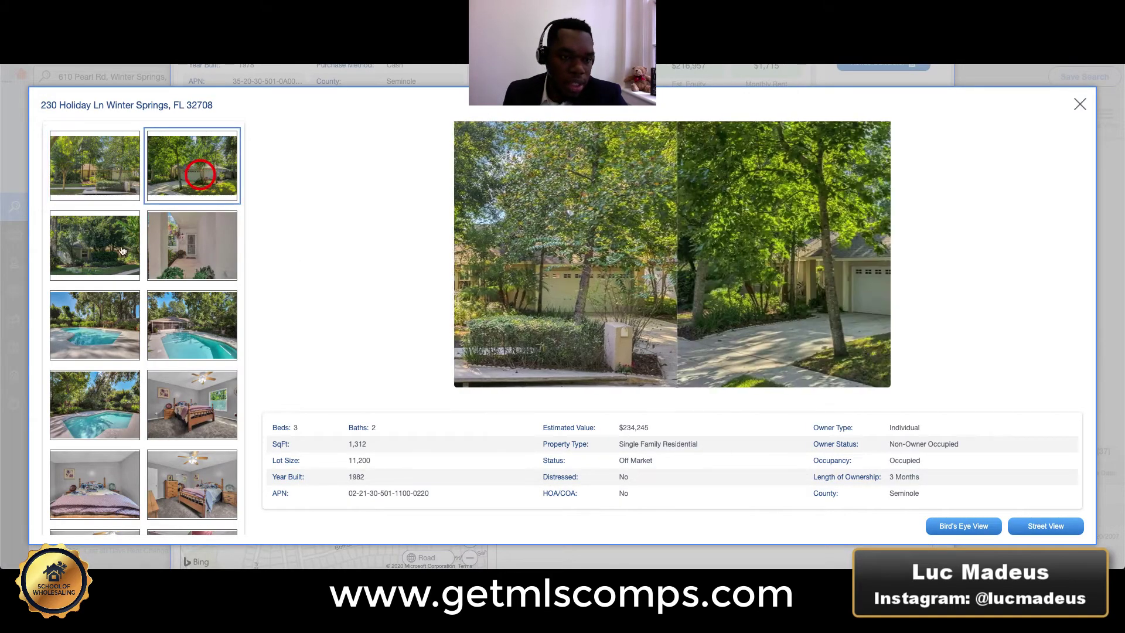
{"action": "left_click", "coordinate": [103, 253]}
{"action": "left_click", "coordinate": [100, 312]}
{"action": "left_click", "coordinate": [183, 313]}
{"action": "scroll", "coordinate": [170, 304], "scroll_direction": "down", "scroll_amount": 2}
{"action": "left_click", "coordinate": [184, 284]}
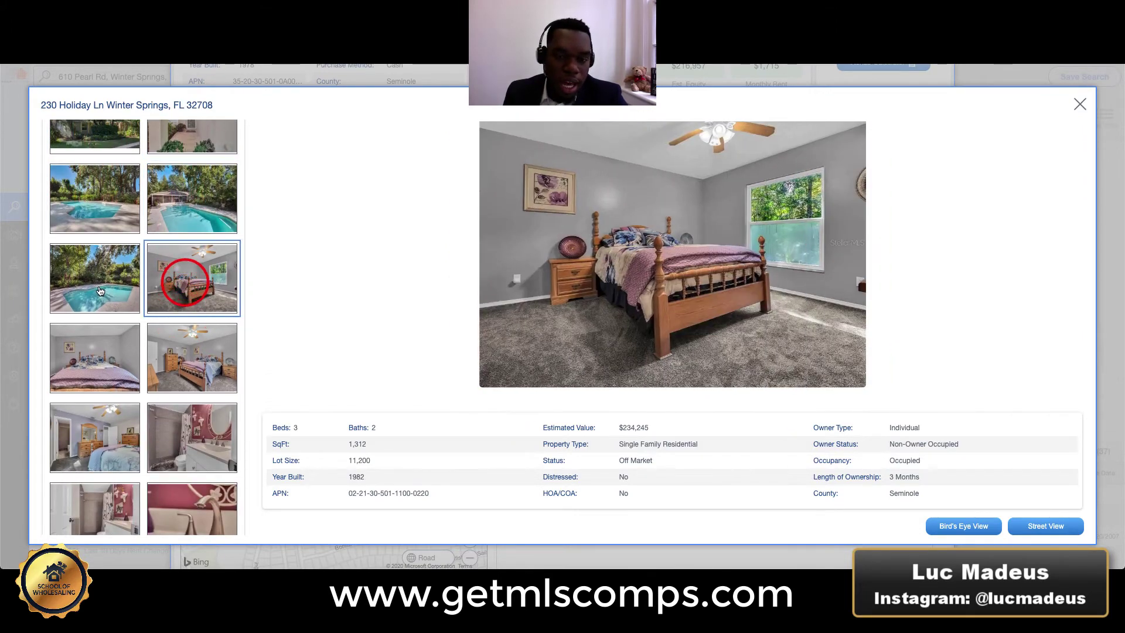
{"action": "left_click", "coordinate": [99, 289]}
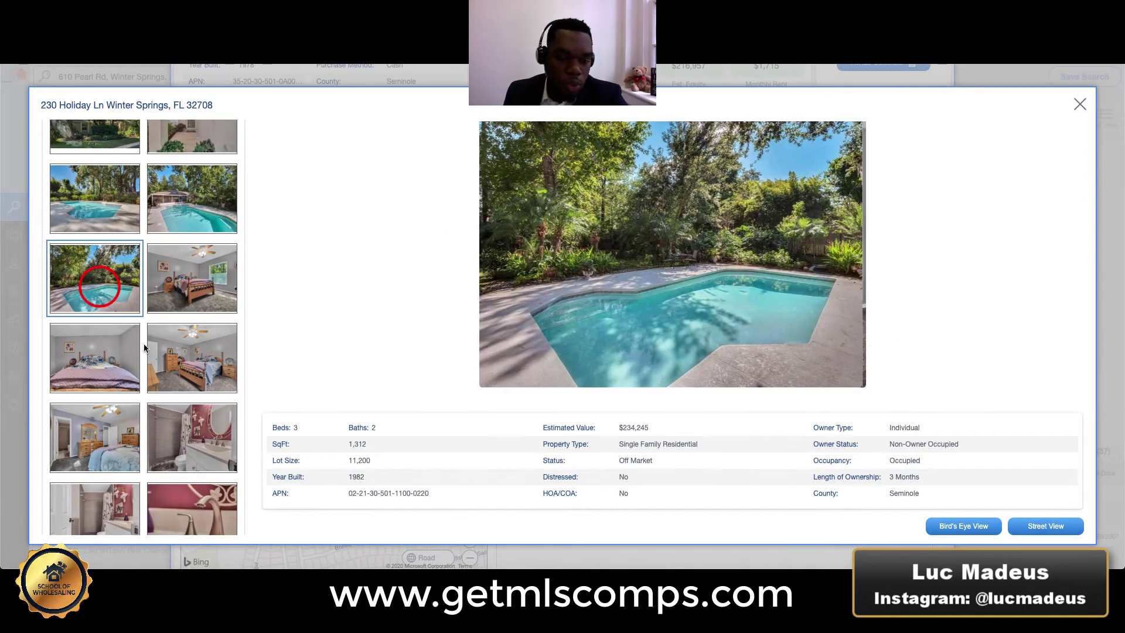
{"action": "left_click", "coordinate": [183, 347]}
{"action": "scroll", "coordinate": [170, 345], "scroll_direction": "down", "scroll_amount": 4}
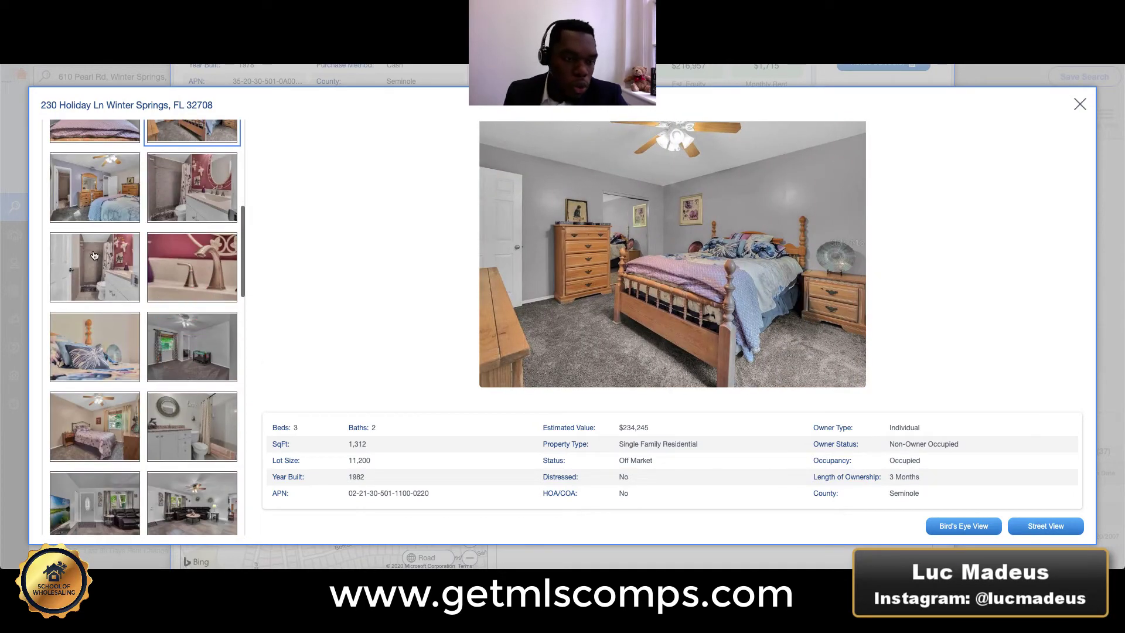
{"action": "left_click", "coordinate": [92, 254]}
{"action": "left_click", "coordinate": [179, 261]}
{"action": "scroll", "coordinate": [185, 272], "scroll_direction": "down", "scroll_amount": 4}
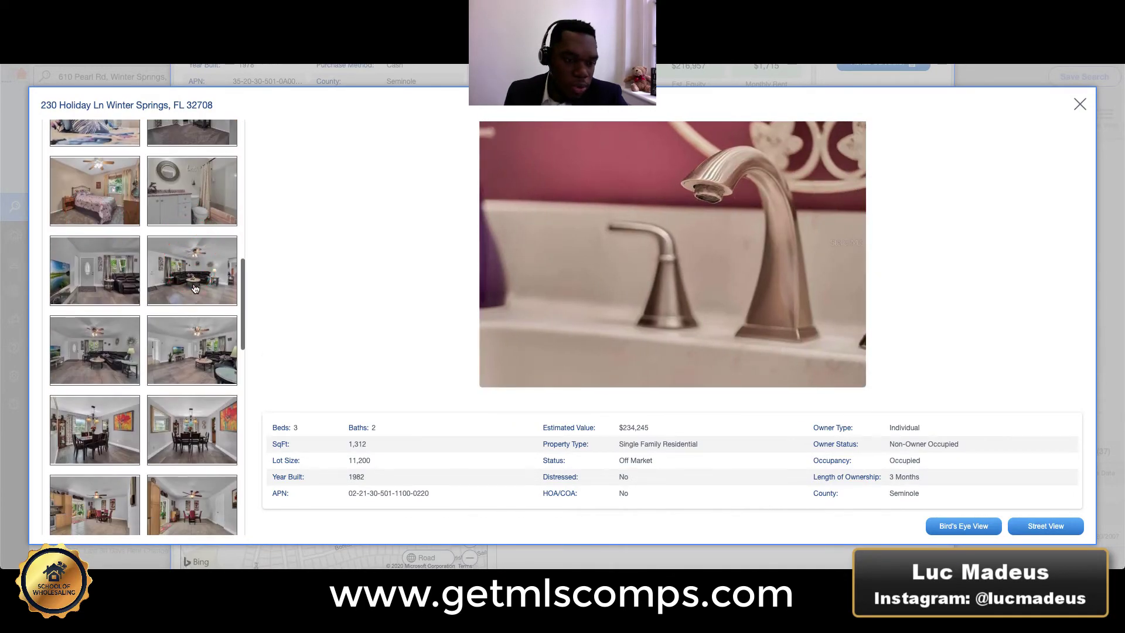
{"action": "left_click", "coordinate": [195, 288]}
{"action": "scroll", "coordinate": [195, 351], "scroll_direction": "down", "scroll_amount": 3}
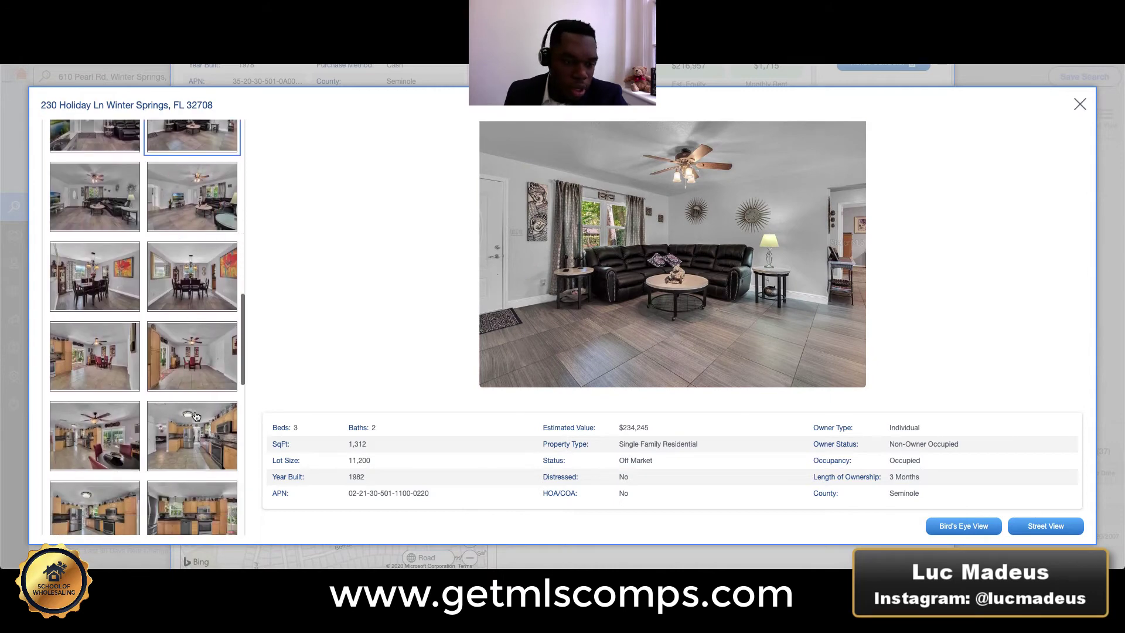
{"action": "left_click", "coordinate": [195, 412]}
{"action": "left_click", "coordinate": [183, 492]}
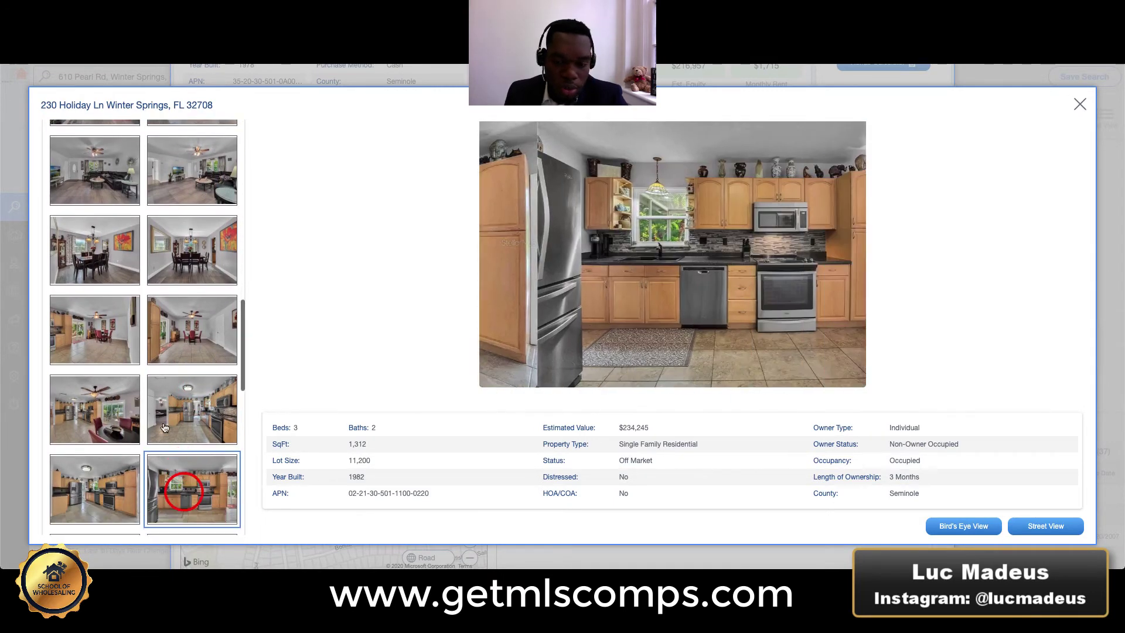
{"action": "scroll", "coordinate": [193, 328], "scroll_direction": "down", "scroll_amount": 5}
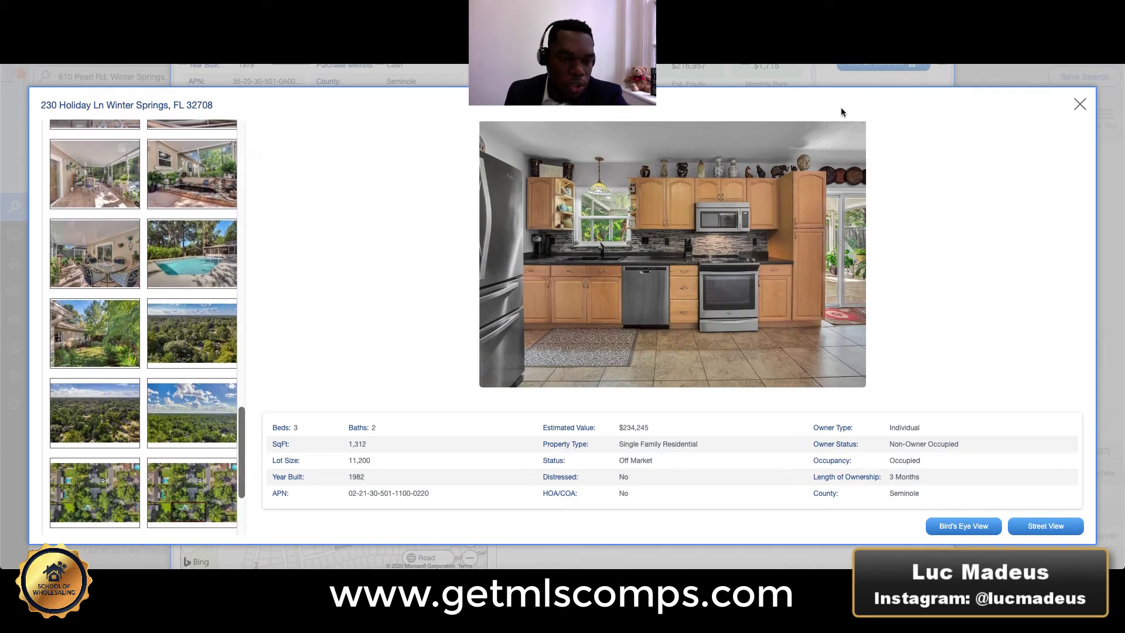
{"action": "left_click", "coordinate": [1082, 108]}
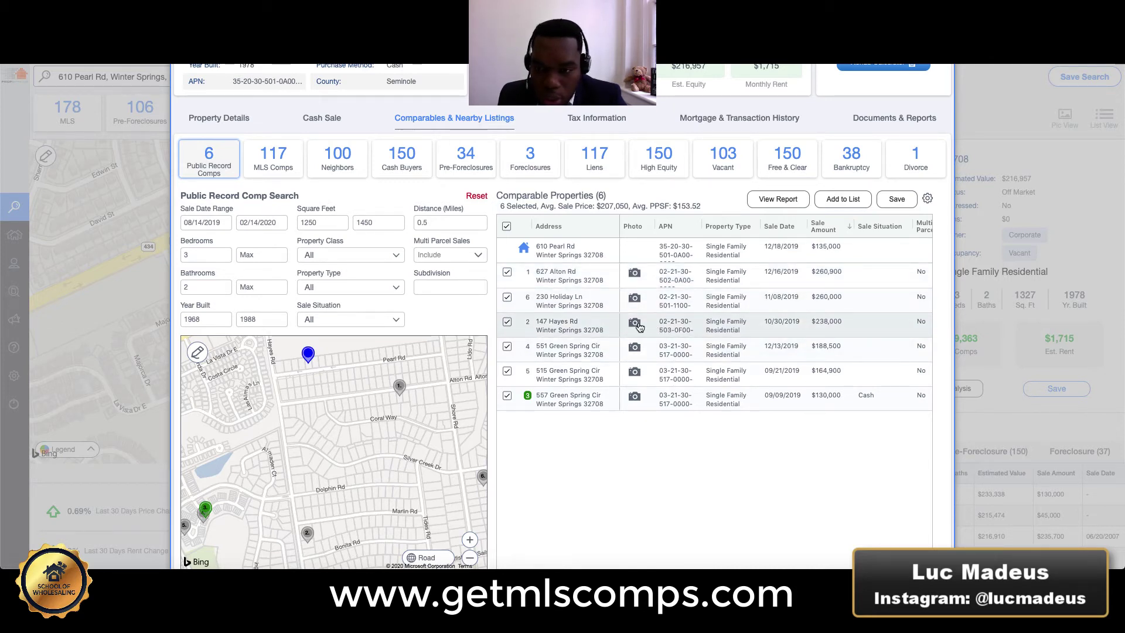
{"action": "left_click", "coordinate": [635, 324]}
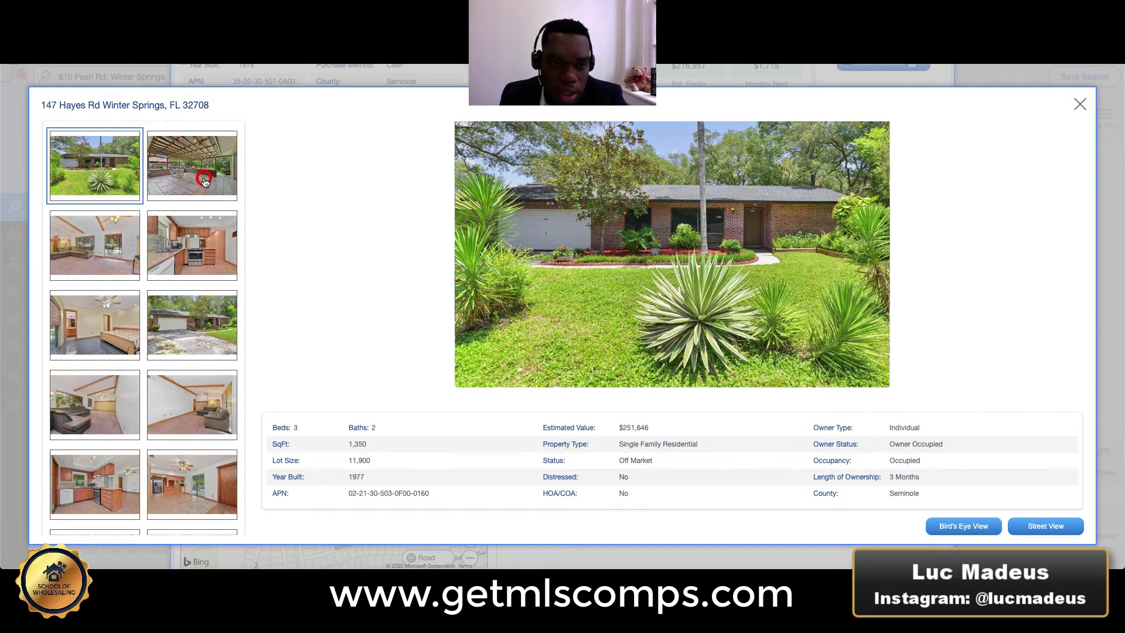
{"action": "left_click", "coordinate": [204, 181]}
{"action": "left_click", "coordinate": [105, 246]}
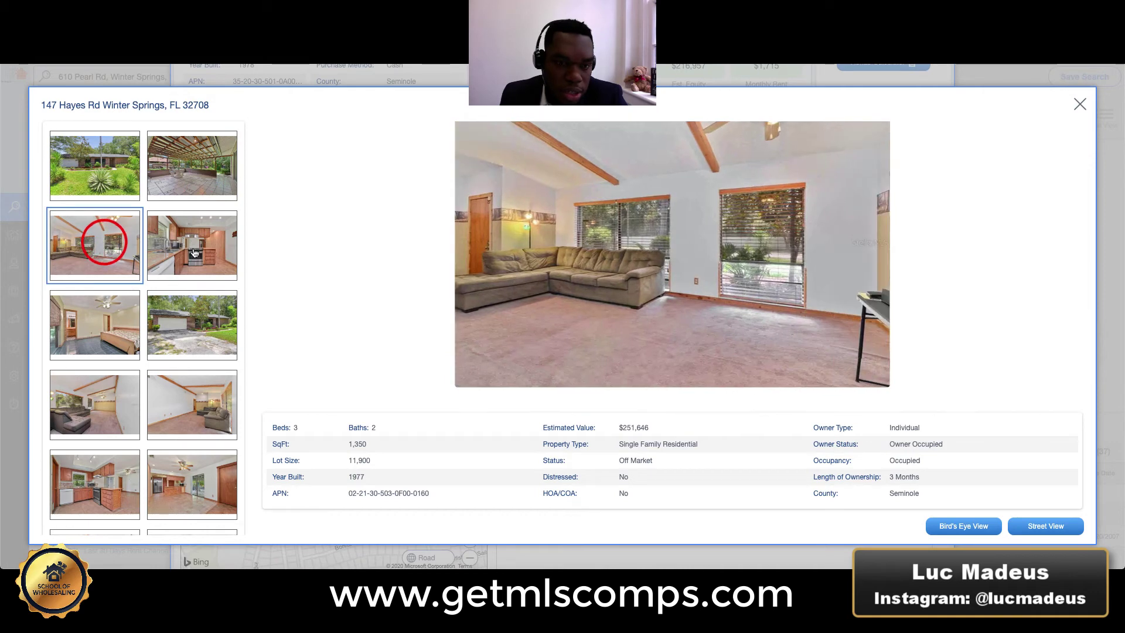
{"action": "left_click", "coordinate": [183, 169]}
{"action": "left_click", "coordinate": [115, 246]}
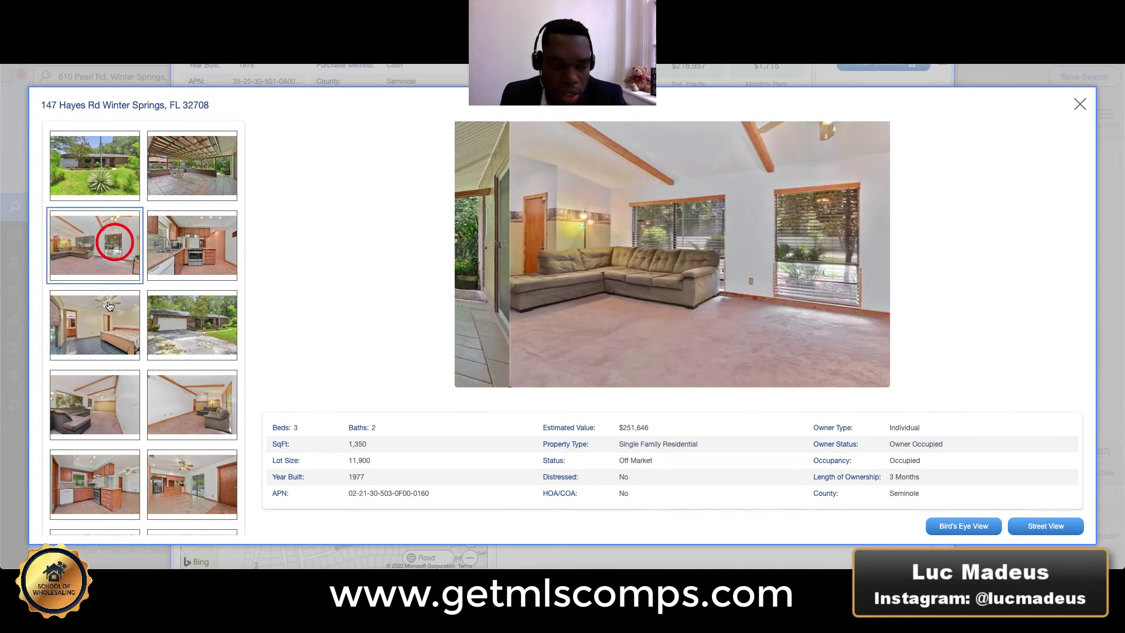
{"action": "left_click", "coordinate": [176, 328]}
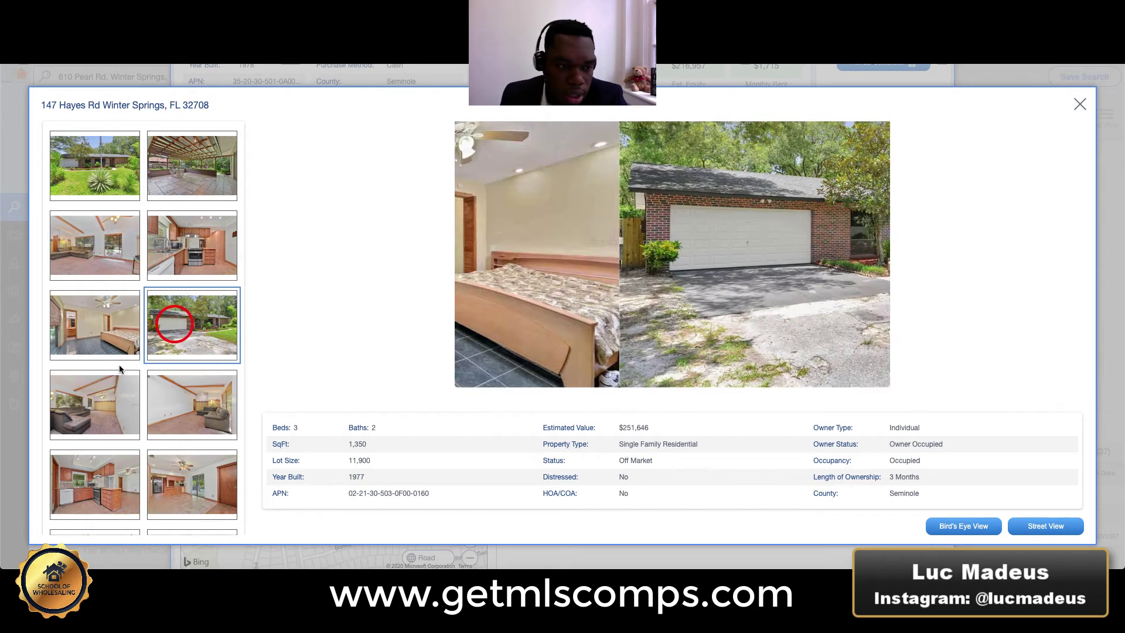
{"action": "left_click", "coordinate": [110, 392]}
{"action": "left_click", "coordinate": [96, 320]}
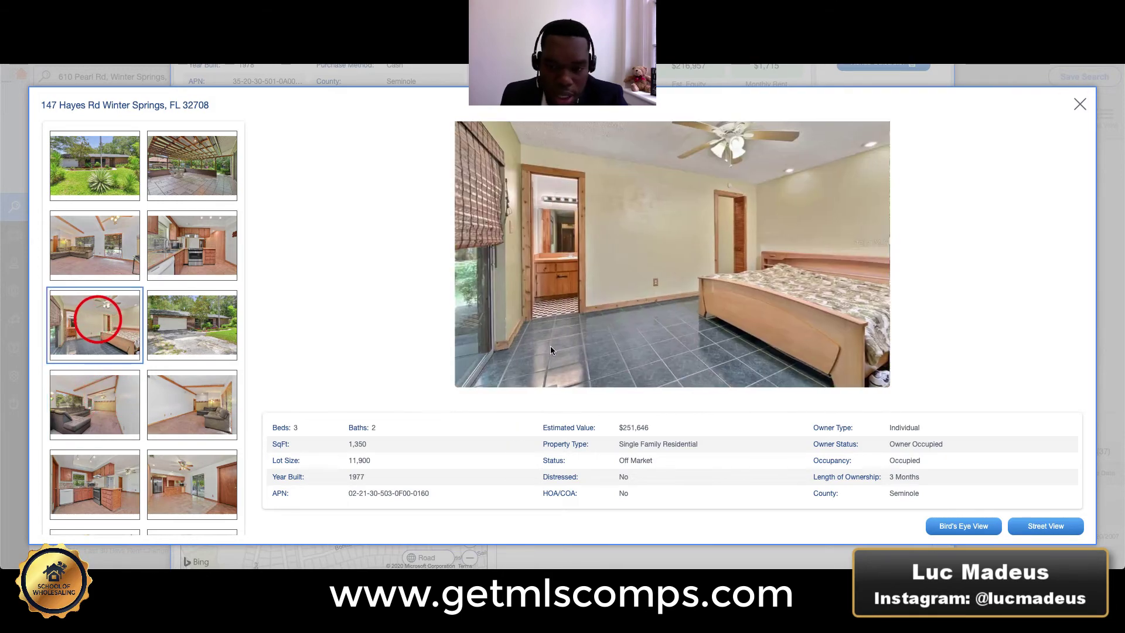
{"action": "left_click", "coordinate": [227, 401]}
{"action": "left_click", "coordinate": [185, 473]}
View the kitchen, wood-panelled, white, red-walled and green rooms, back porch and garage photos.
{"action": "scroll", "coordinate": [166, 449], "scroll_direction": "down", "scroll_amount": 3}
{"action": "left_click", "coordinate": [82, 243]}
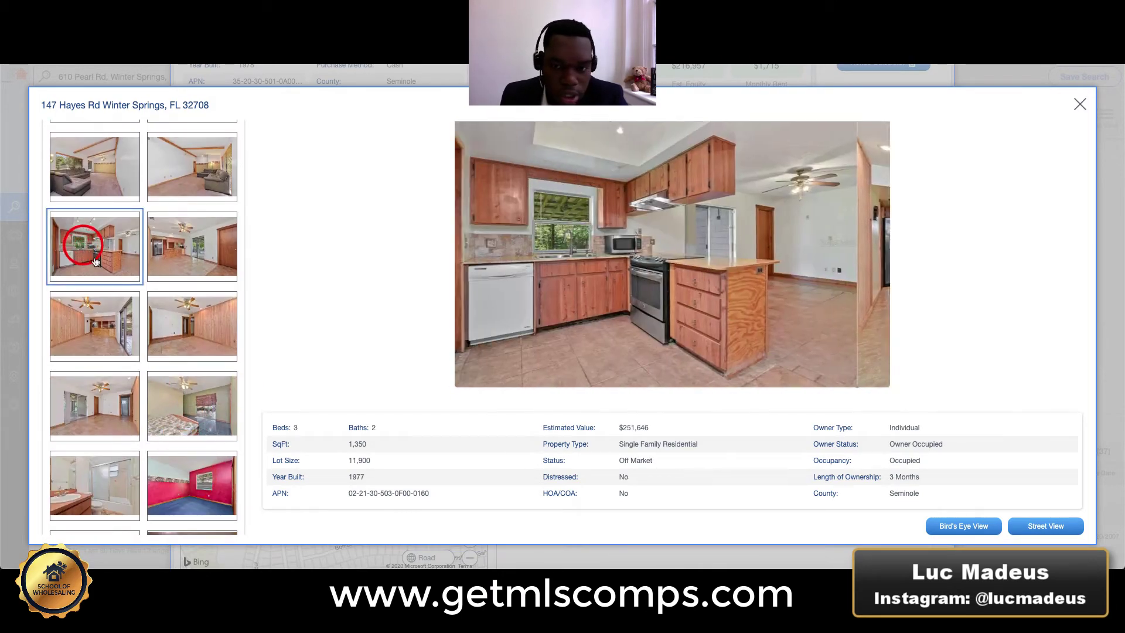
{"action": "left_click", "coordinate": [113, 338]}
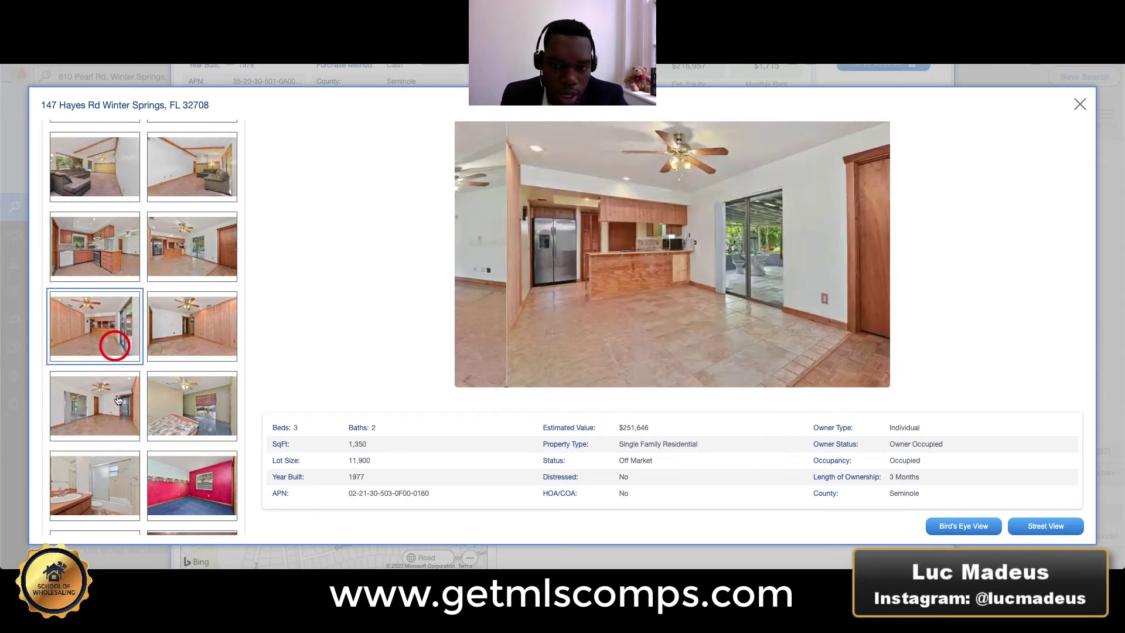
{"action": "left_click", "coordinate": [135, 399]}
{"action": "scroll", "coordinate": [135, 394], "scroll_direction": "down", "scroll_amount": 3}
{"action": "left_click", "coordinate": [183, 246]}
{"action": "left_click", "coordinate": [174, 330]}
{"action": "left_click", "coordinate": [167, 408]}
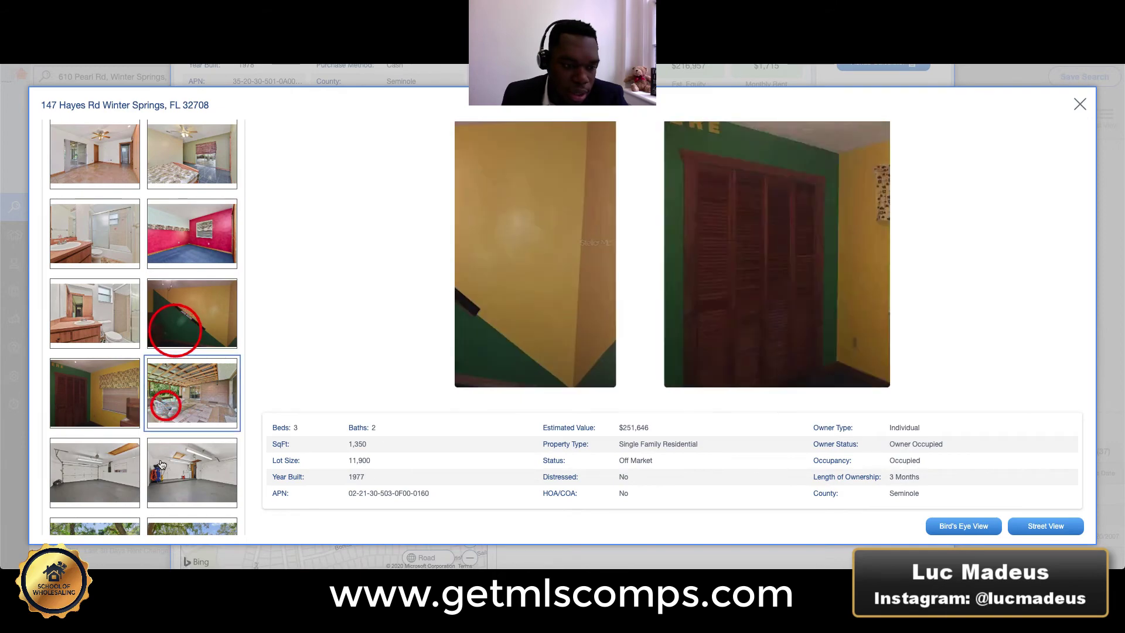
{"action": "left_click", "coordinate": [170, 469]}
{"action": "left_click", "coordinate": [122, 465]}
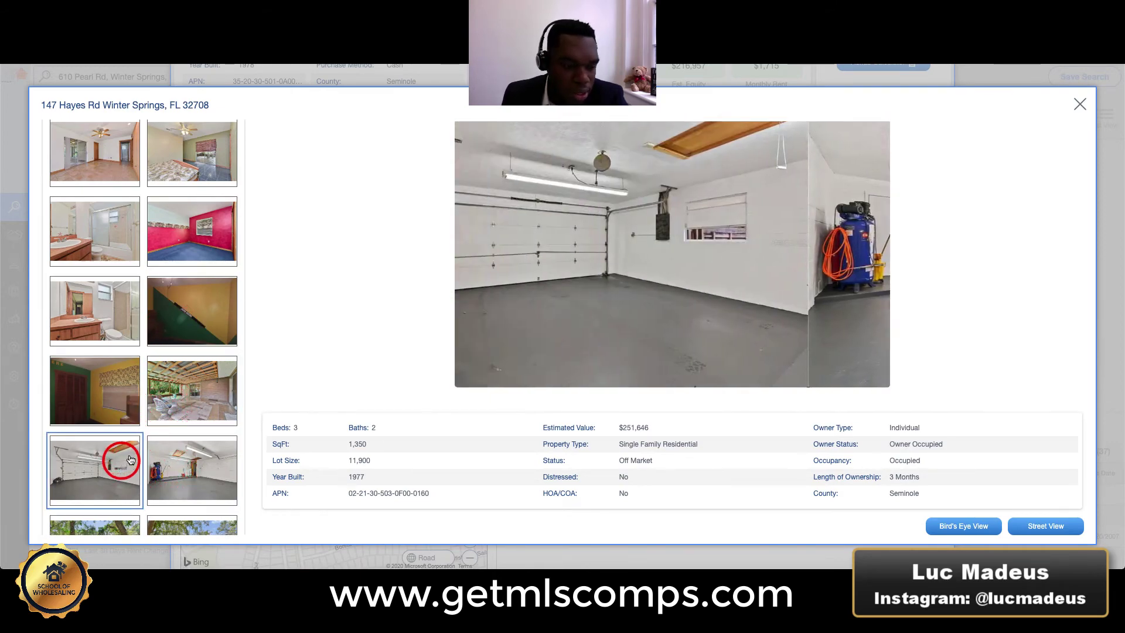
{"action": "scroll", "coordinate": [120, 463], "scroll_direction": "down", "scroll_amount": 3}
{"action": "left_click", "coordinate": [108, 360]}
{"action": "left_click", "coordinate": [111, 441]}
{"action": "left_click", "coordinate": [171, 441]}
{"action": "scroll", "coordinate": [171, 442], "scroll_direction": "down", "scroll_amount": 4}
{"action": "left_click", "coordinate": [104, 262]}
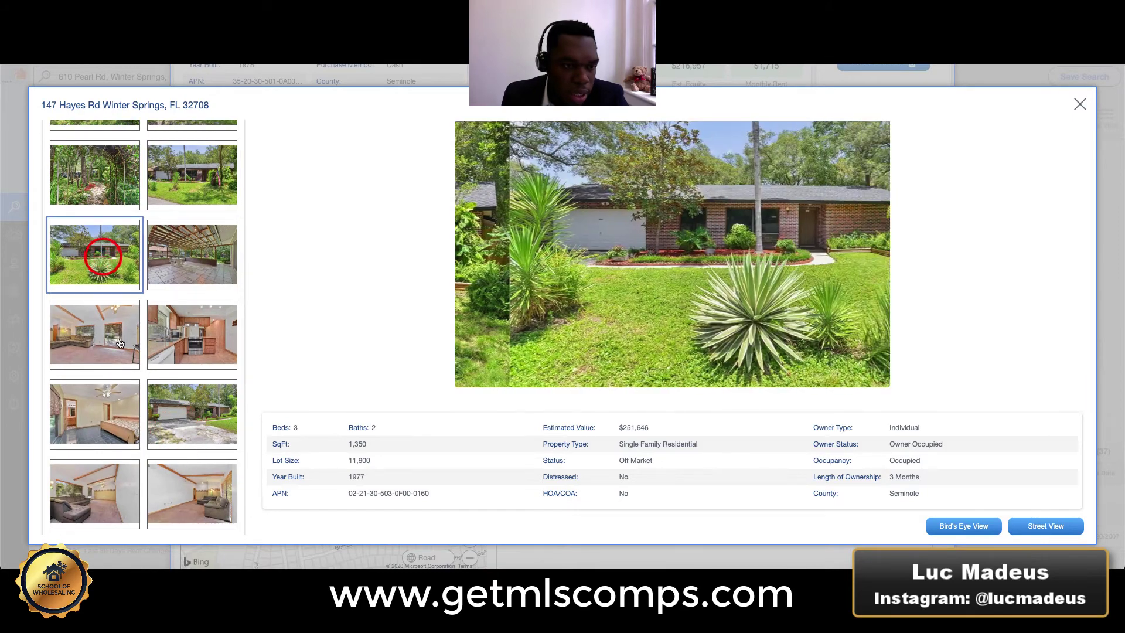
{"action": "scroll", "coordinate": [120, 337], "scroll_direction": "down", "scroll_amount": 1}
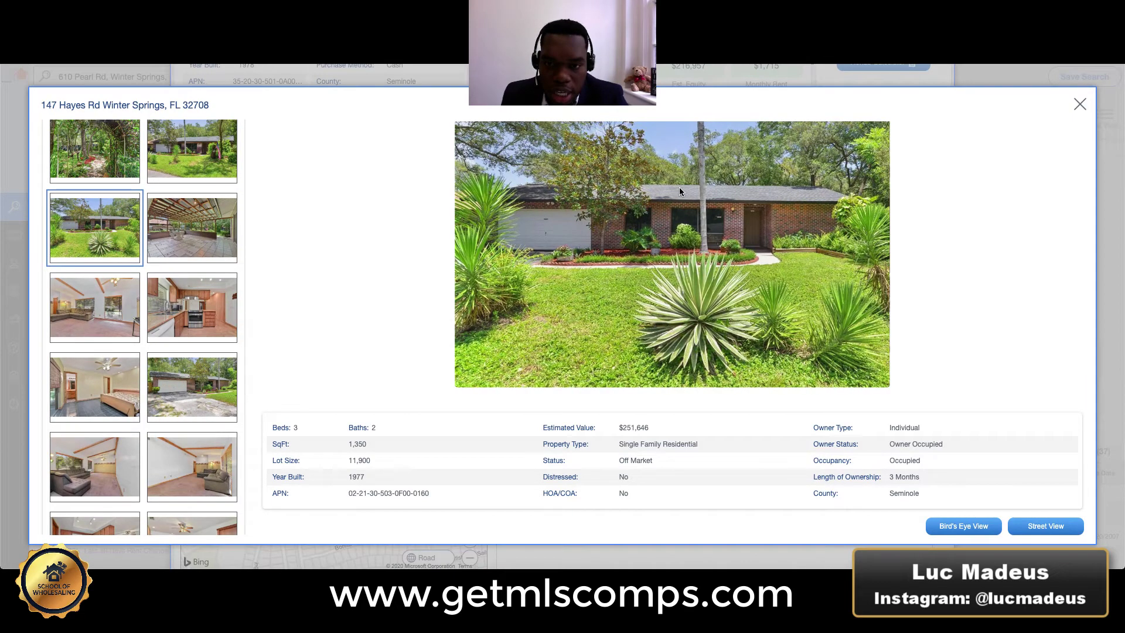
{"action": "scroll", "coordinate": [129, 375], "scroll_direction": "down", "scroll_amount": 3}
{"action": "left_click", "coordinate": [171, 232]}
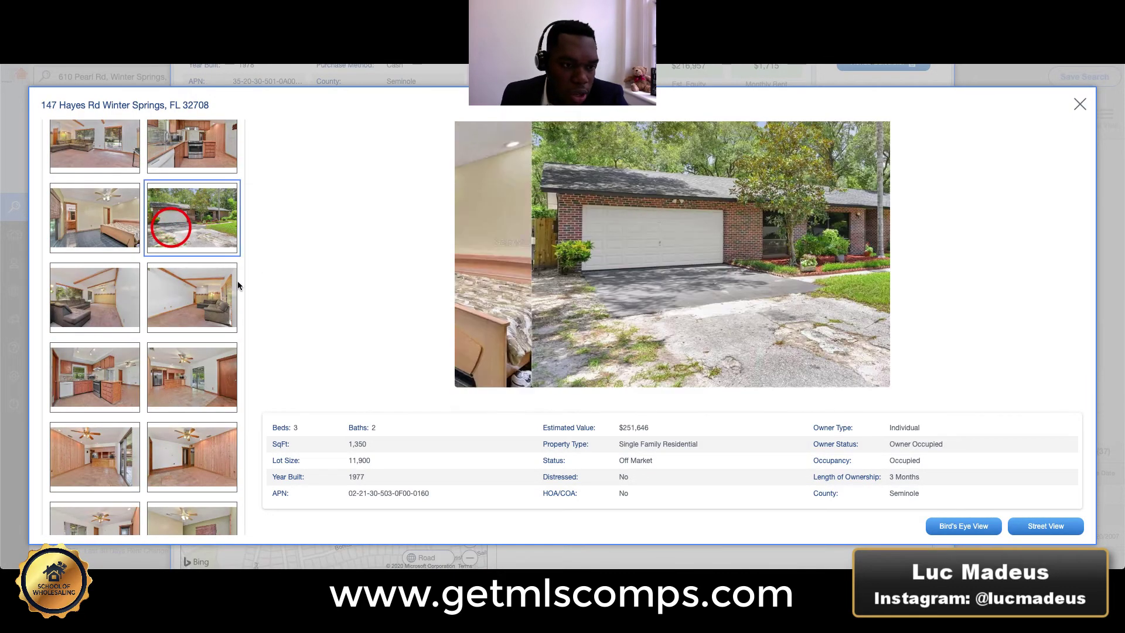
{"action": "scroll", "coordinate": [149, 375], "scroll_direction": "down", "scroll_amount": 2}
{"action": "scroll", "coordinate": [149, 376], "scroll_direction": "down", "scroll_amount": 4}
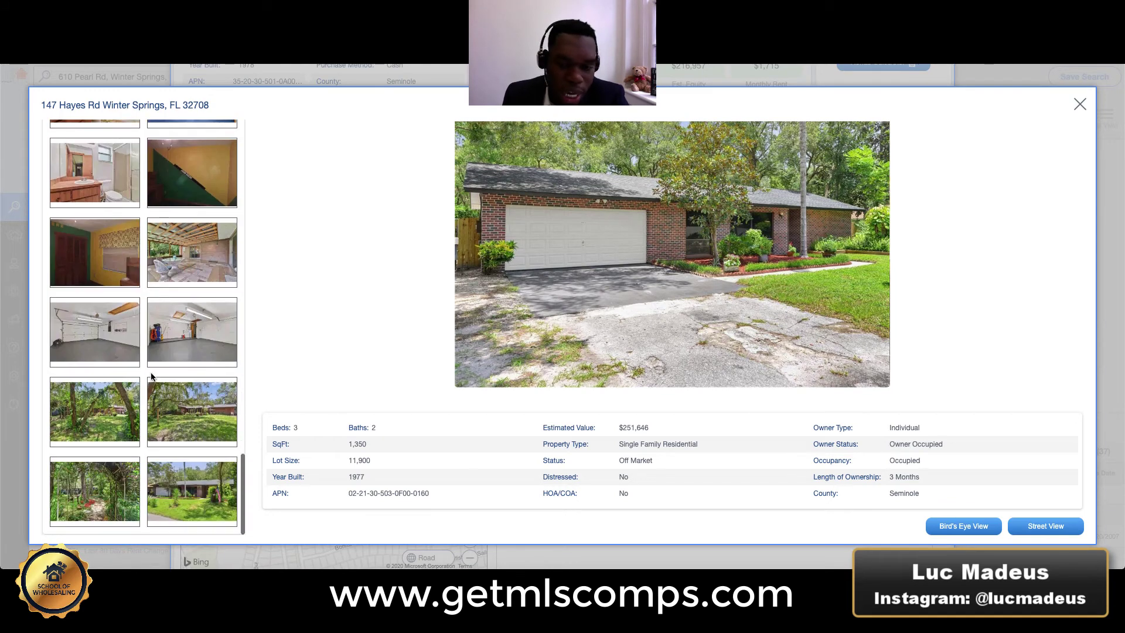
{"action": "left_click", "coordinate": [1074, 104]}
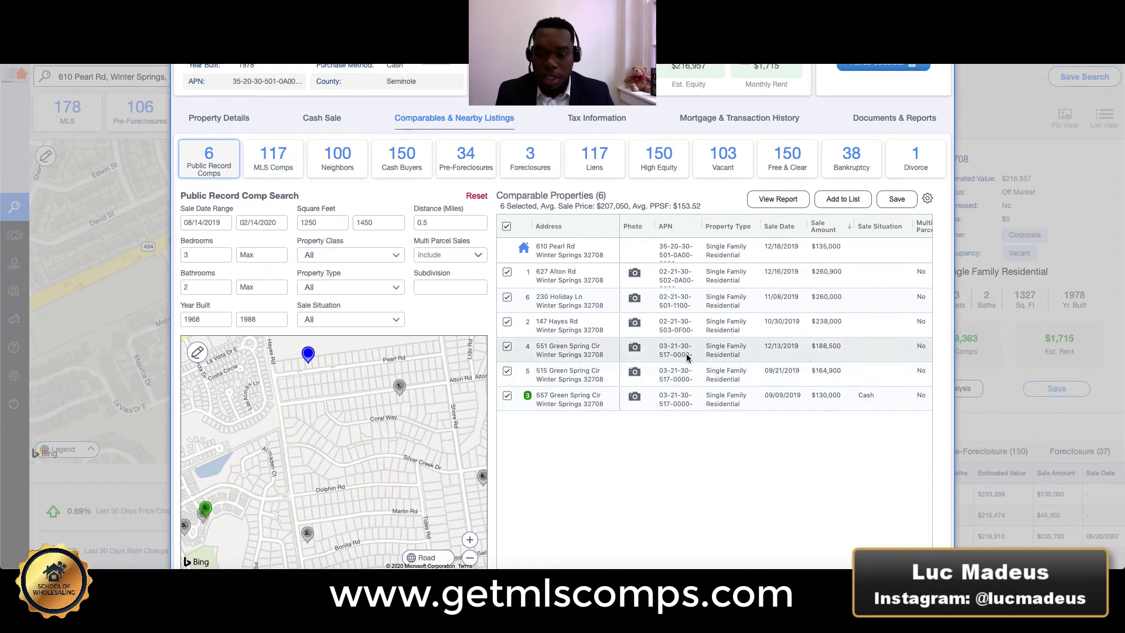
{"action": "left_click", "coordinate": [635, 348]}
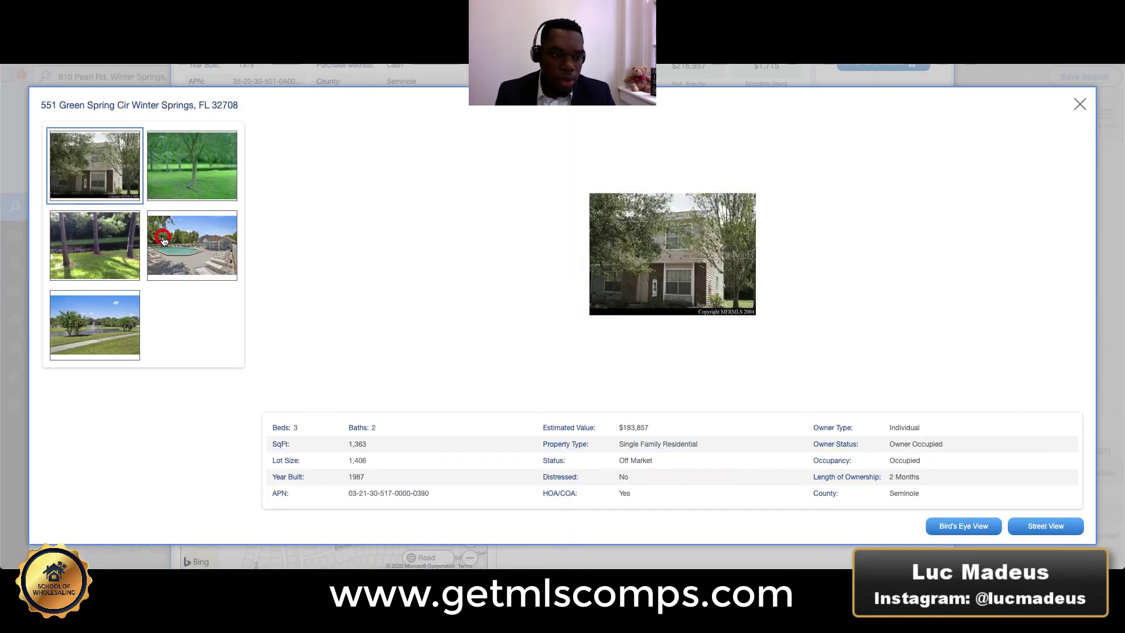
{"action": "left_click", "coordinate": [163, 239]}
{"action": "left_click", "coordinate": [81, 314]}
{"action": "left_click", "coordinate": [96, 165]}
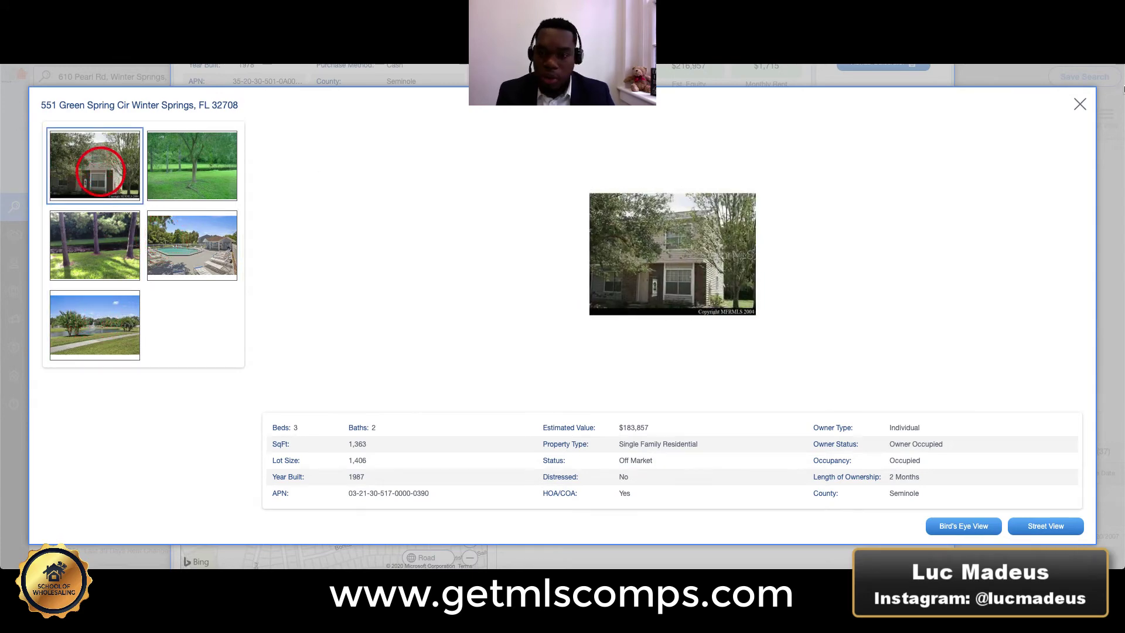
{"action": "left_click", "coordinate": [1079, 102]}
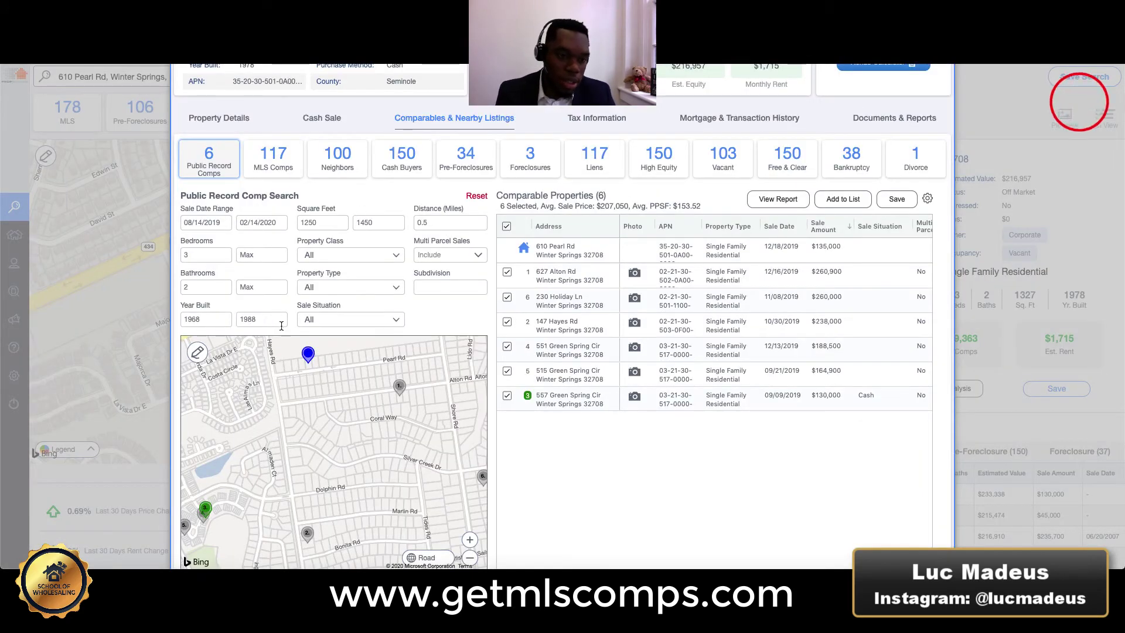
Set the Property Type filter to Single Family and Property Class to Residential.
{"action": "left_click", "coordinate": [332, 288]}
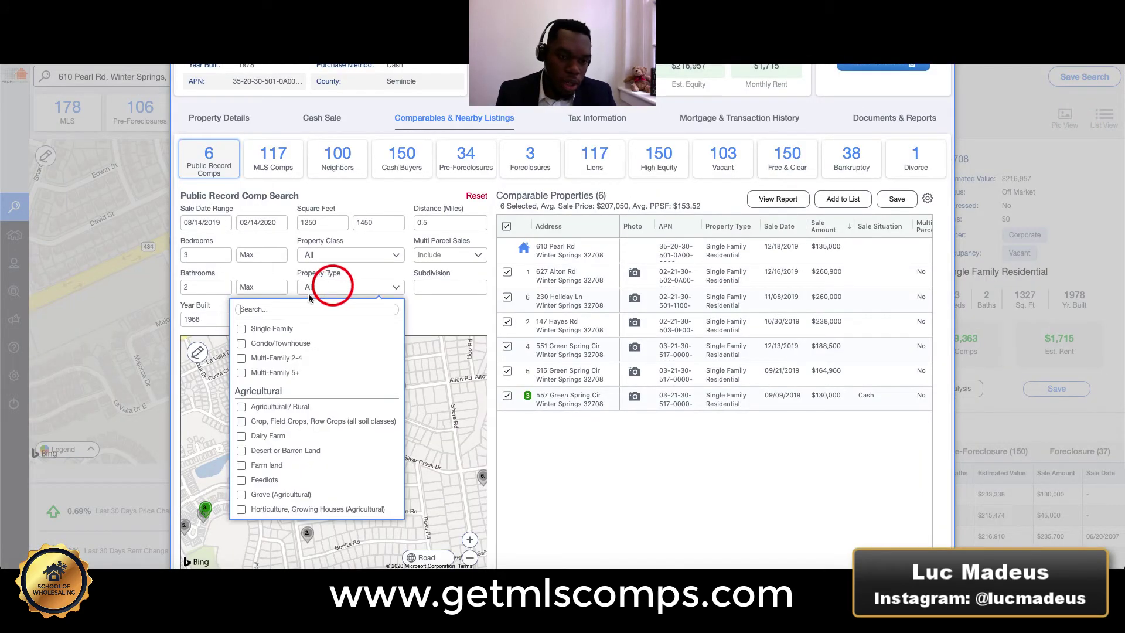
{"action": "left_click", "coordinate": [241, 329]}
{"action": "left_click", "coordinate": [481, 313]}
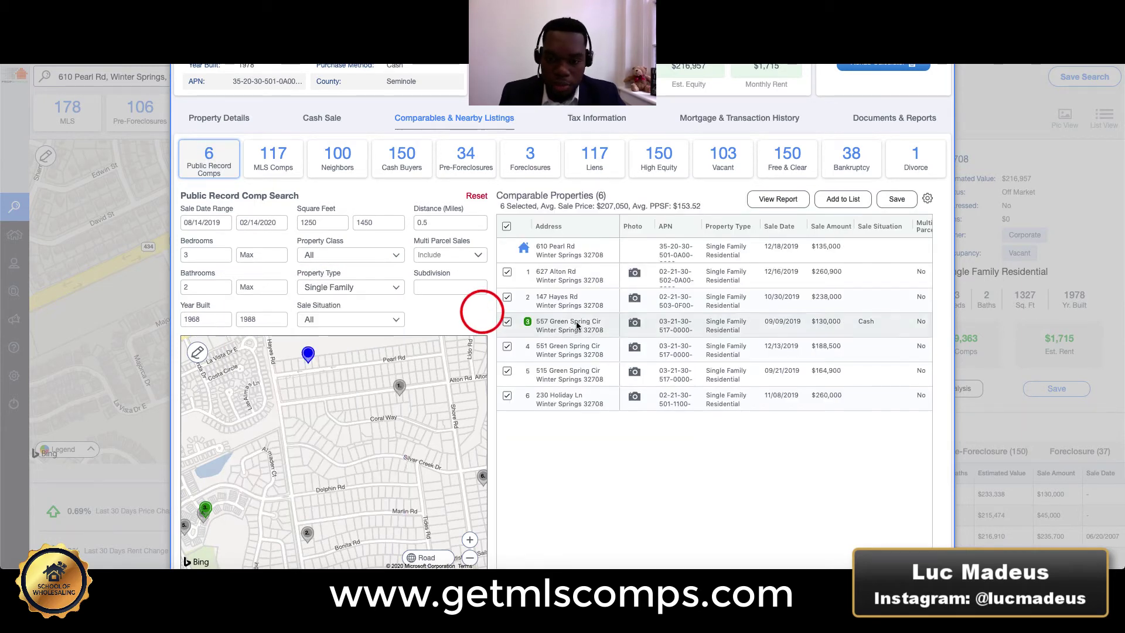
{"action": "left_click", "coordinate": [370, 260]}
{"action": "left_click", "coordinate": [341, 276]}
{"action": "left_click", "coordinate": [447, 307]}
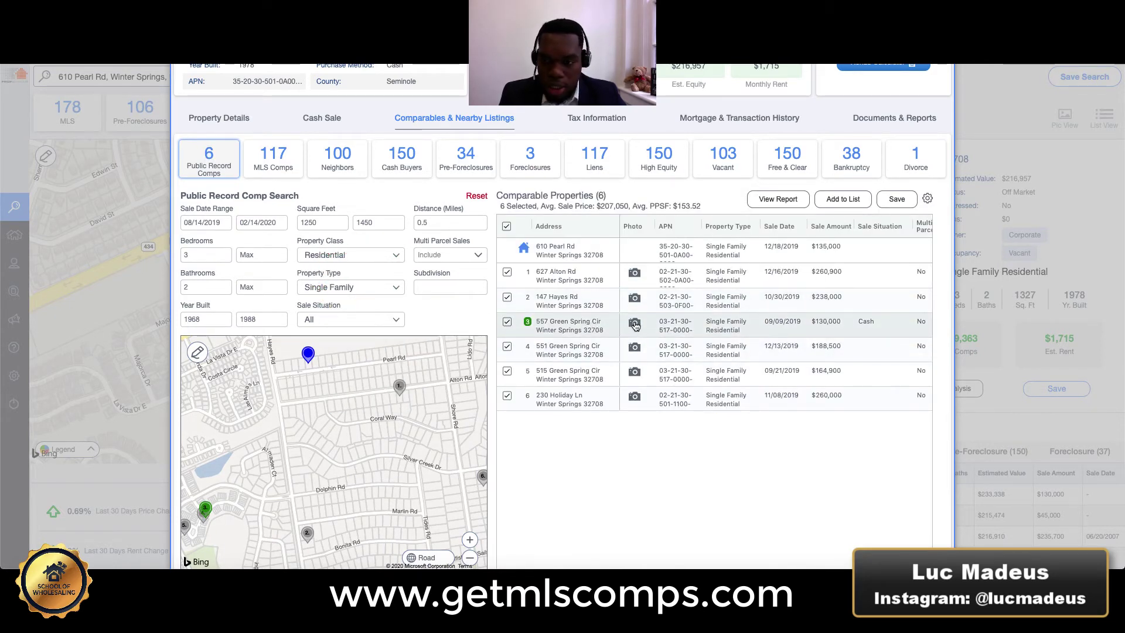
{"action": "left_click", "coordinate": [825, 226]}
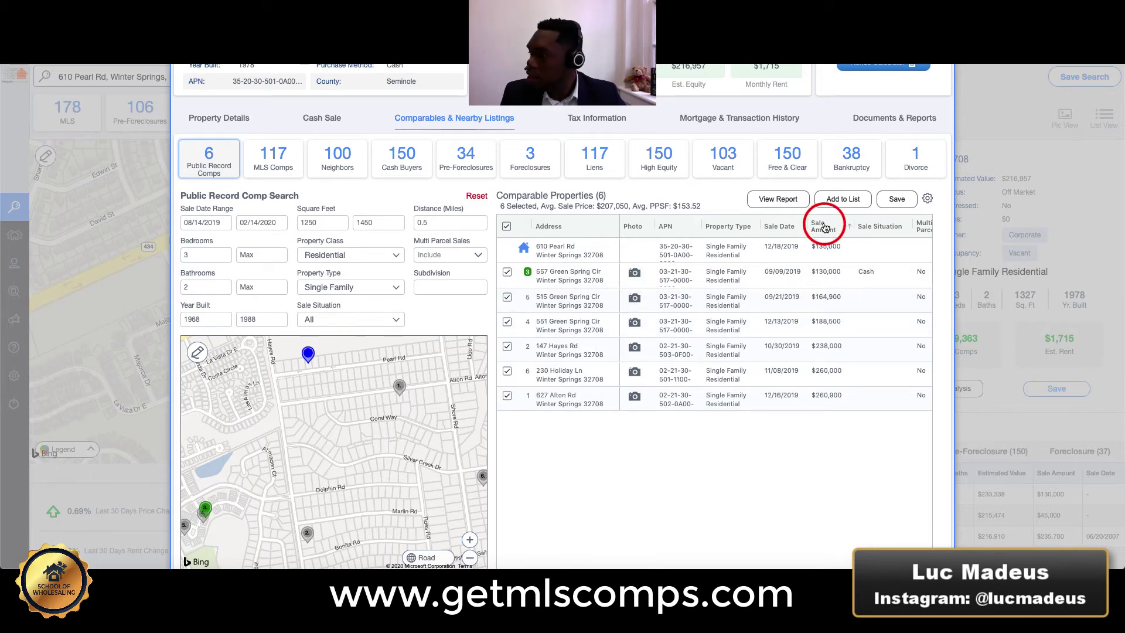
{"action": "left_click", "coordinate": [634, 272]}
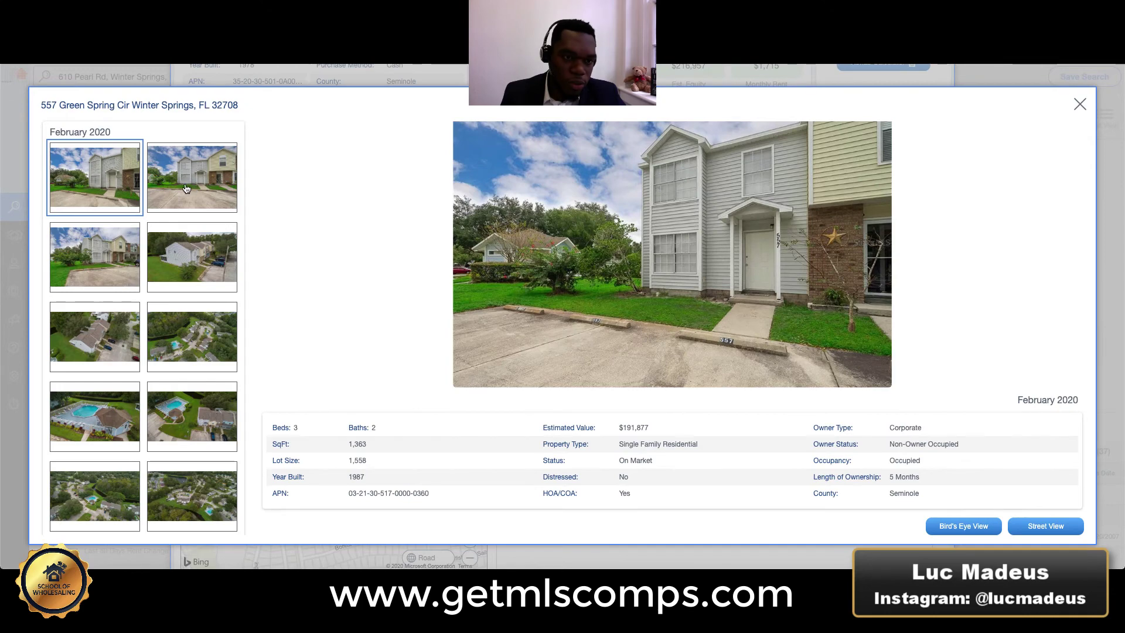
{"action": "left_click", "coordinate": [181, 189]}
{"action": "left_click", "coordinate": [183, 245]}
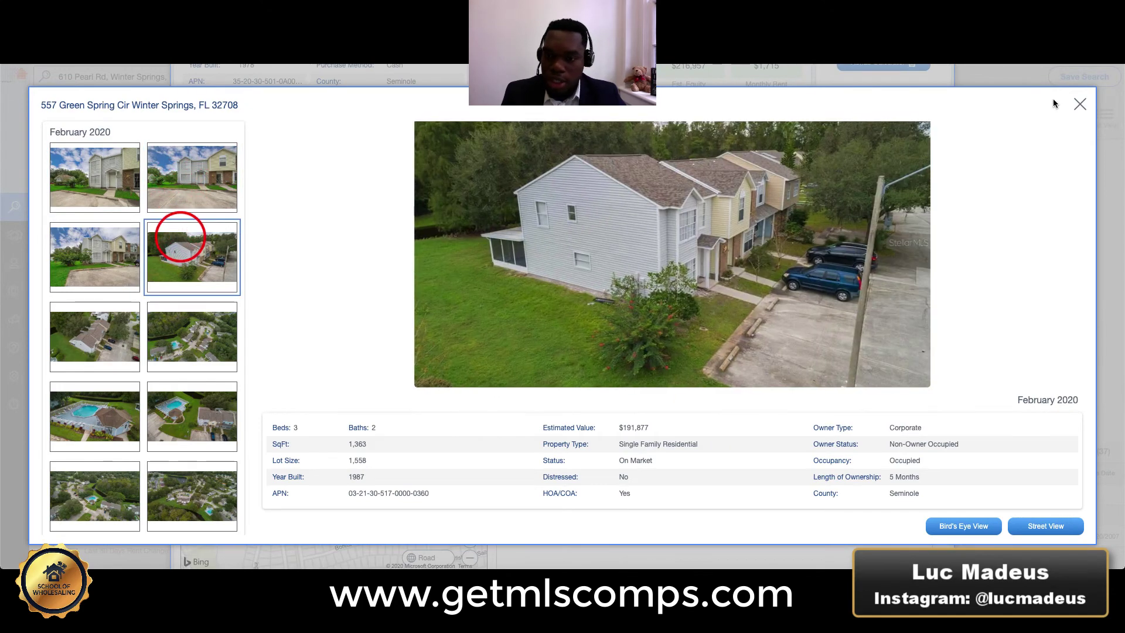
{"action": "left_click", "coordinate": [1075, 103]}
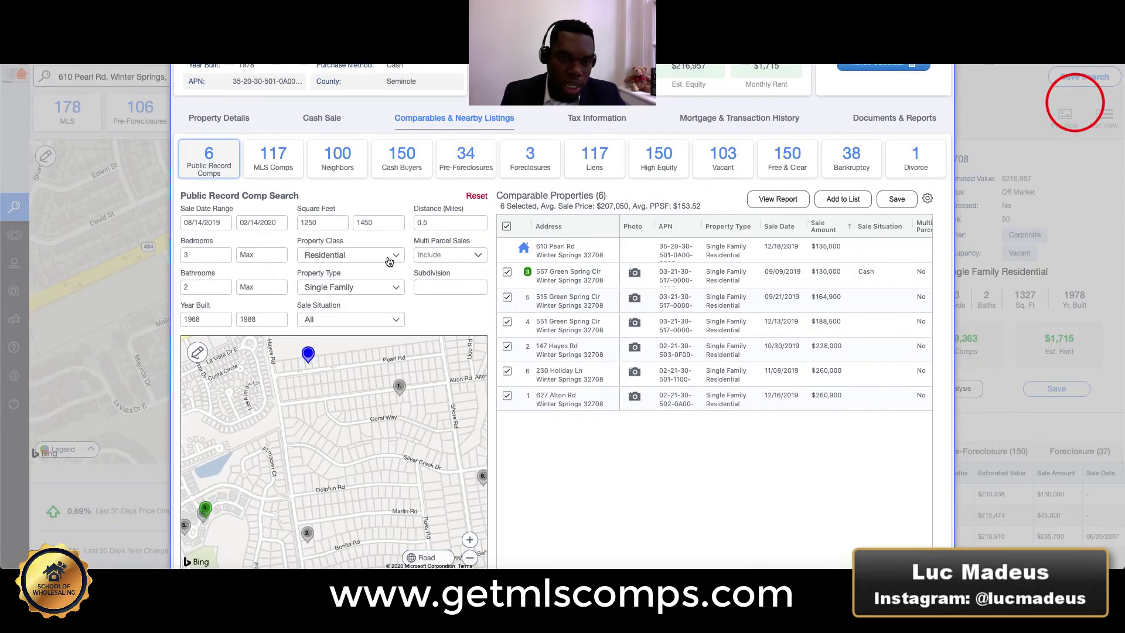
{"action": "left_click", "coordinate": [387, 255]}
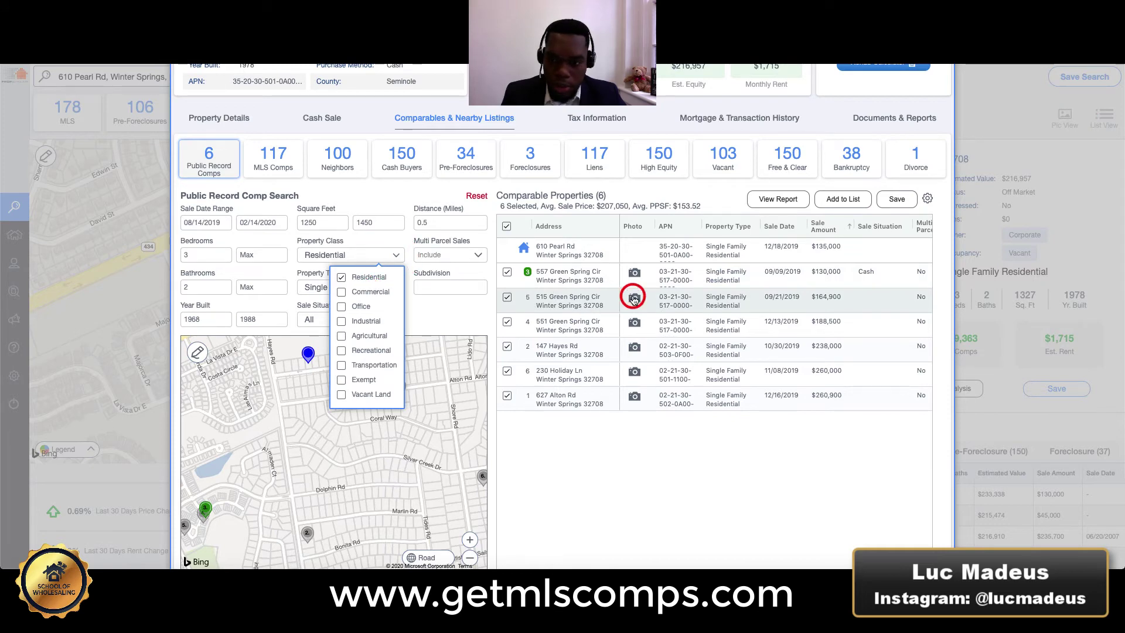
{"action": "left_click", "coordinate": [633, 298]}
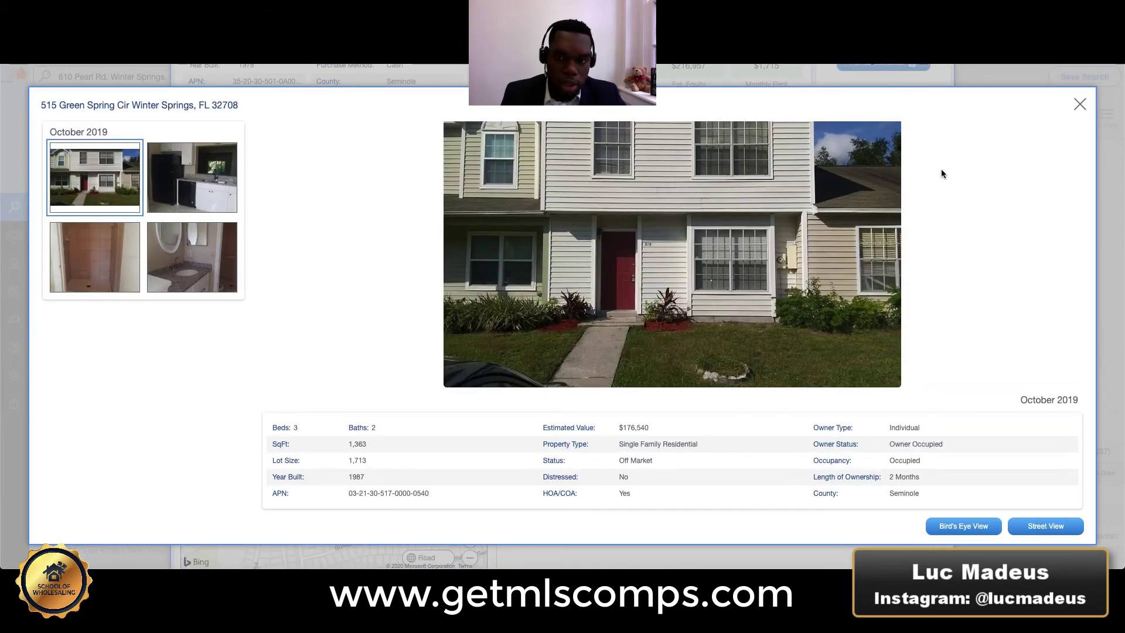
{"action": "left_click", "coordinate": [1072, 104]}
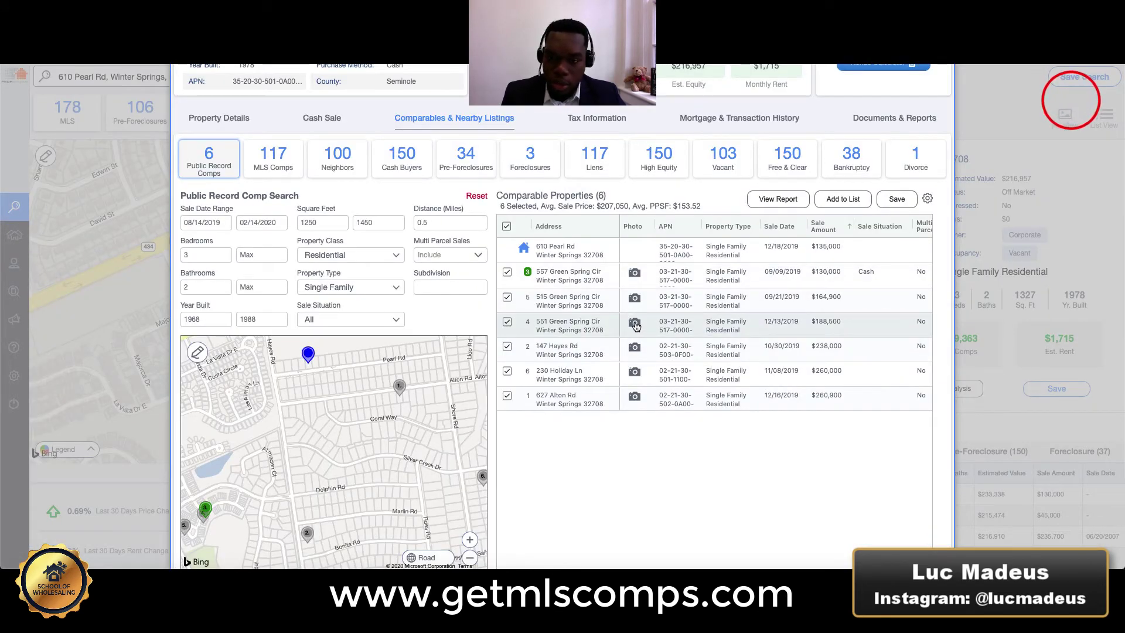
{"action": "left_click", "coordinate": [635, 322]}
{"action": "left_click", "coordinate": [1074, 102]}
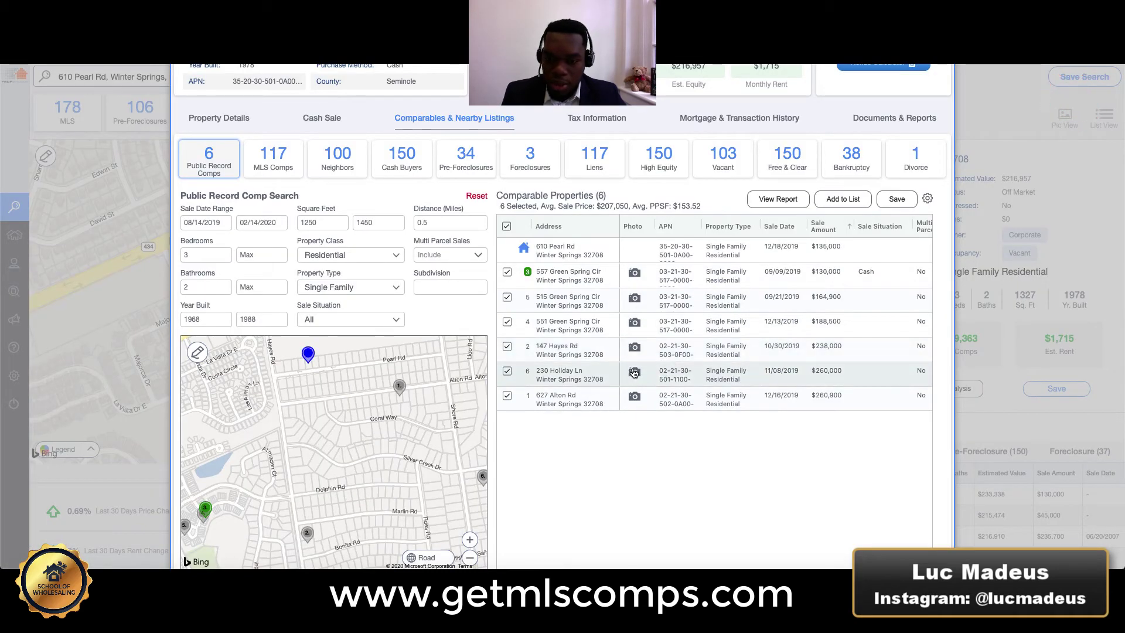
{"action": "left_click_drag", "start_coordinate": [385, 396], "coordinate": [384, 389]}
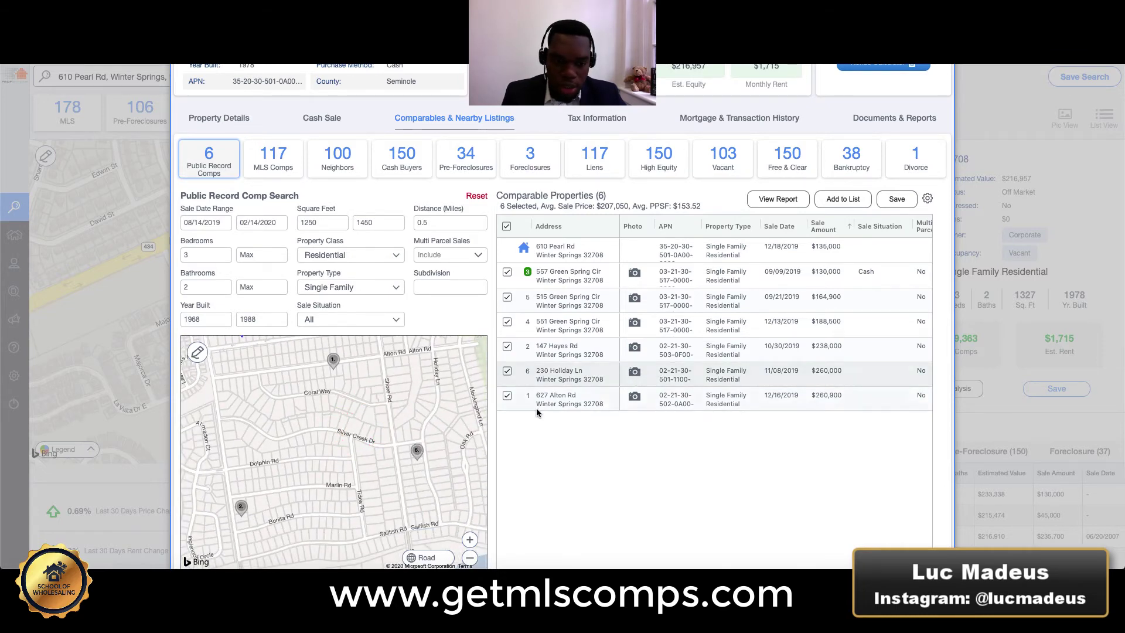
{"action": "scroll", "coordinate": [386, 452], "scroll_direction": "down", "scroll_amount": 1}
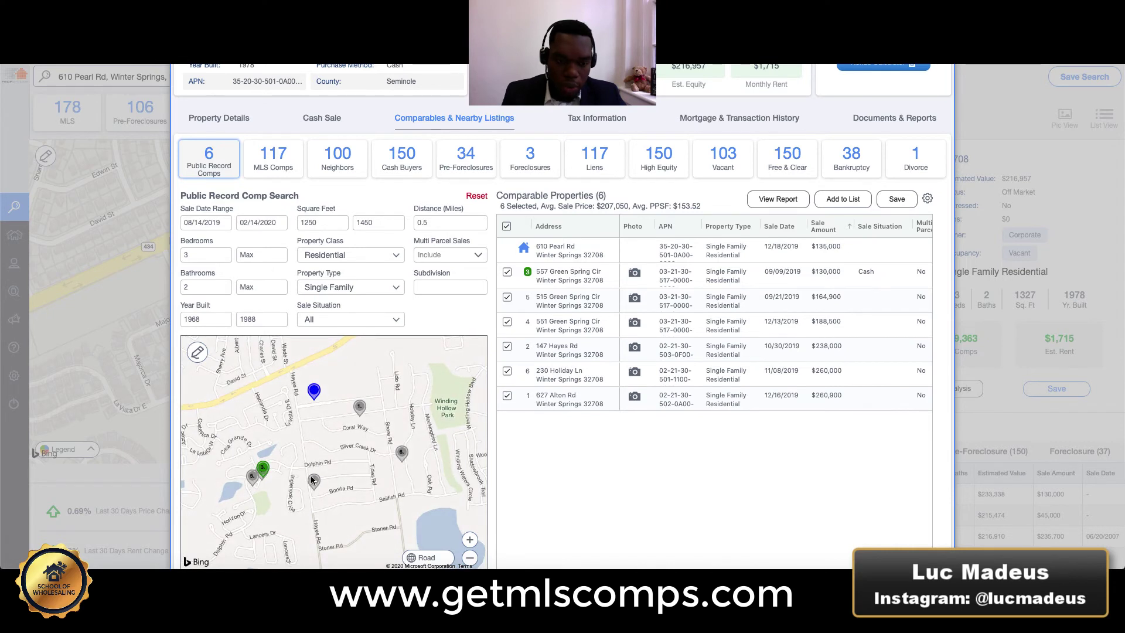
{"action": "left_click", "coordinate": [632, 348]}
{"action": "left_click", "coordinate": [1080, 103]}
Recentre the map on the comp pins and scroll through the Property Type options.
{"action": "scroll", "coordinate": [411, 395], "scroll_direction": "down", "scroll_amount": 2}
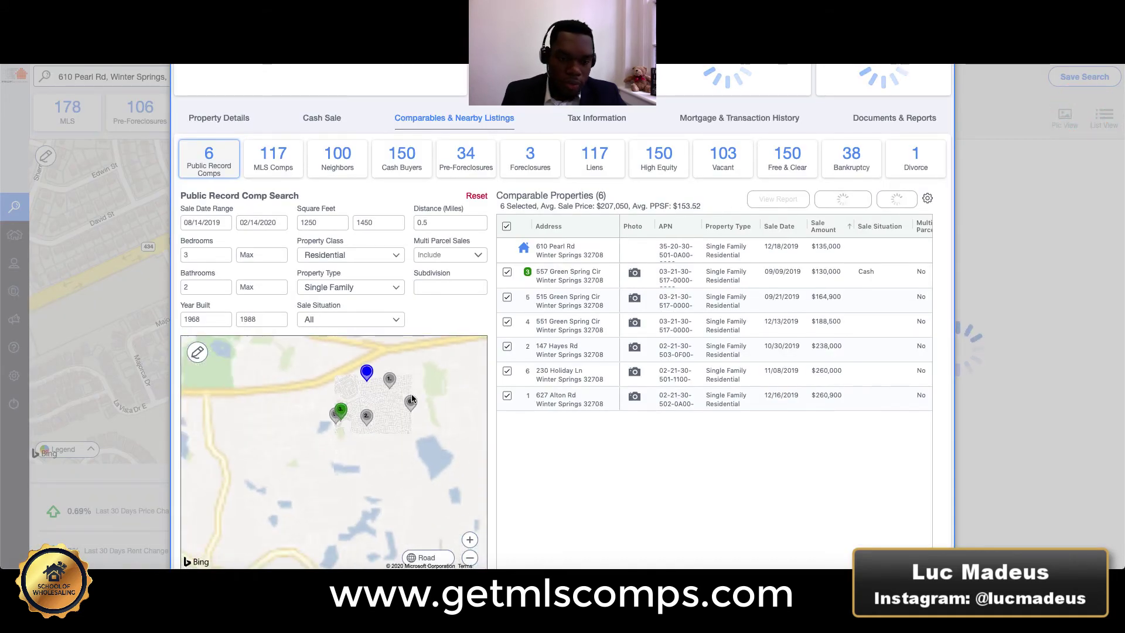
{"action": "left_click_drag", "start_coordinate": [411, 395], "coordinate": [389, 410]}
{"action": "left_click", "coordinate": [335, 287]}
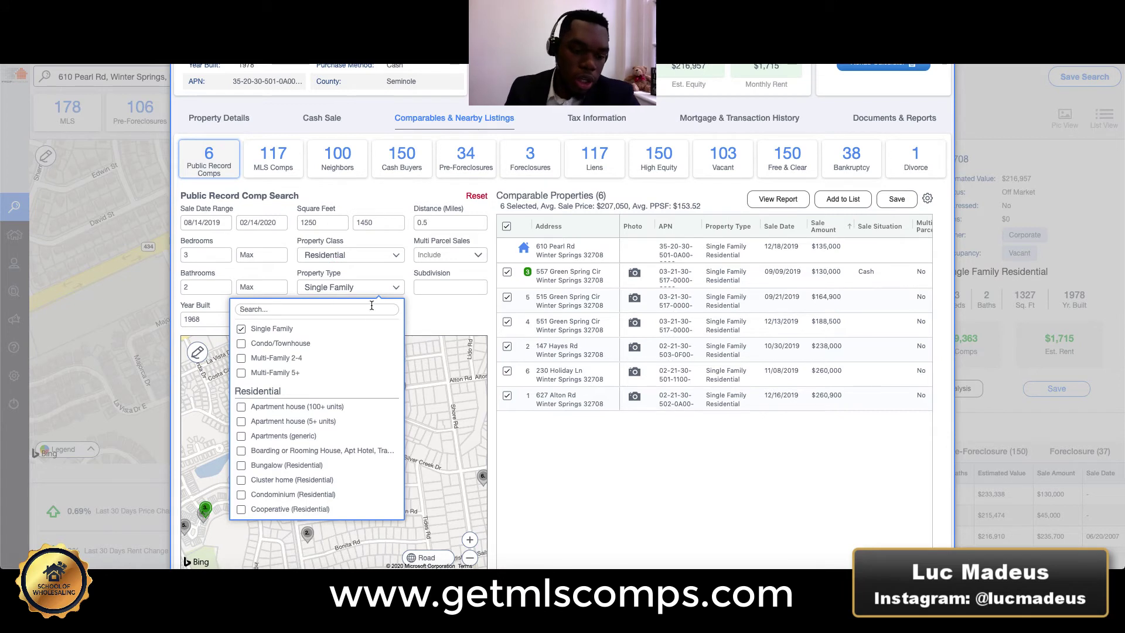
{"action": "scroll", "coordinate": [314, 440], "scroll_direction": "down", "scroll_amount": 5}
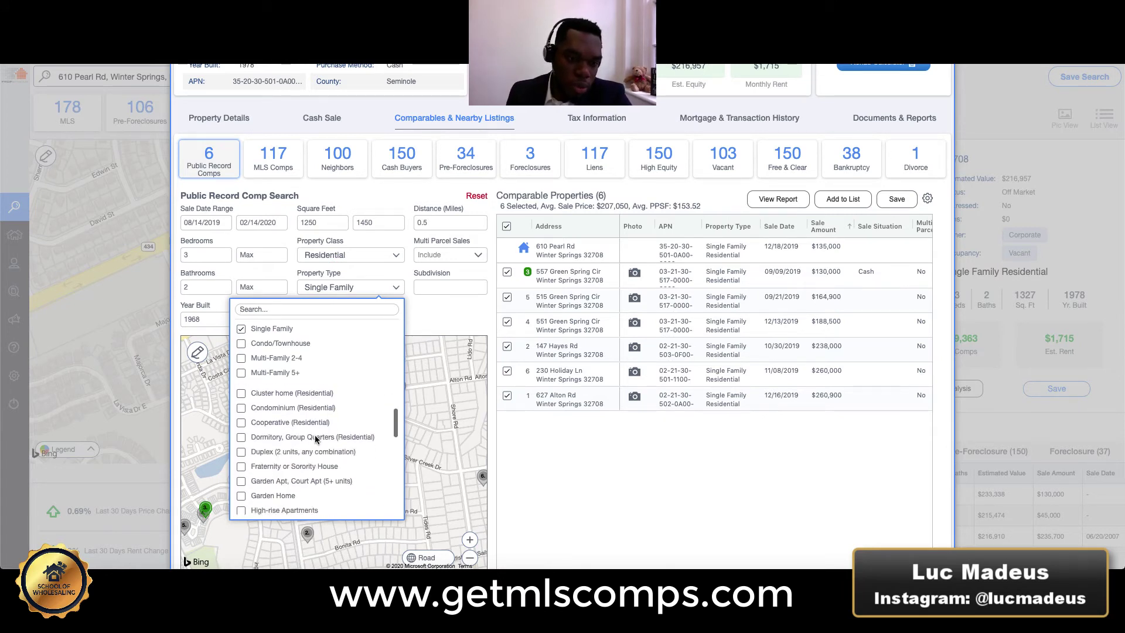
{"action": "scroll", "coordinate": [314, 439], "scroll_direction": "down", "scroll_amount": 5}
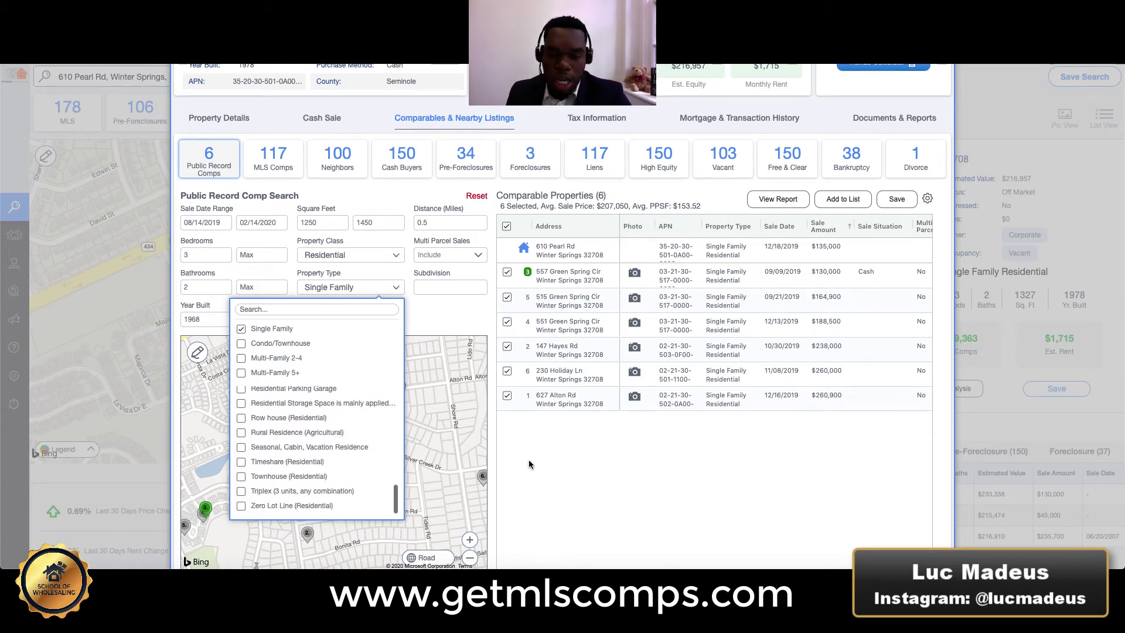
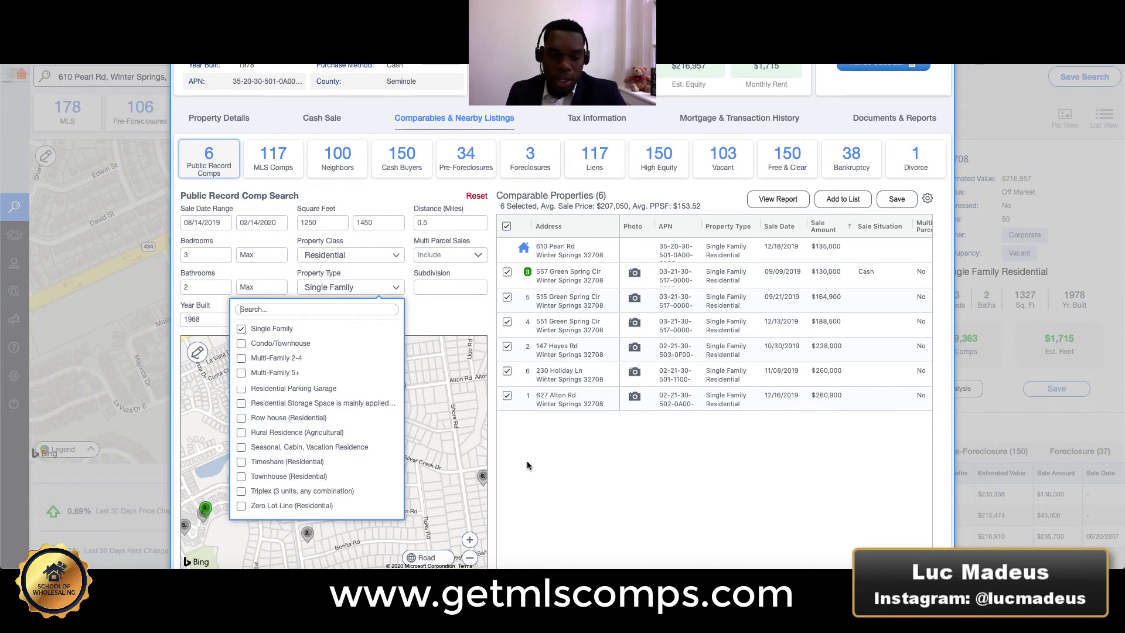
Close the property type dropdown, leaving 6 public record comps averaging $207,050 and $153.52/sq ft.
{"action": "left_click", "coordinate": [444, 299]}
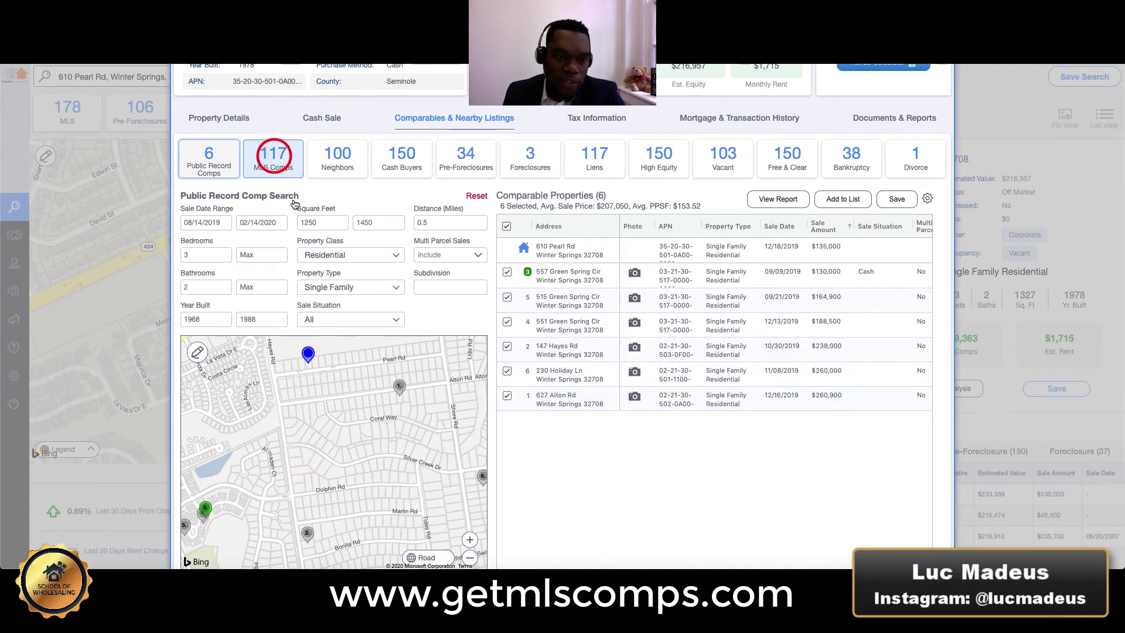
Switch to MLS Comps and set square footage to 1250–1450.
{"action": "left_click", "coordinate": [273, 157]}
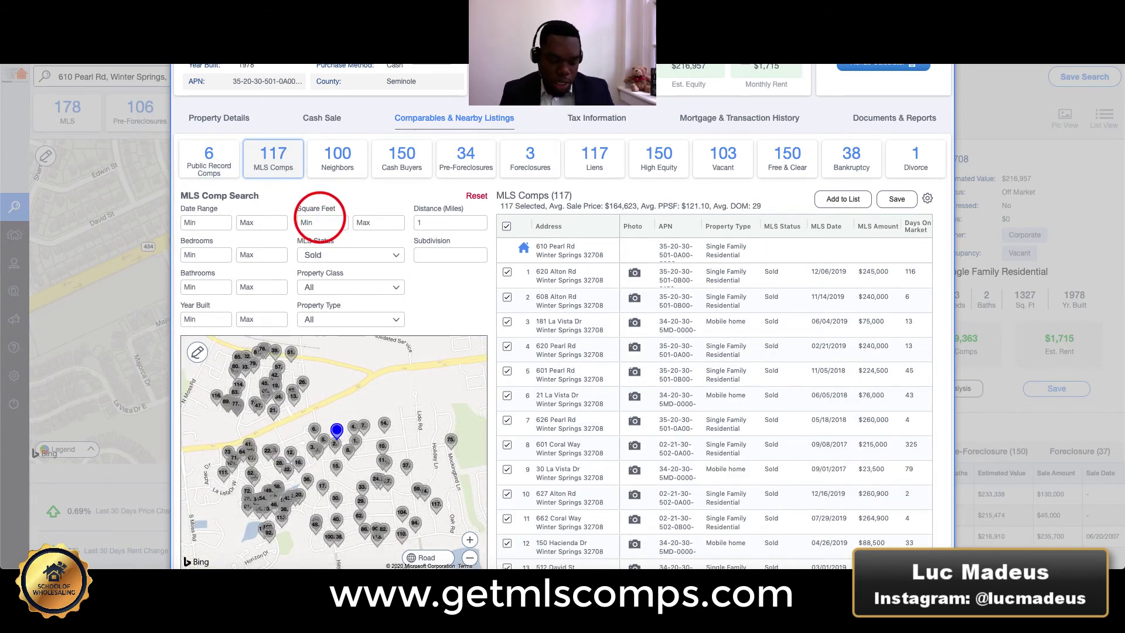
{"action": "type", "text": "1250"}
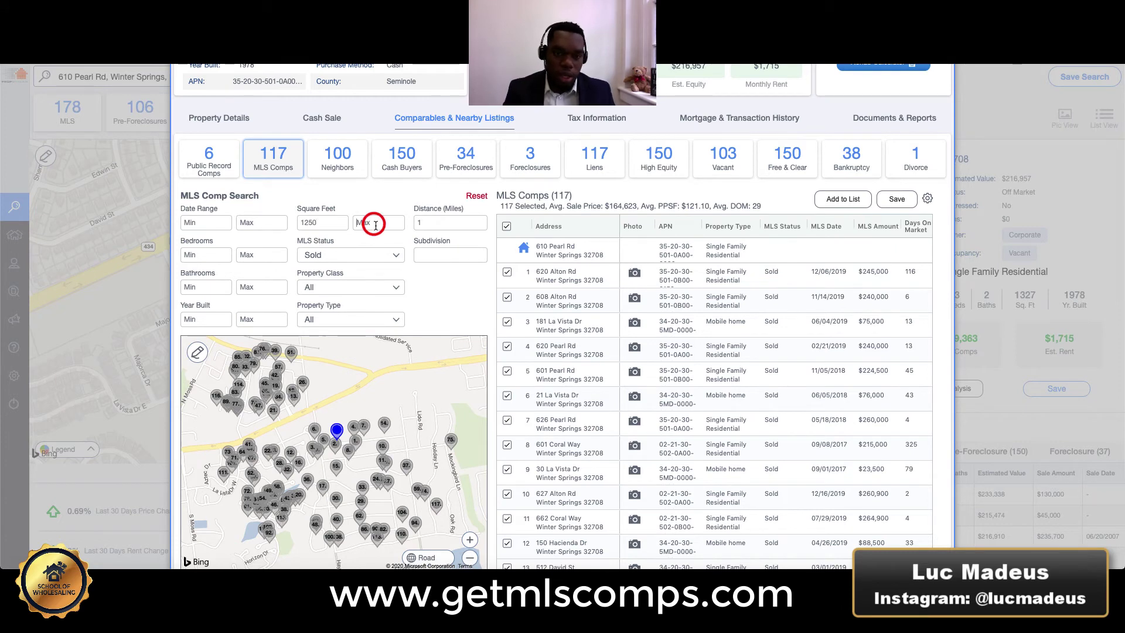
{"action": "left_click", "coordinate": [375, 223]}
{"action": "type", "text": "1450"}
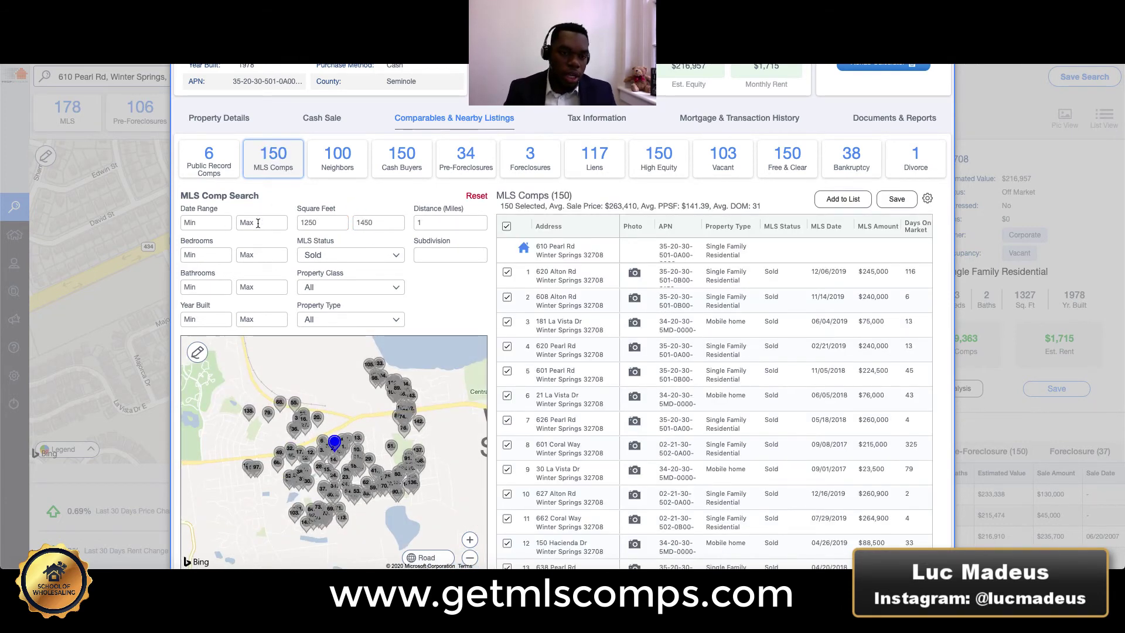
Set the sale date range to 09/14/2019 through 02/14/2020.
{"action": "left_click", "coordinate": [258, 223]}
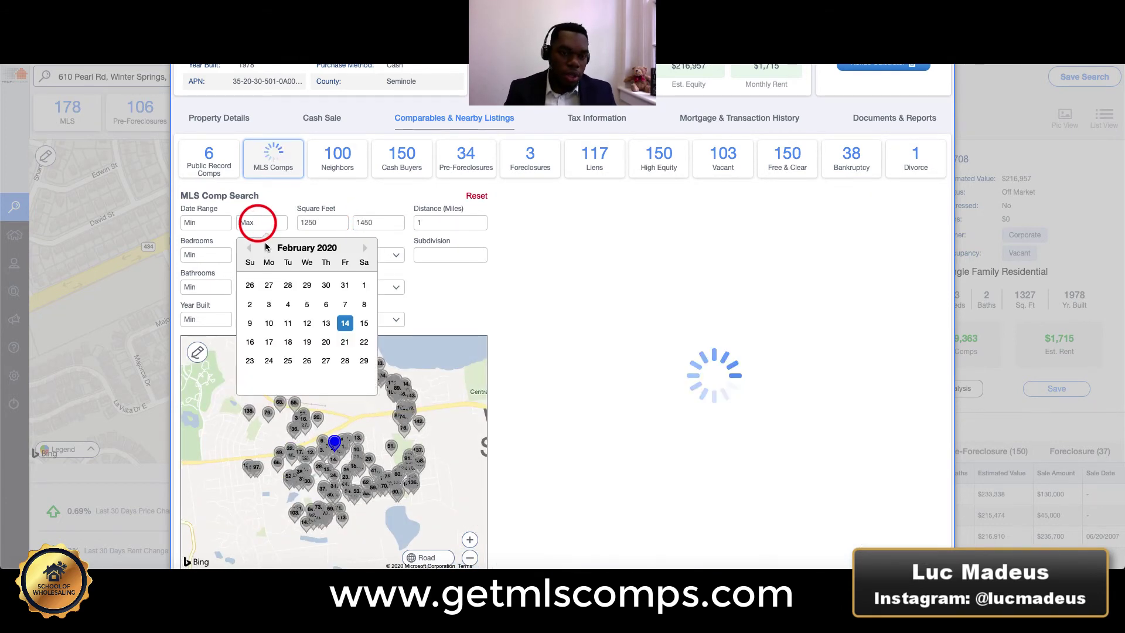
{"action": "left_click", "coordinate": [343, 321]}
{"action": "left_click", "coordinate": [197, 223]}
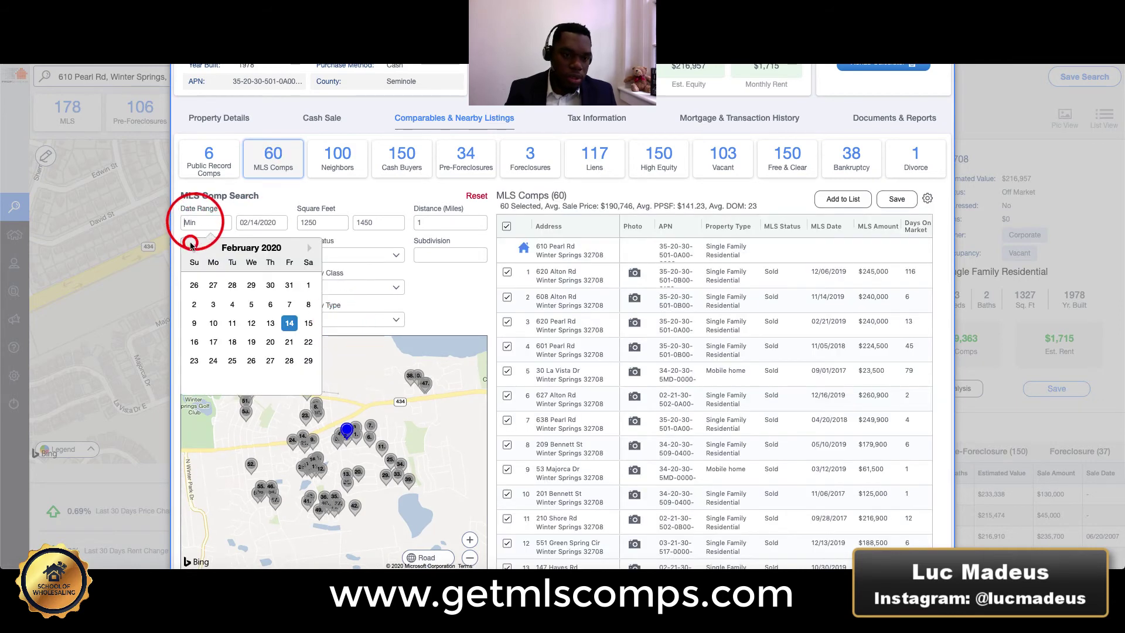
{"action": "left_click", "coordinate": [193, 249]}
{"action": "left_click", "coordinate": [194, 248]}
{"action": "left_click", "coordinate": [194, 249]}
{"action": "left_click", "coordinate": [193, 248]}
{"action": "left_click", "coordinate": [194, 249]}
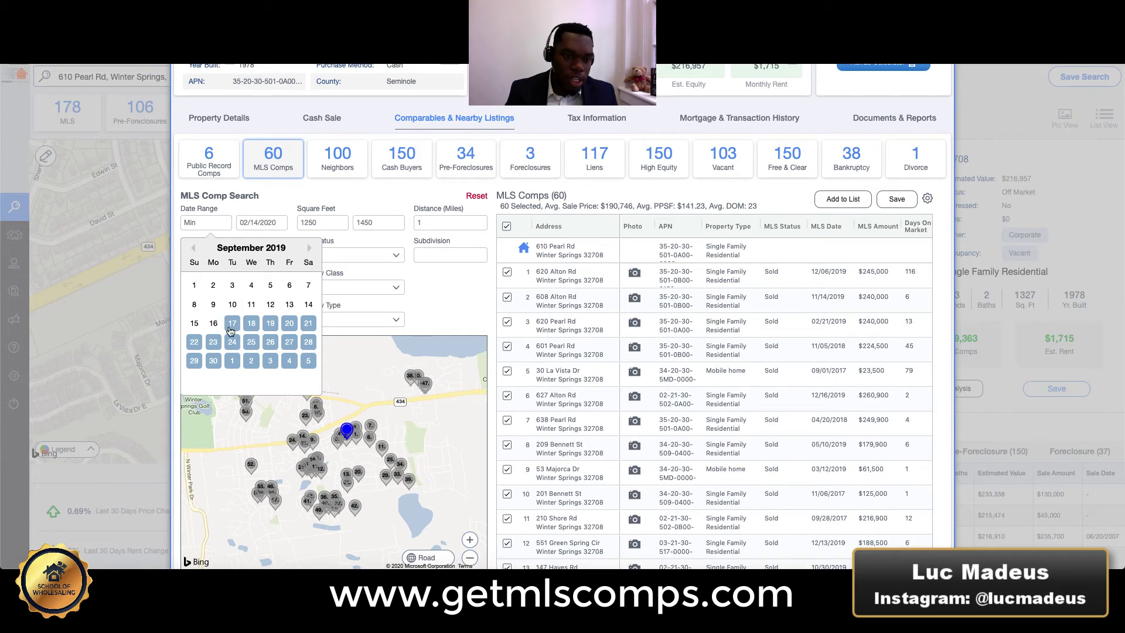
{"action": "left_click", "coordinate": [308, 304]}
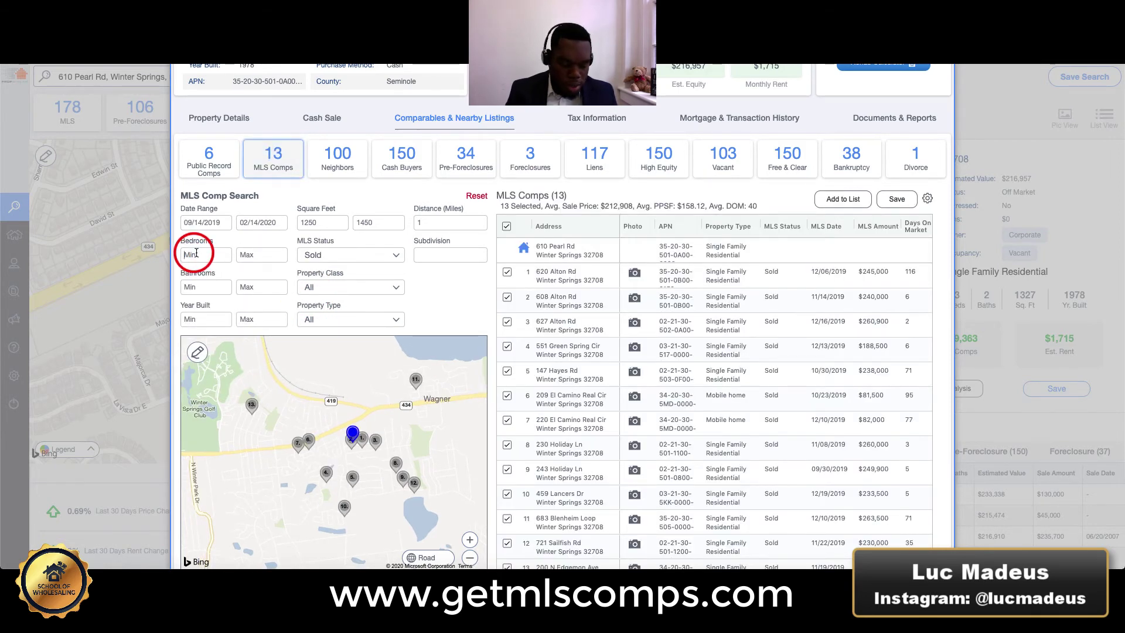
Filter to 3 beds, 2 baths, and year built 1958–1998.
{"action": "type", "text": "3"}
{"action": "left_click", "coordinate": [211, 288]}
{"action": "type", "text": "2"}
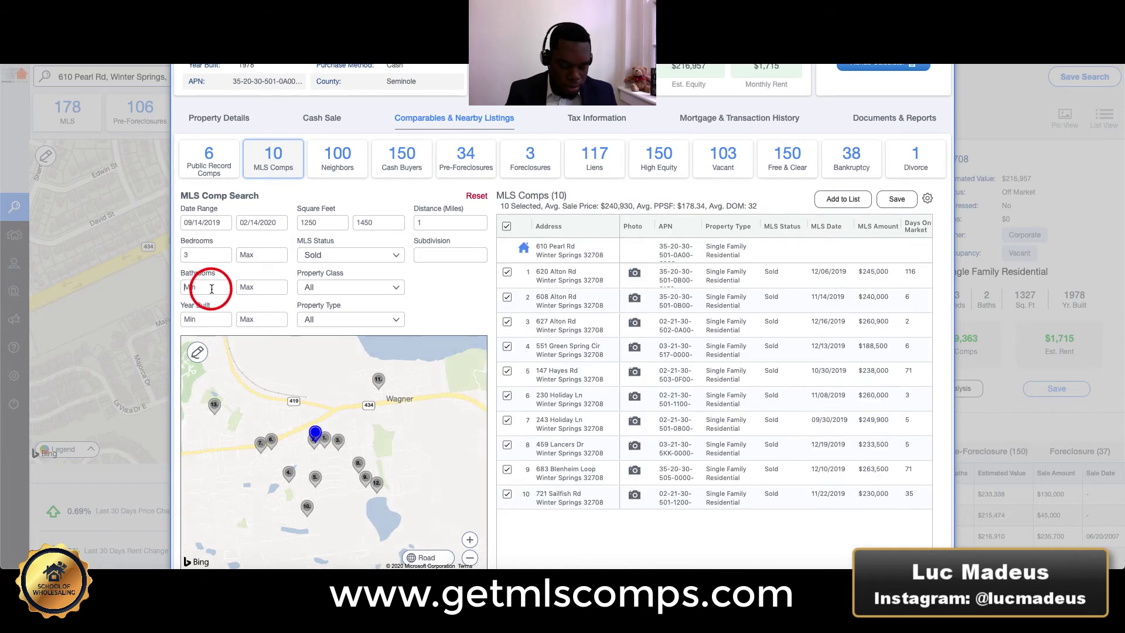
{"action": "left_click", "coordinate": [249, 318]}
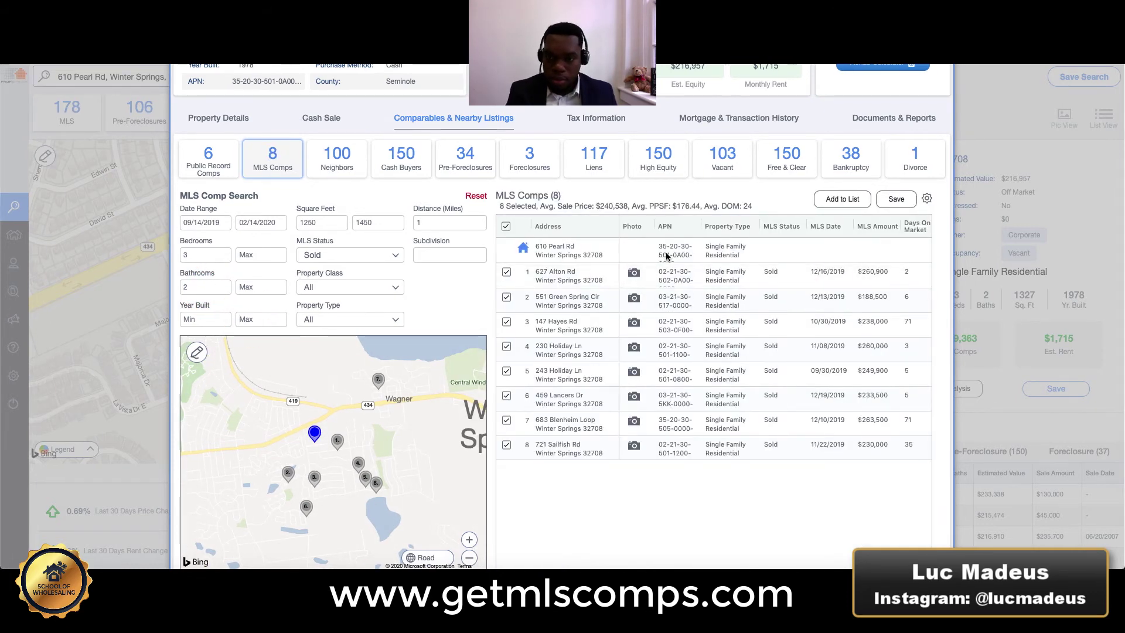
{"action": "scroll", "coordinate": [687, 274], "scroll_direction": "right", "scroll_amount": 5}
{"action": "scroll", "coordinate": [687, 274], "scroll_direction": "right", "scroll_amount": 3}
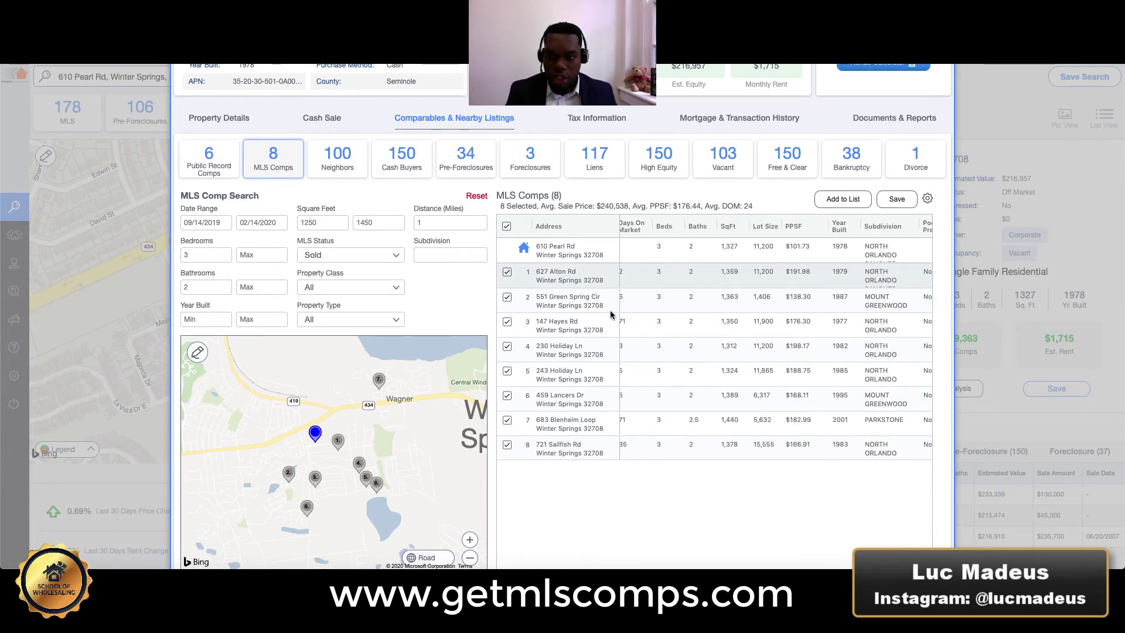
{"action": "left_click", "coordinate": [267, 317]}
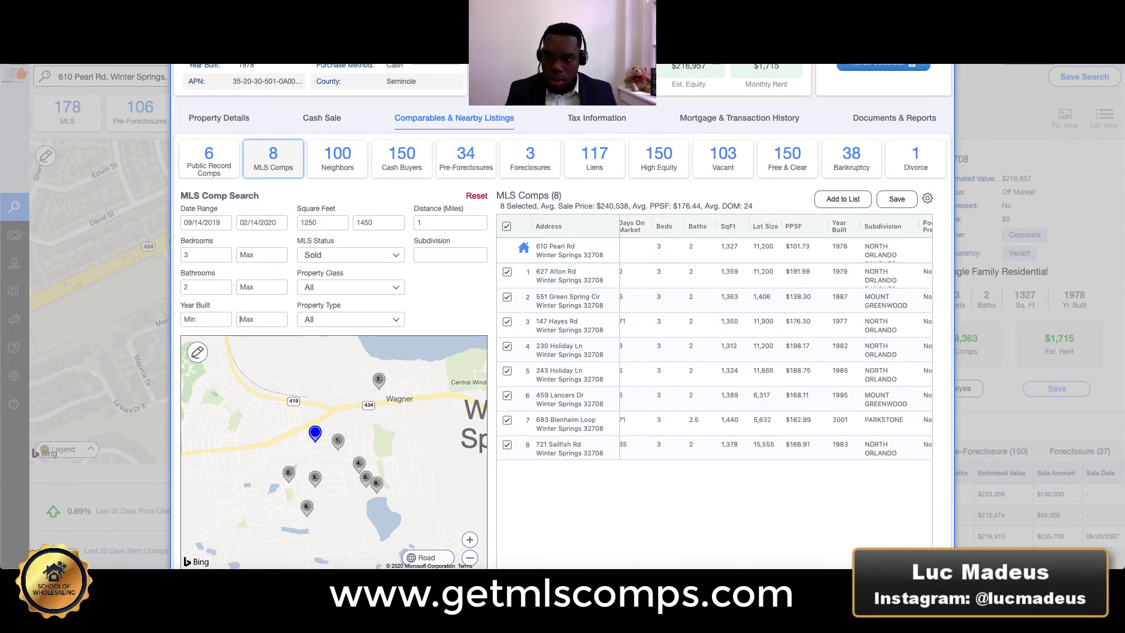
{"action": "type", "text": "1998"}
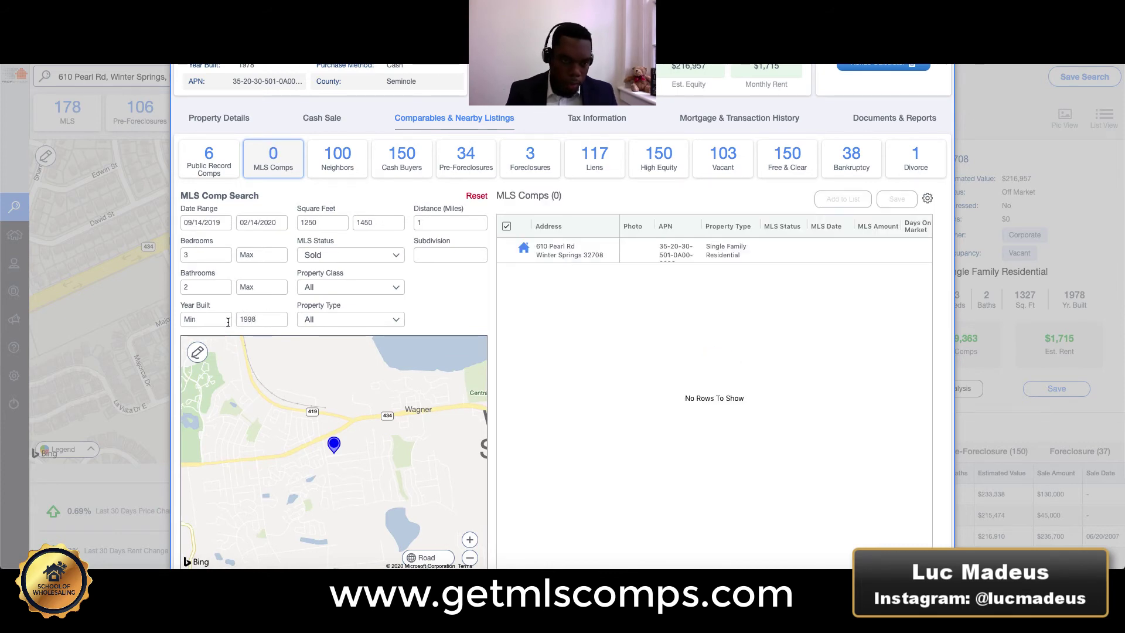
{"action": "left_click", "coordinate": [209, 319]}
{"action": "type", "text": "1958"}
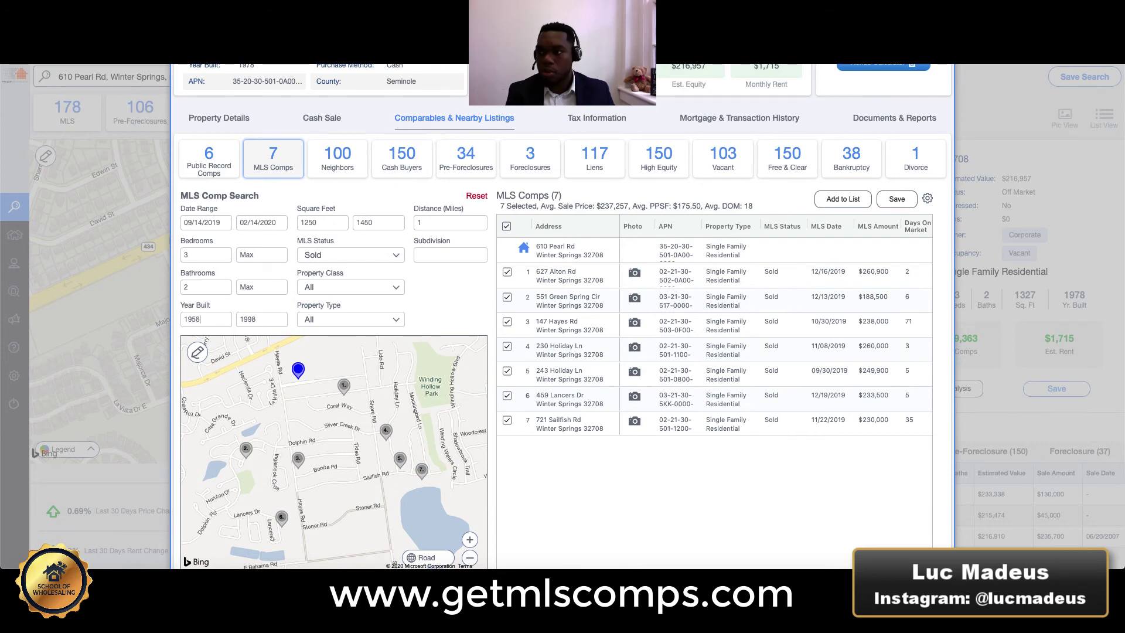
Limit to Residential Single Family properties within a 0.5-mile search distance.
{"action": "left_click", "coordinate": [367, 287]}
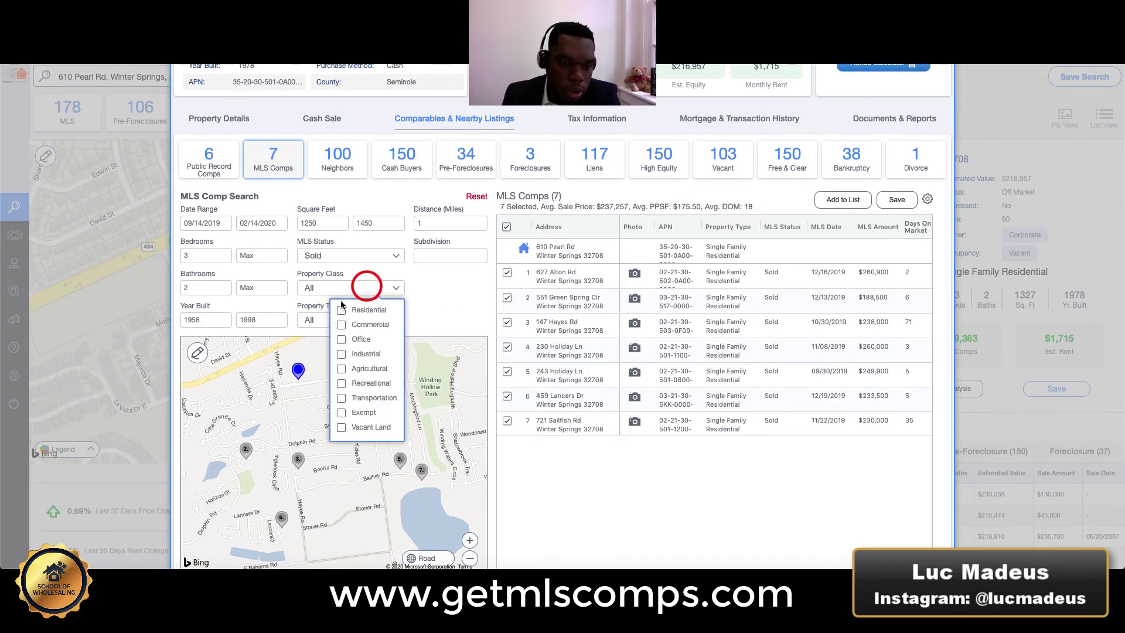
{"action": "left_click", "coordinate": [340, 309]}
{"action": "left_click", "coordinate": [317, 319]}
{"action": "left_click", "coordinate": [241, 361]}
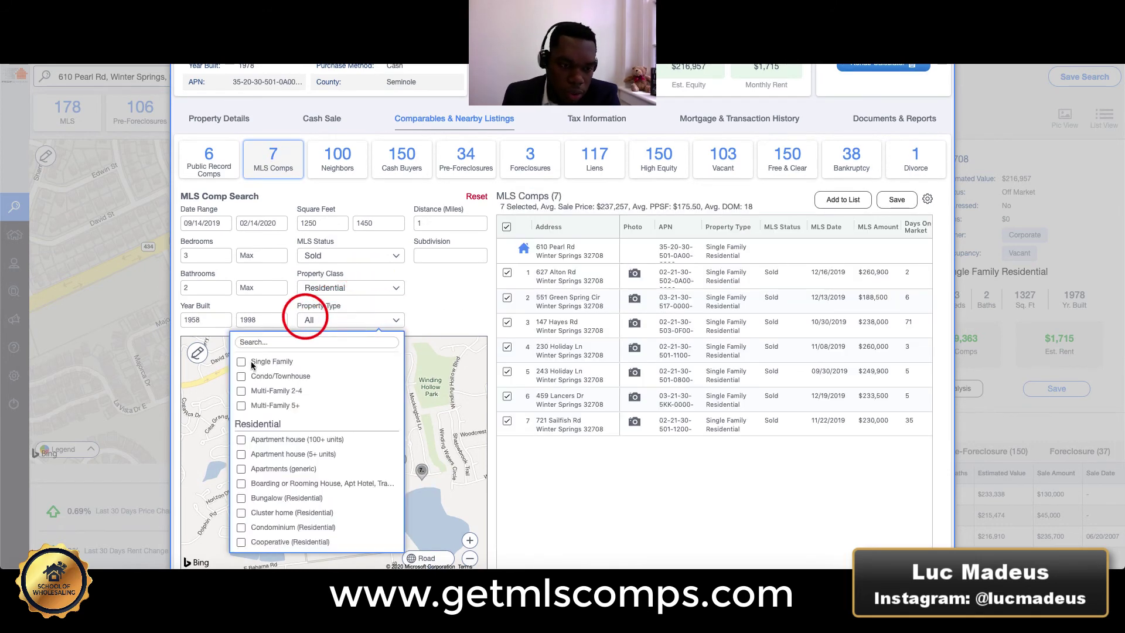
{"action": "left_click", "coordinate": [444, 298]}
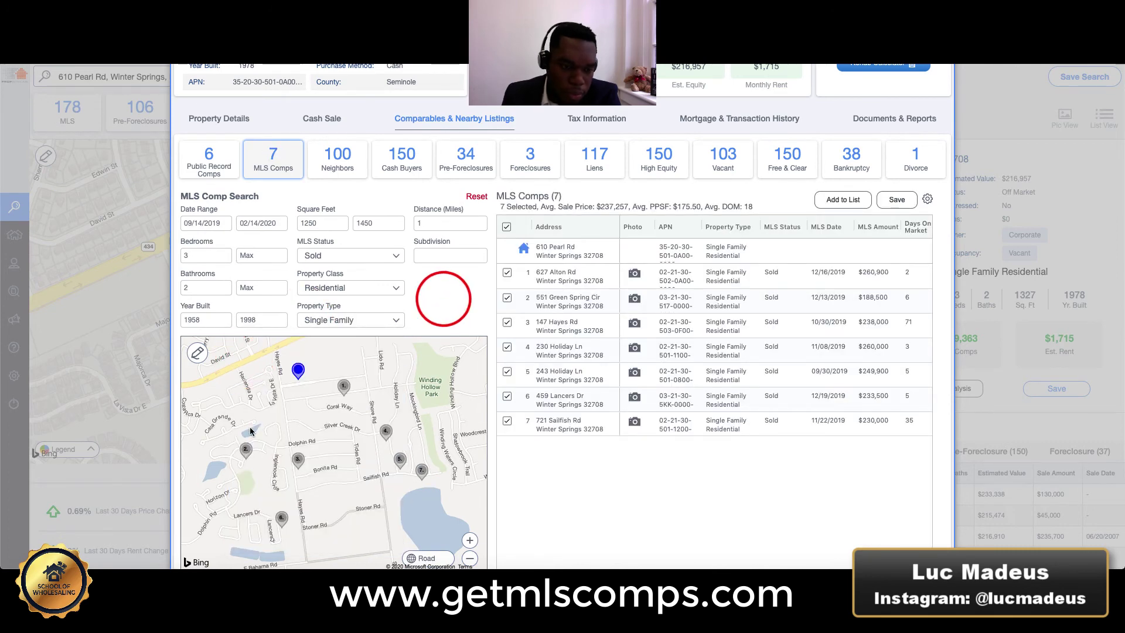
{"action": "left_click", "coordinate": [458, 219]}
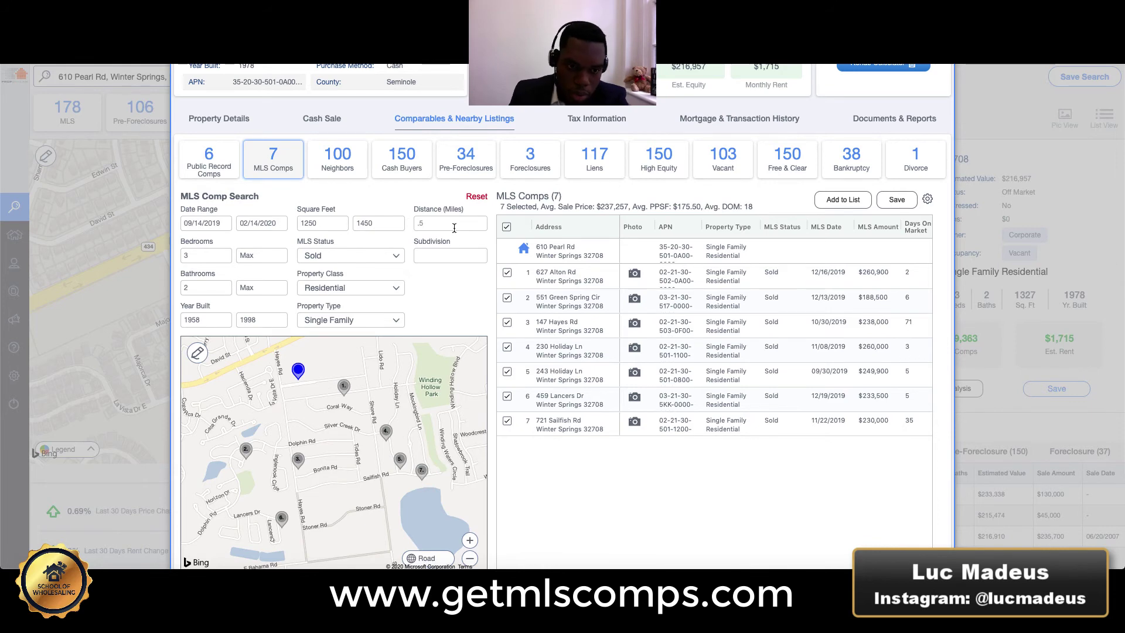
{"action": "left_click", "coordinate": [451, 280]}
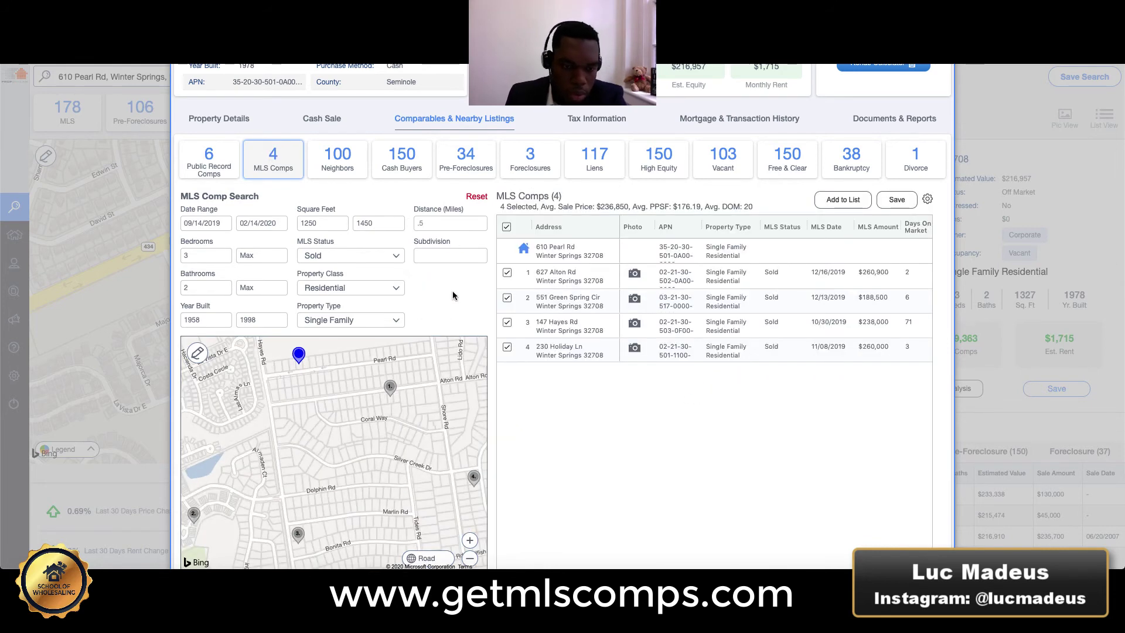
{"action": "left_click_drag", "start_coordinate": [423, 269], "coordinate": [364, 407]}
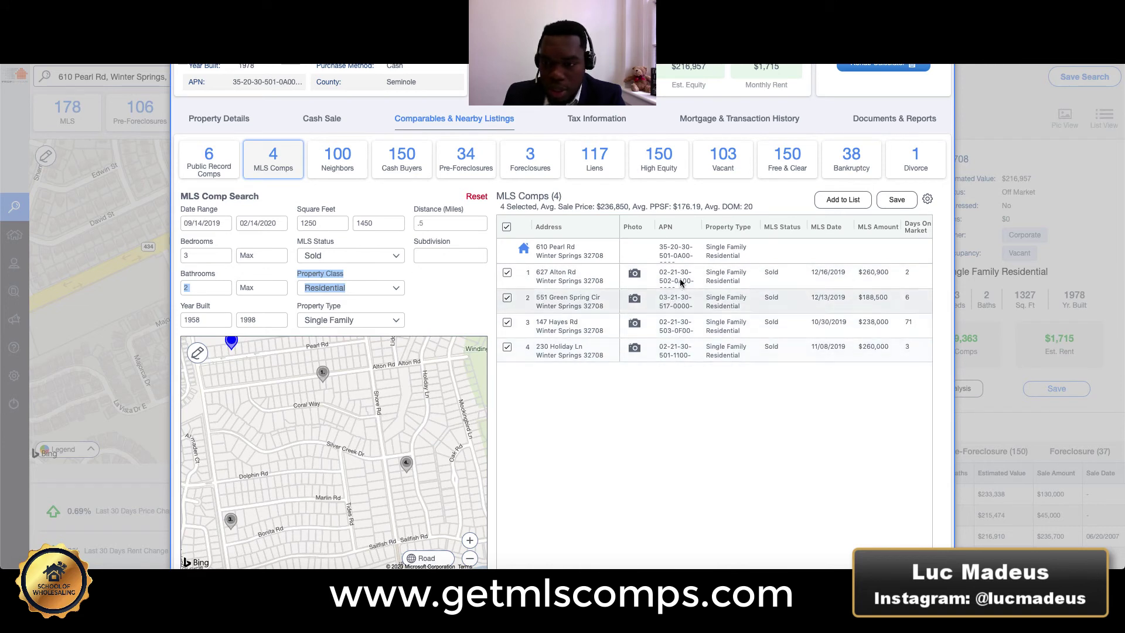
Sort the MLS comps by days on market ascending (2, 3, 6, 71).
{"action": "scroll", "coordinate": [708, 352], "scroll_direction": "right", "scroll_amount": 3}
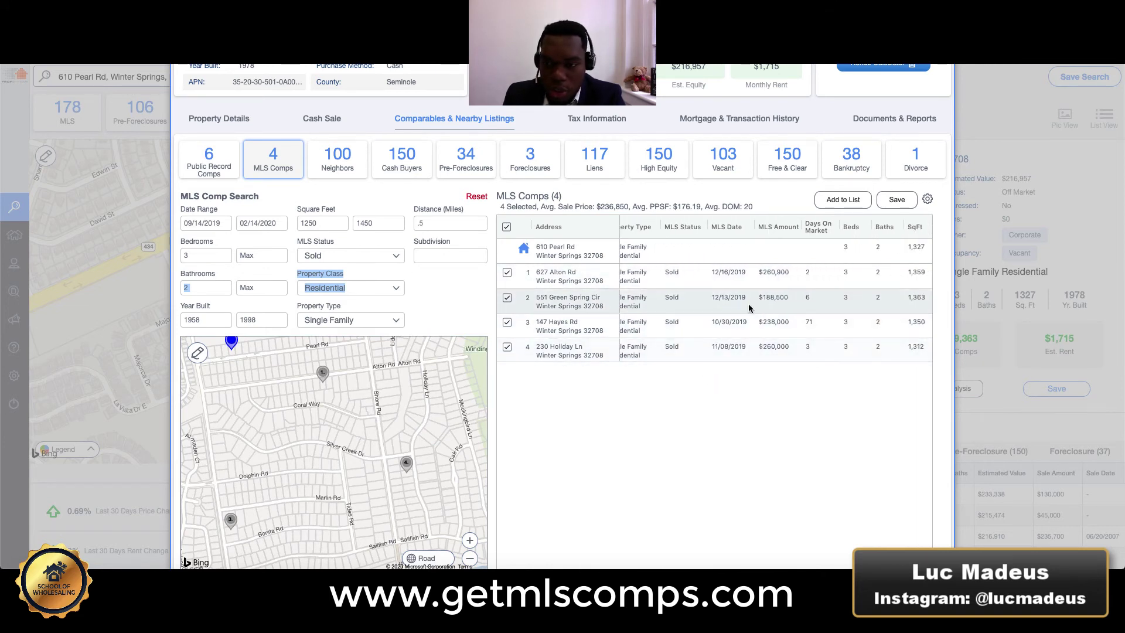
{"action": "left_click", "coordinate": [818, 229]}
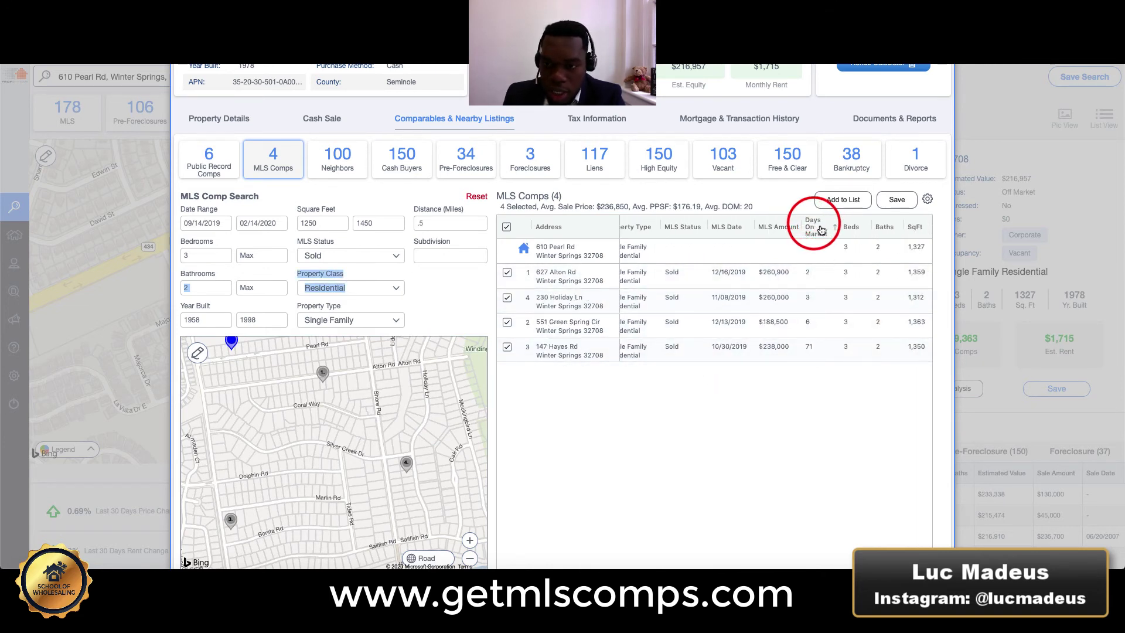
{"action": "scroll", "coordinate": [779, 276], "scroll_direction": "left", "scroll_amount": 3}
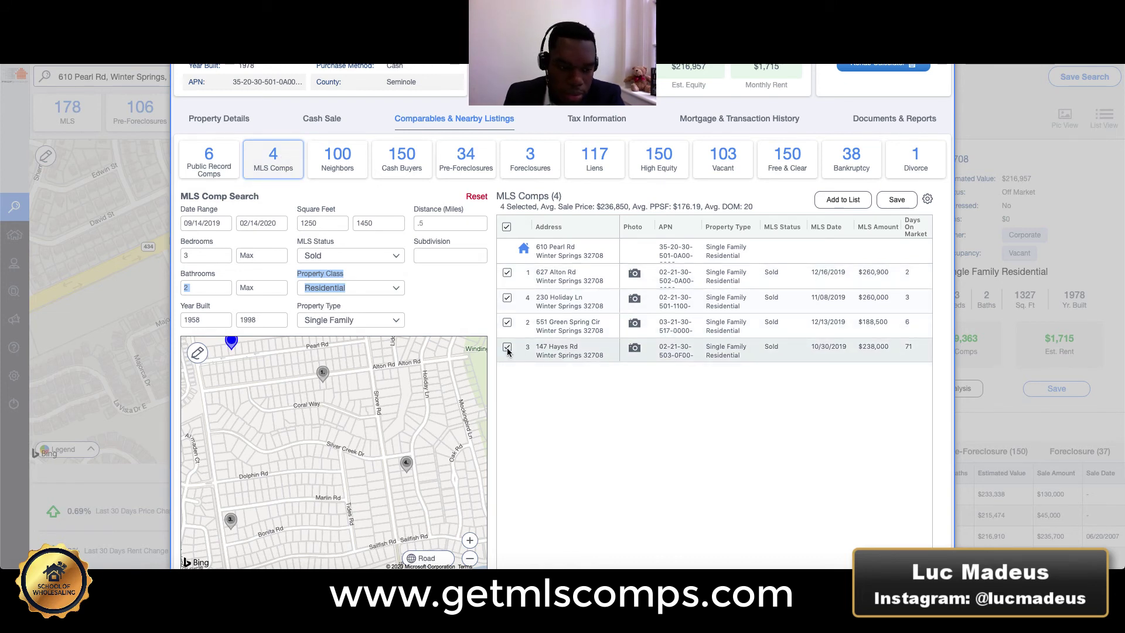
{"action": "scroll", "coordinate": [374, 373], "scroll_direction": "down", "scroll_amount": 1}
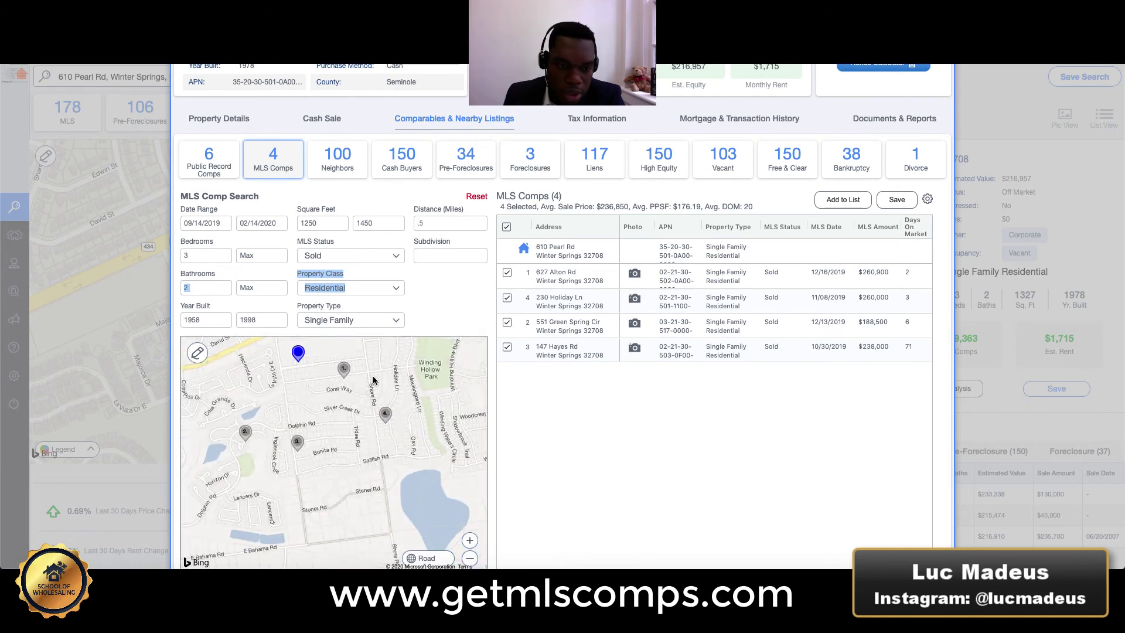
{"action": "left_click", "coordinate": [634, 324]}
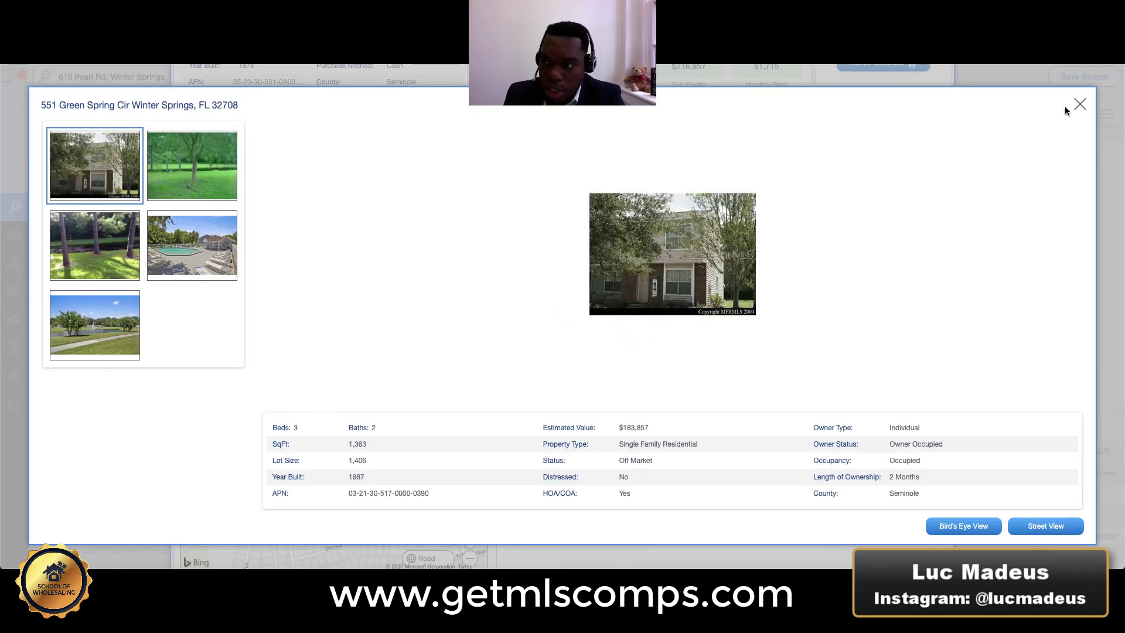
{"action": "left_click", "coordinate": [1078, 104]}
{"action": "left_click", "coordinate": [506, 322]}
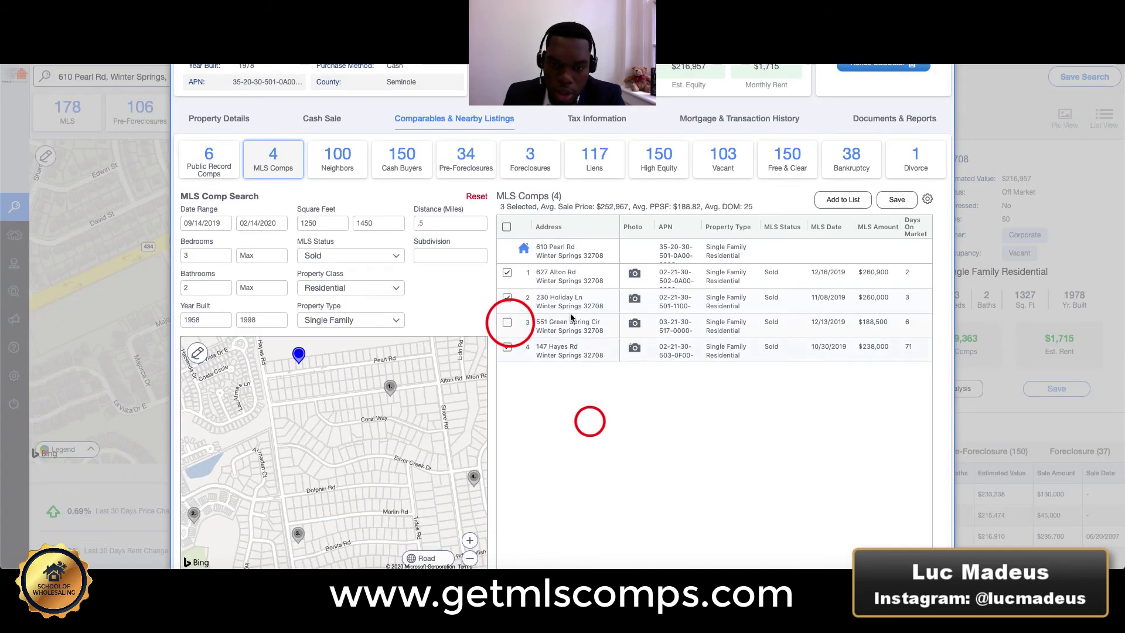
Highlight the resulting $188.82 average PPSF in the summary line.
{"action": "scroll", "coordinate": [682, 211], "scroll_direction": "down", "scroll_amount": 1}
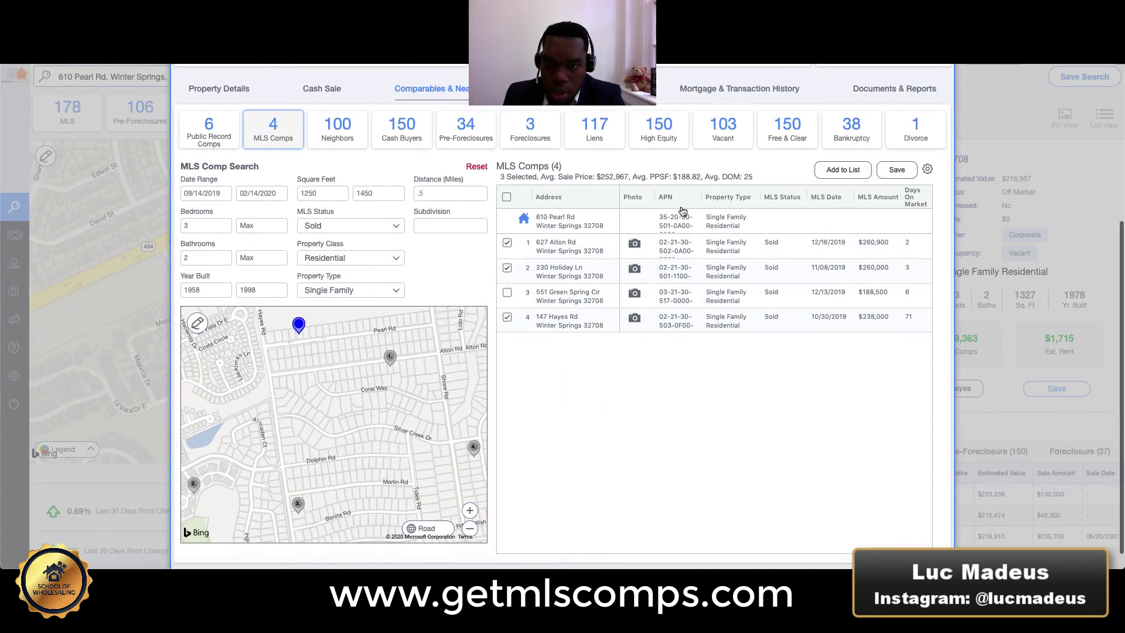
{"action": "scroll", "coordinate": [683, 211], "scroll_direction": "up", "scroll_amount": 1}
{"action": "left_click_drag", "start_coordinate": [632, 196], "coordinate": [700, 194]}
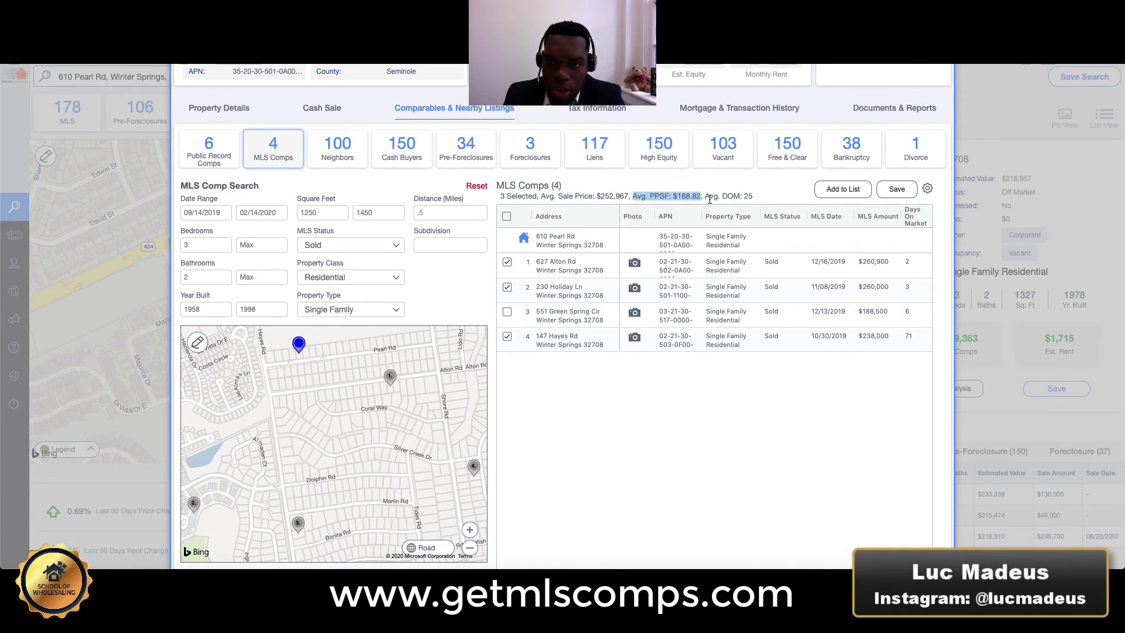
{"action": "left_click_drag", "start_coordinate": [703, 197], "coordinate": [762, 200]}
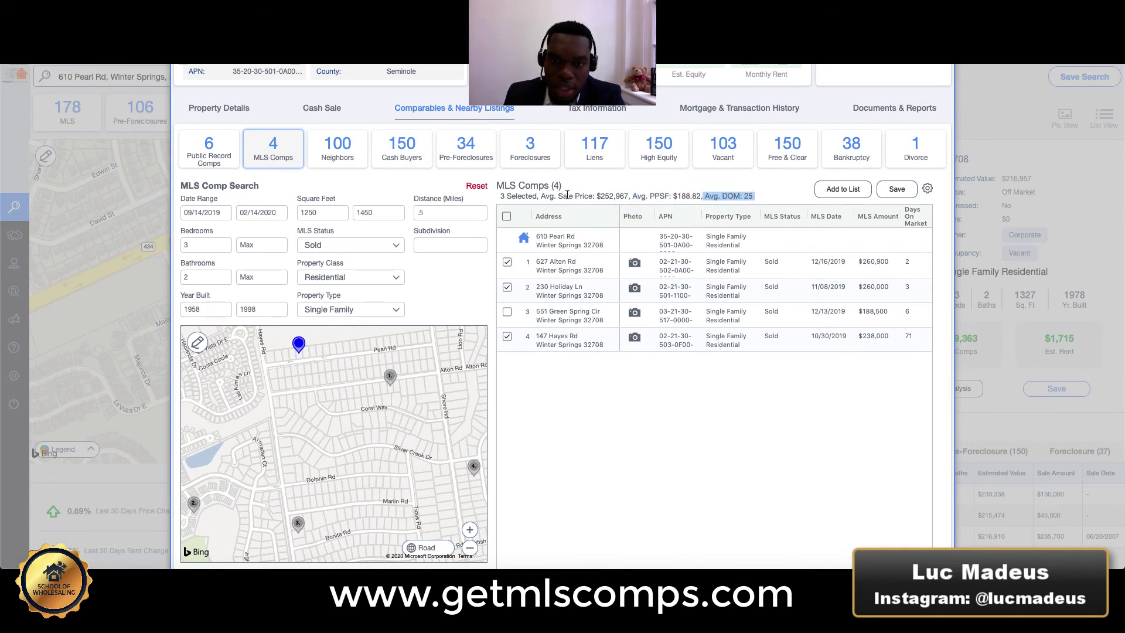
{"action": "left_click_drag", "start_coordinate": [558, 196], "coordinate": [627, 197]}
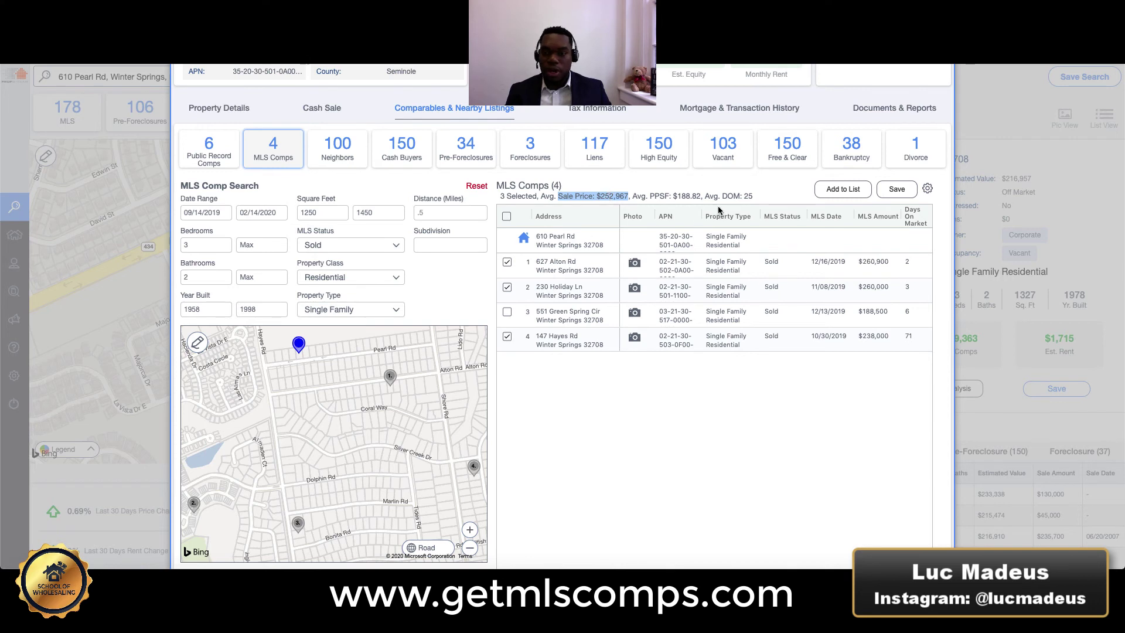
{"action": "left_click_drag", "start_coordinate": [673, 197], "coordinate": [706, 196]}
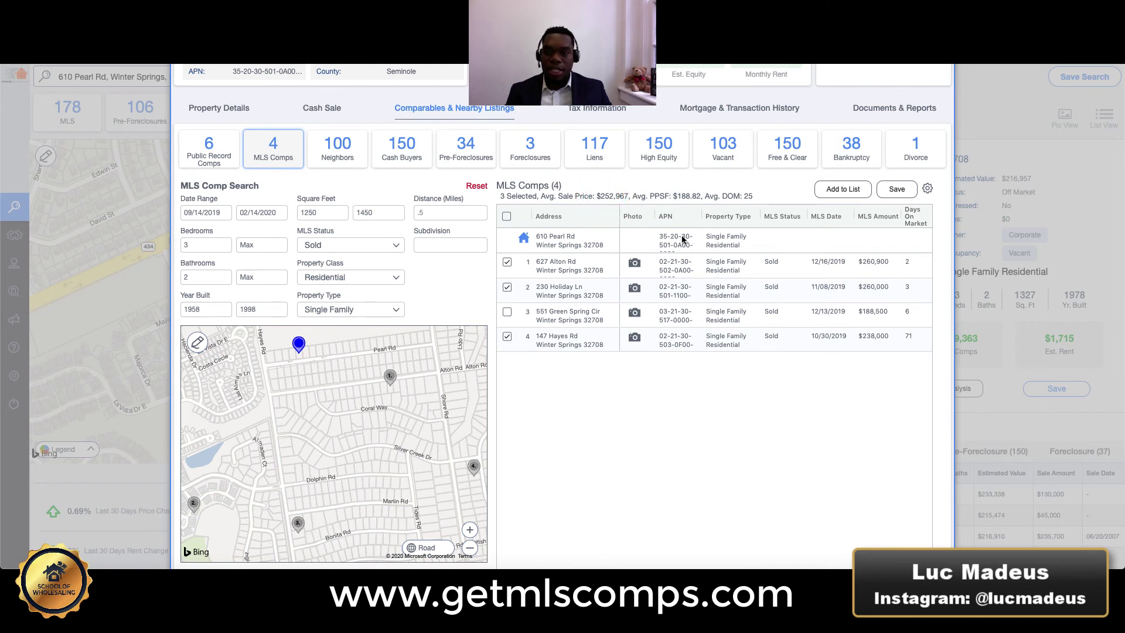
{"action": "scroll", "coordinate": [712, 252], "scroll_direction": "down", "scroll_amount": 1}
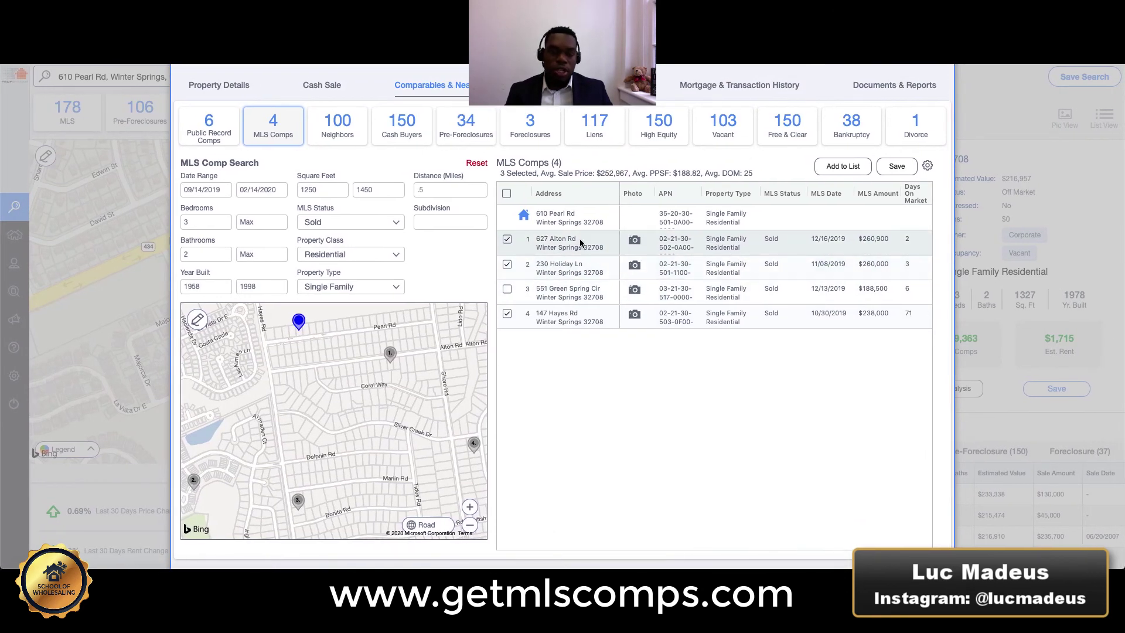
{"action": "scroll", "coordinate": [709, 265], "scroll_direction": "right", "scroll_amount": 5}
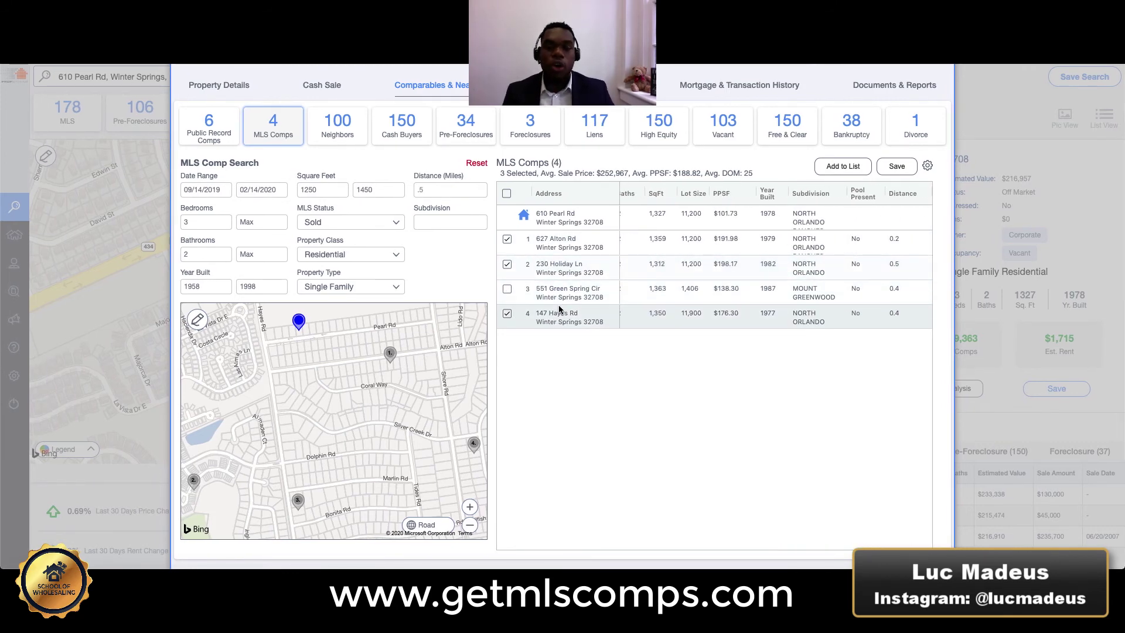
{"action": "scroll", "coordinate": [581, 370], "scroll_direction": "up", "scroll_amount": 10}
{"action": "scroll", "coordinate": [581, 376], "scroll_direction": "up", "scroll_amount": 1}
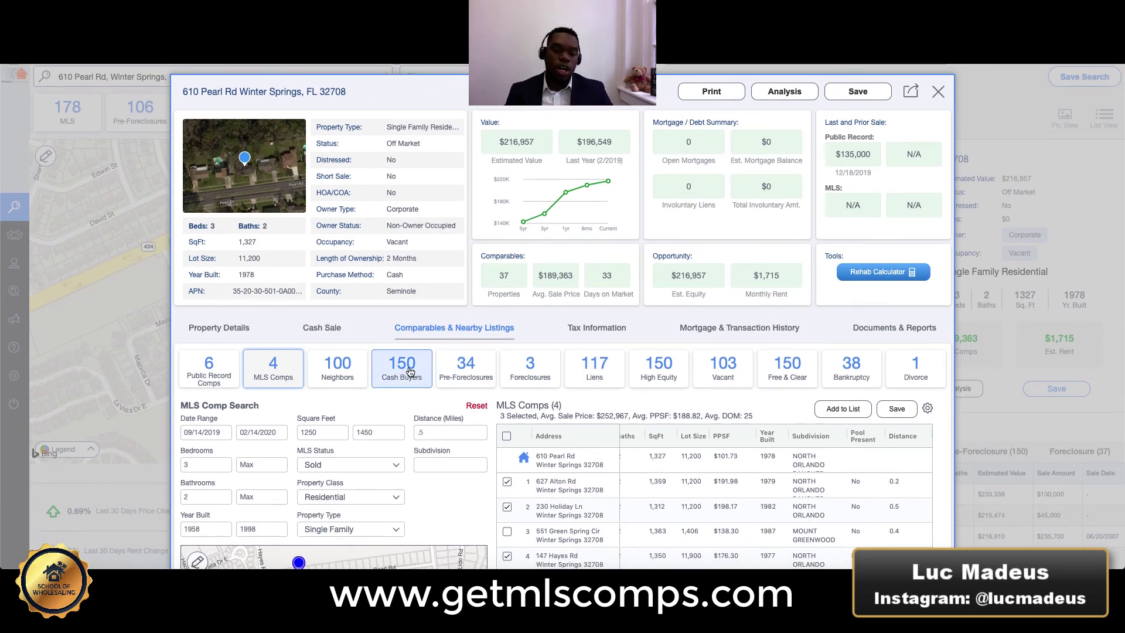
{"action": "scroll", "coordinate": [586, 393], "scroll_direction": "down", "scroll_amount": 1}
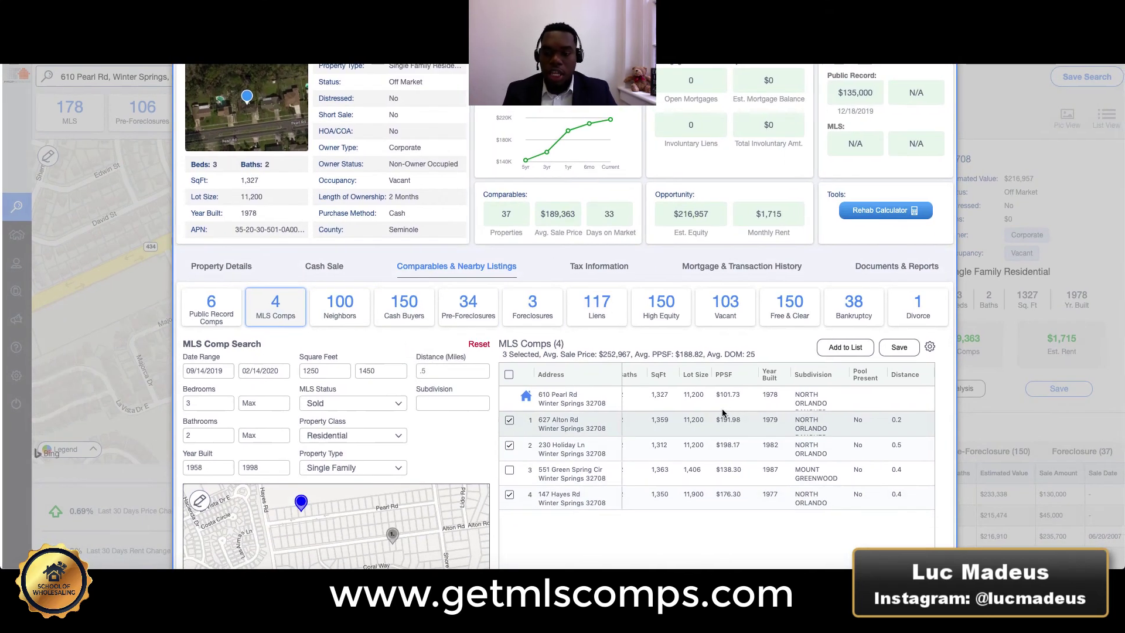
{"action": "scroll", "coordinate": [692, 451], "scroll_direction": "left", "scroll_amount": 3}
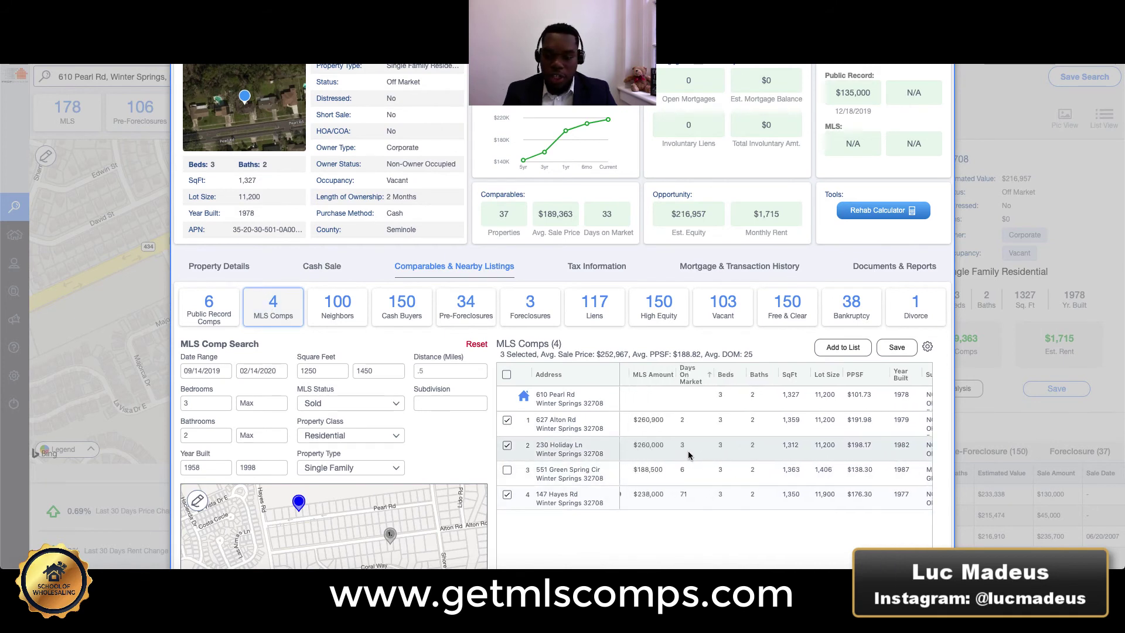
{"action": "scroll", "coordinate": [688, 455], "scroll_direction": "left", "scroll_amount": 5}
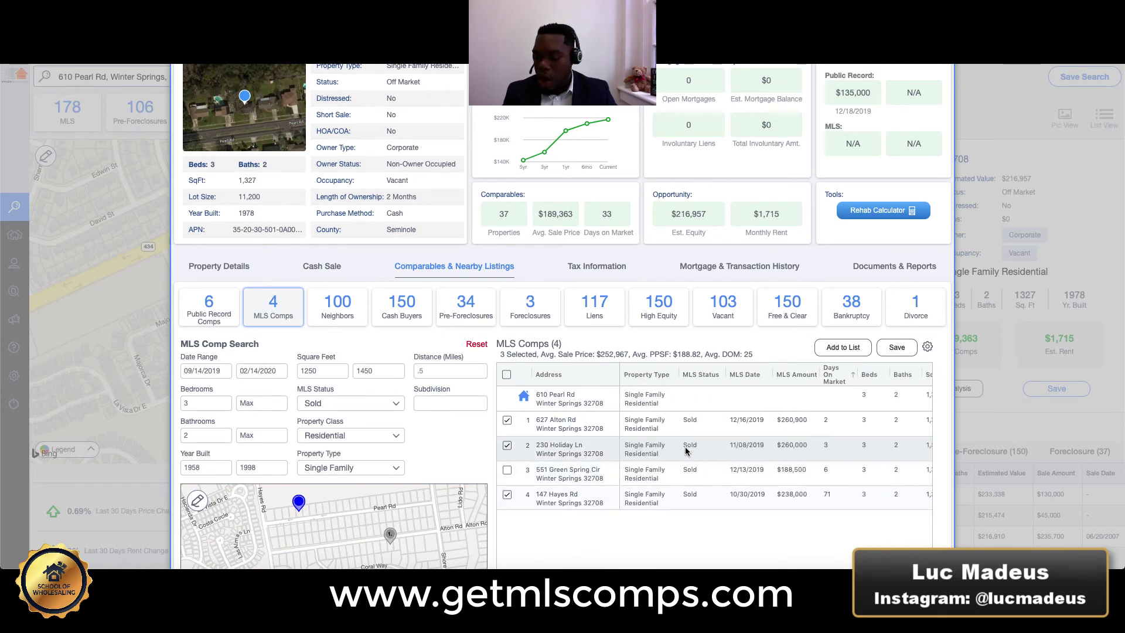
{"action": "scroll", "coordinate": [820, 410], "scroll_direction": "right", "scroll_amount": 1}
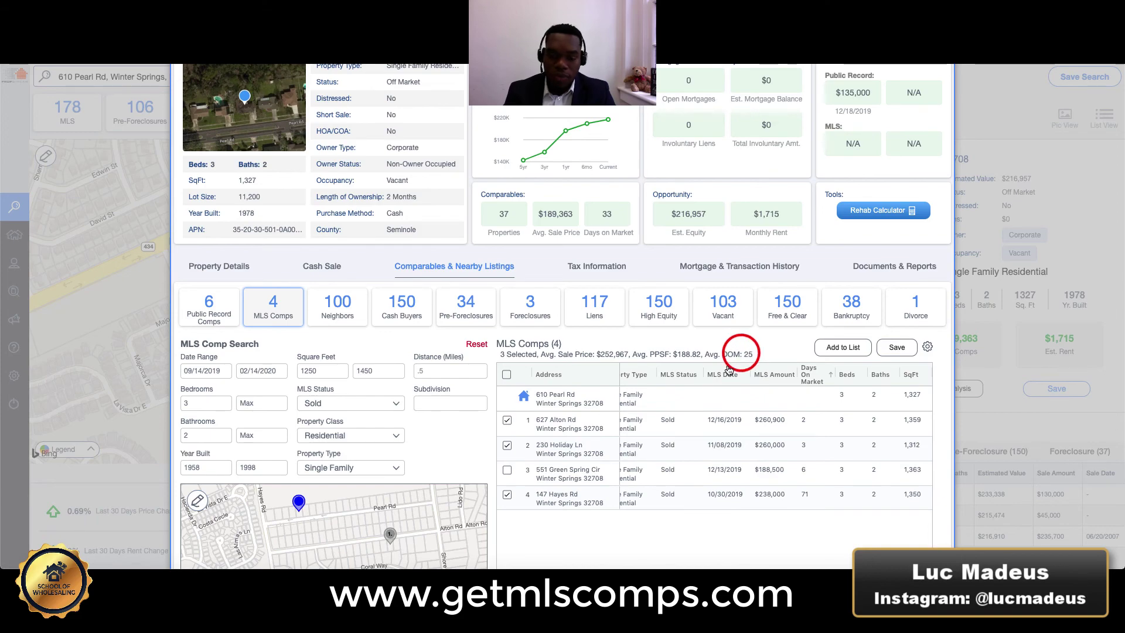
{"action": "scroll", "coordinate": [564, 477], "scroll_direction": "down", "scroll_amount": 4}
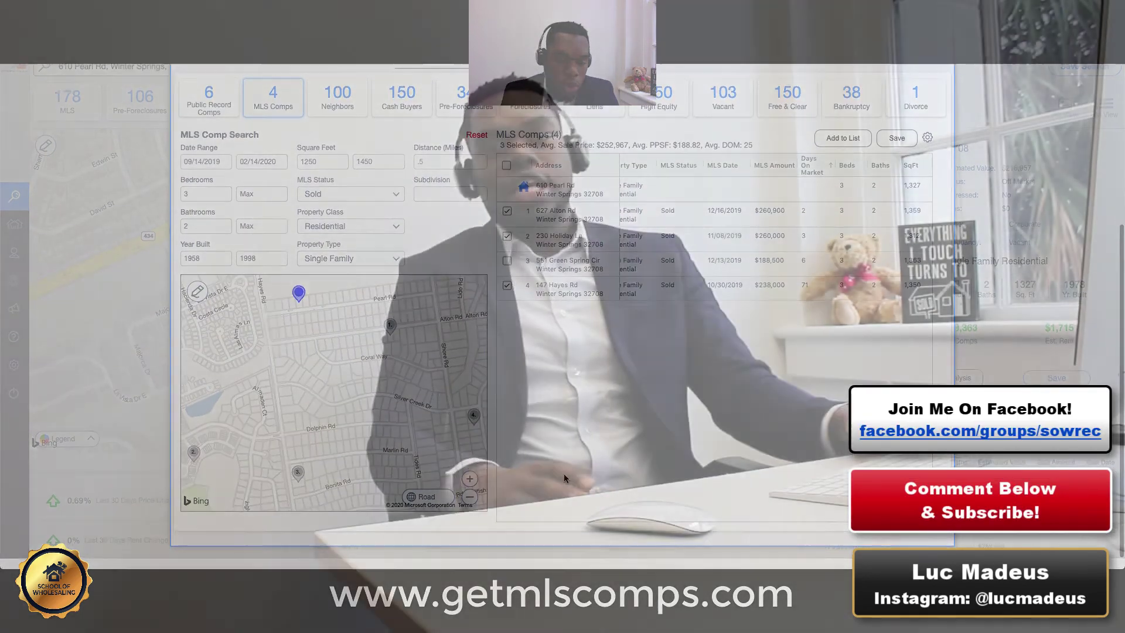